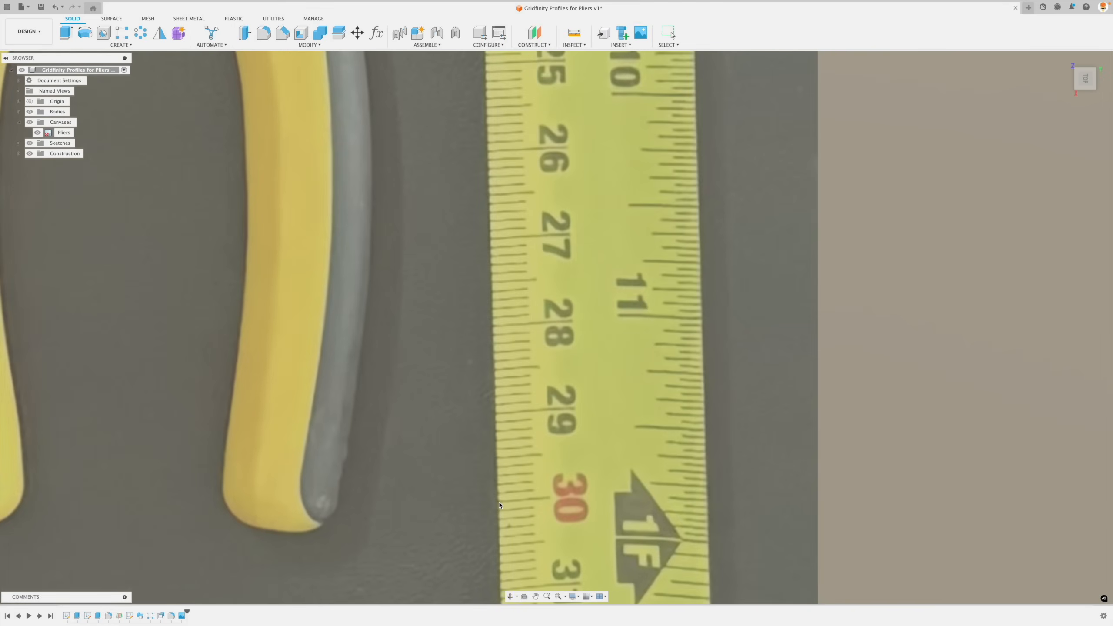
pyautogui.scroll(-3, 527, 508)
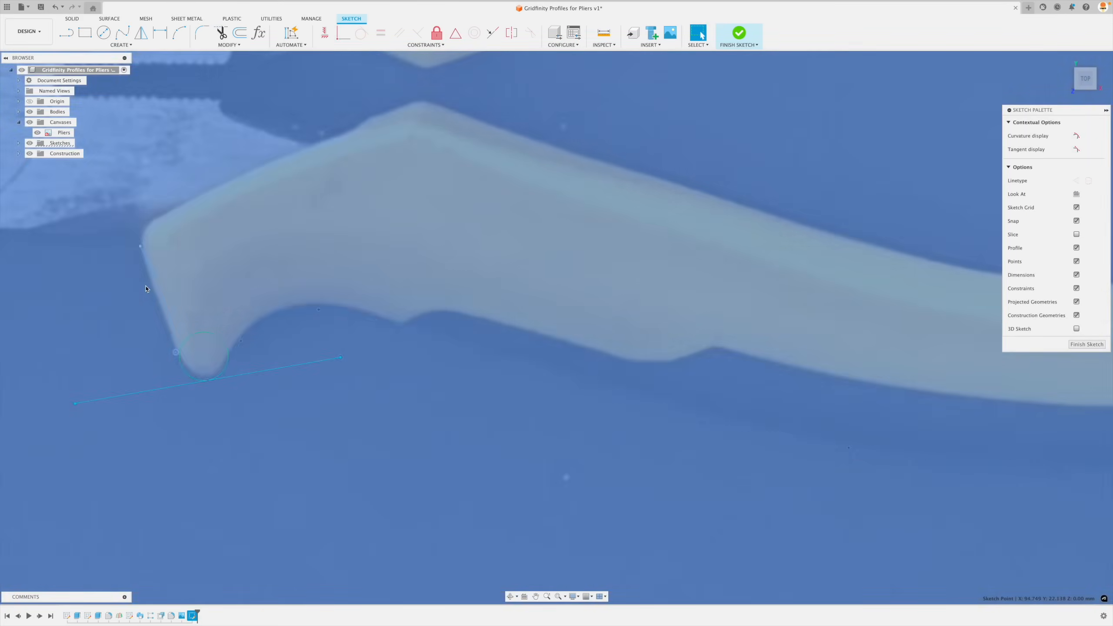
pyautogui.click(187, 417)
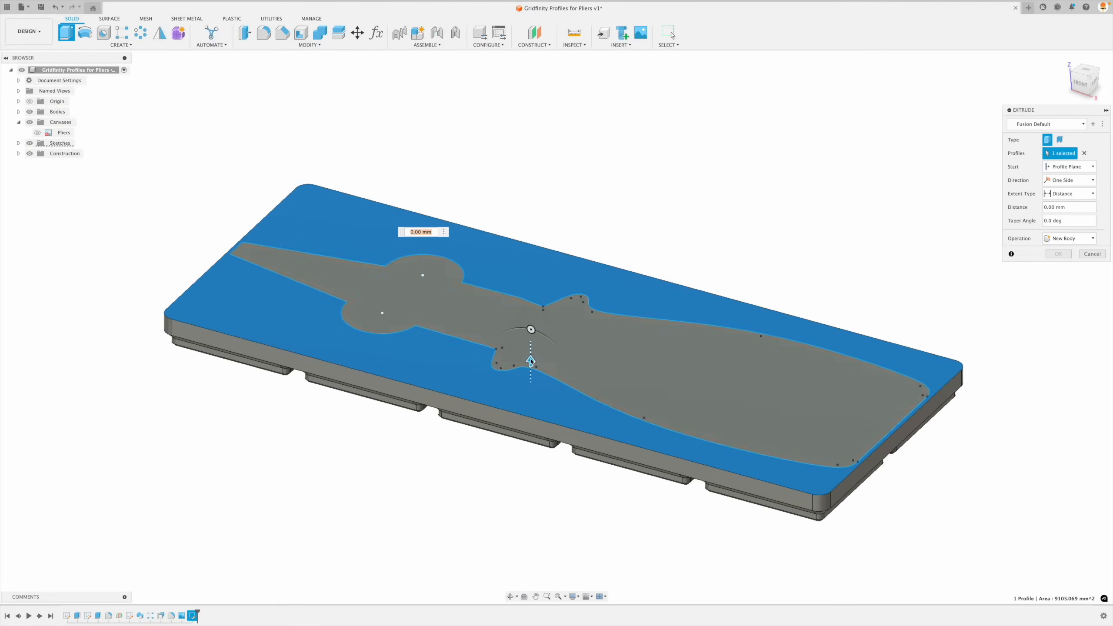
pyautogui.moveTo(531, 362); pyautogui.dragTo(532, 381)
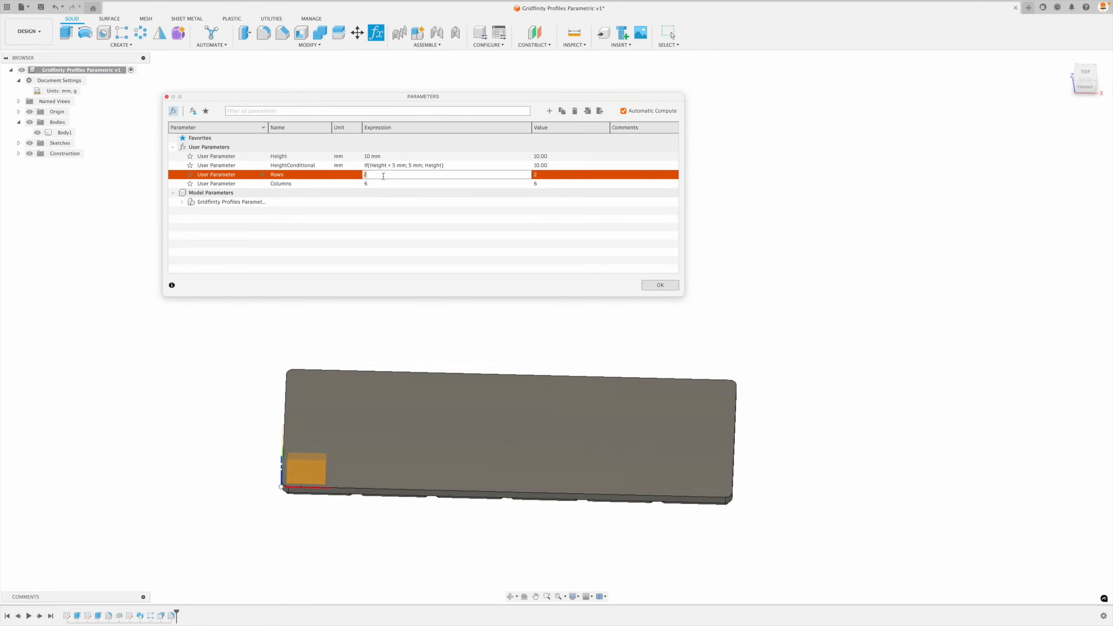
pyautogui.press('Return')
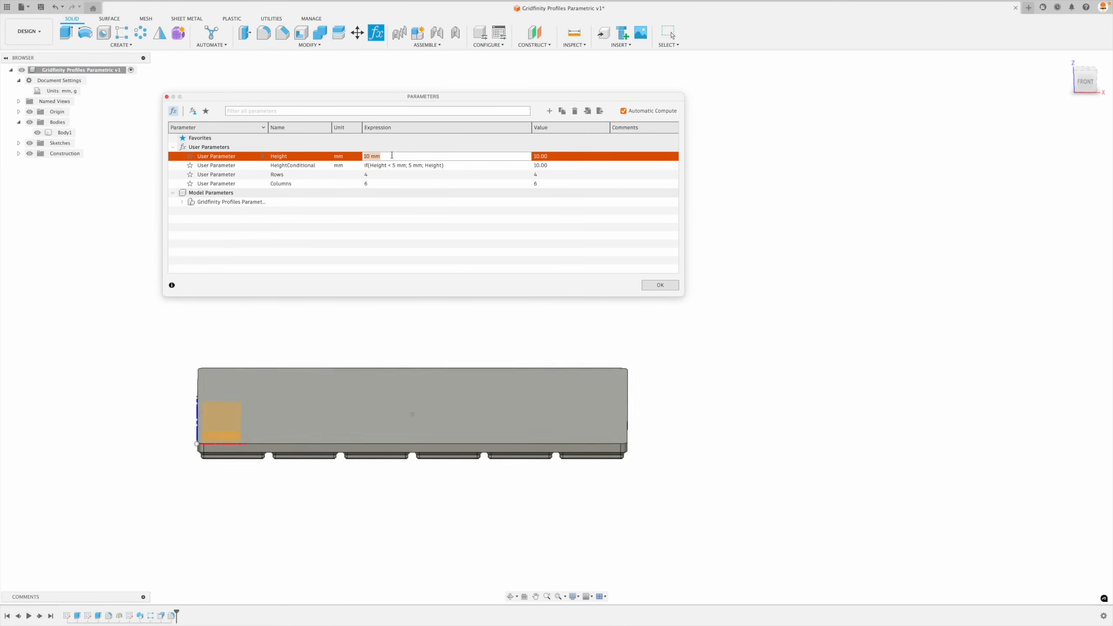
pyautogui.press('Return')
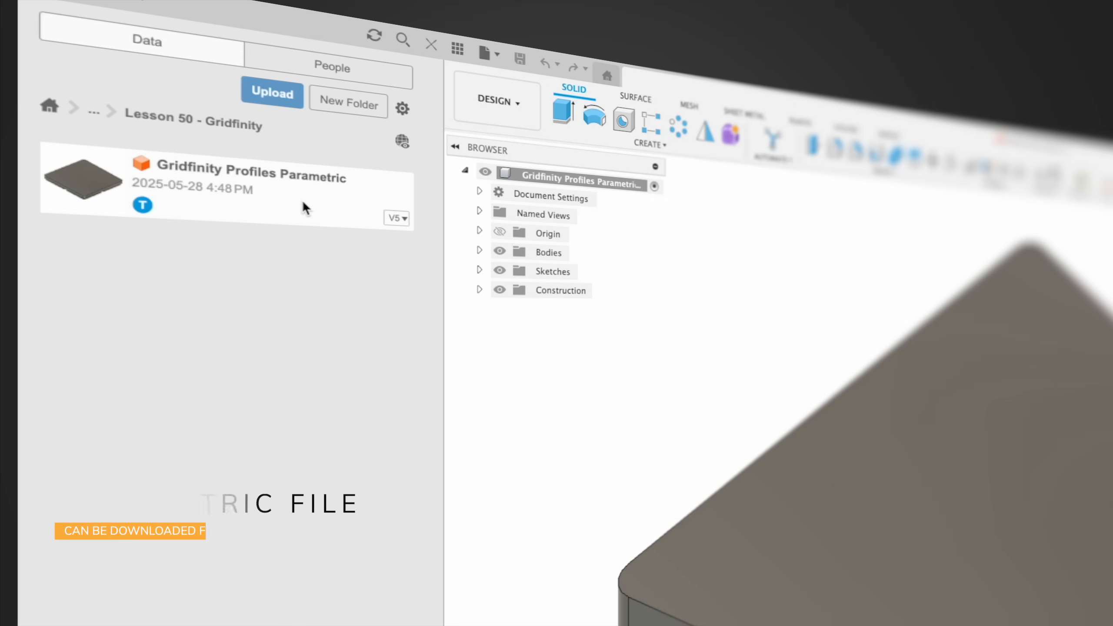
# - Copy the design file Gridfinity Profiles Parametric into the same Lesson 50 - Gridfinity folder
pyautogui.rightClick(279, 203)
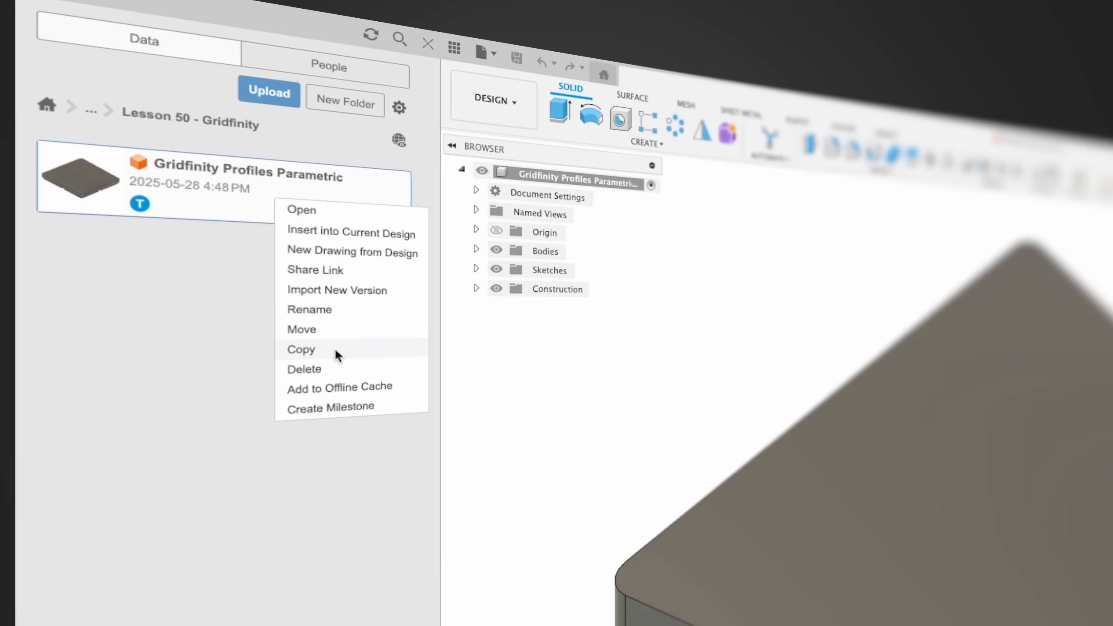
pyautogui.click(338, 353)
pyautogui.click(684, 398)
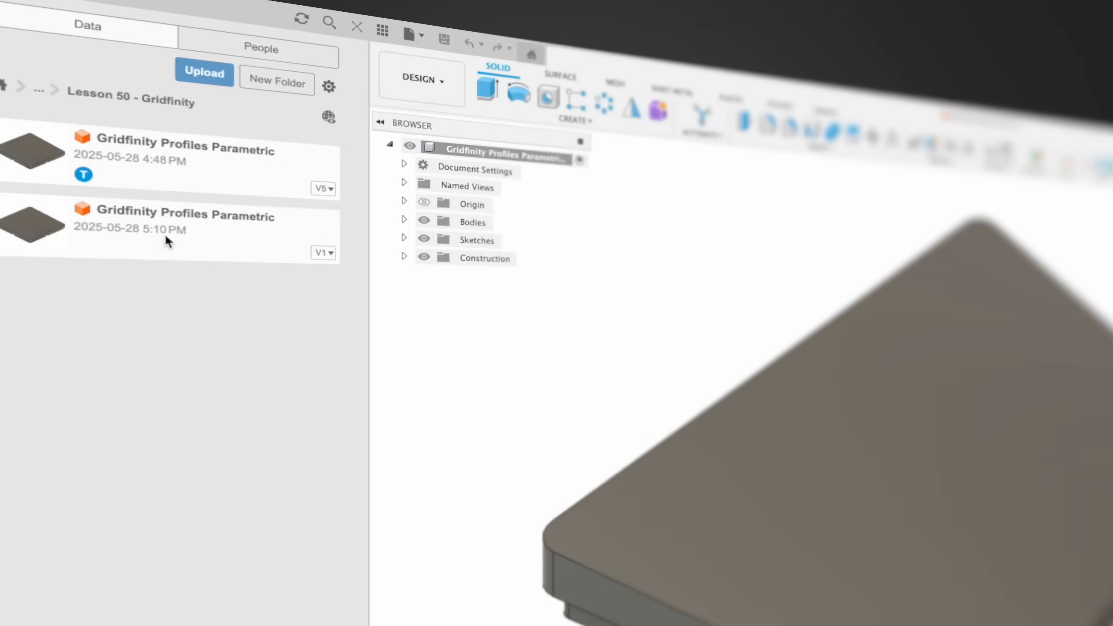
# - Rename the copied design file as Gridfinity Profiles for Pliers
pyautogui.rightClick(79, 123)
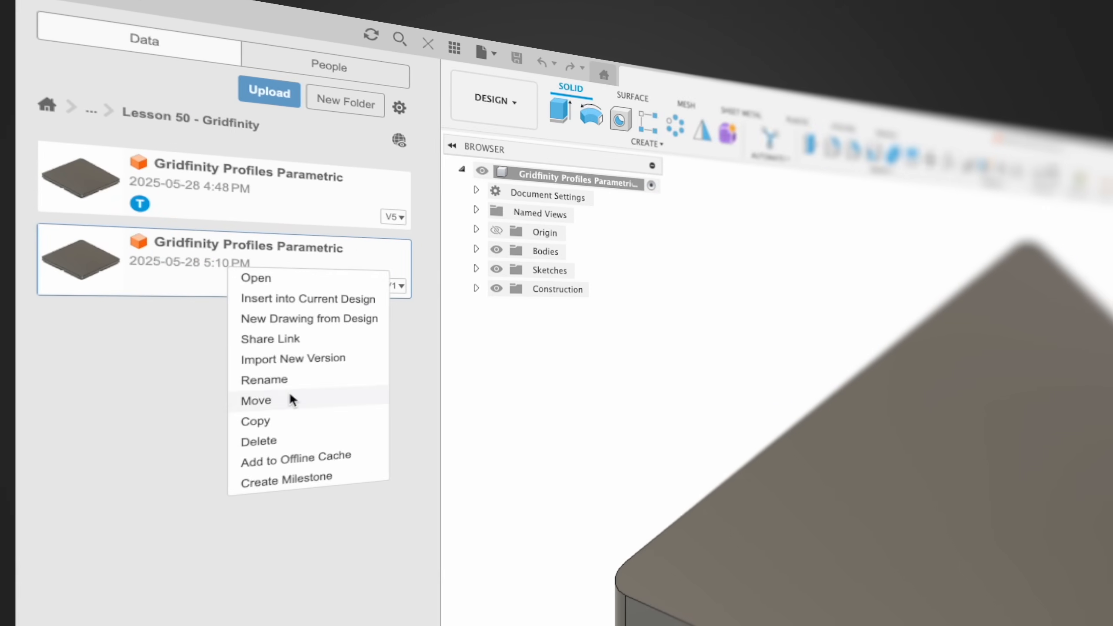
pyautogui.click(297, 379)
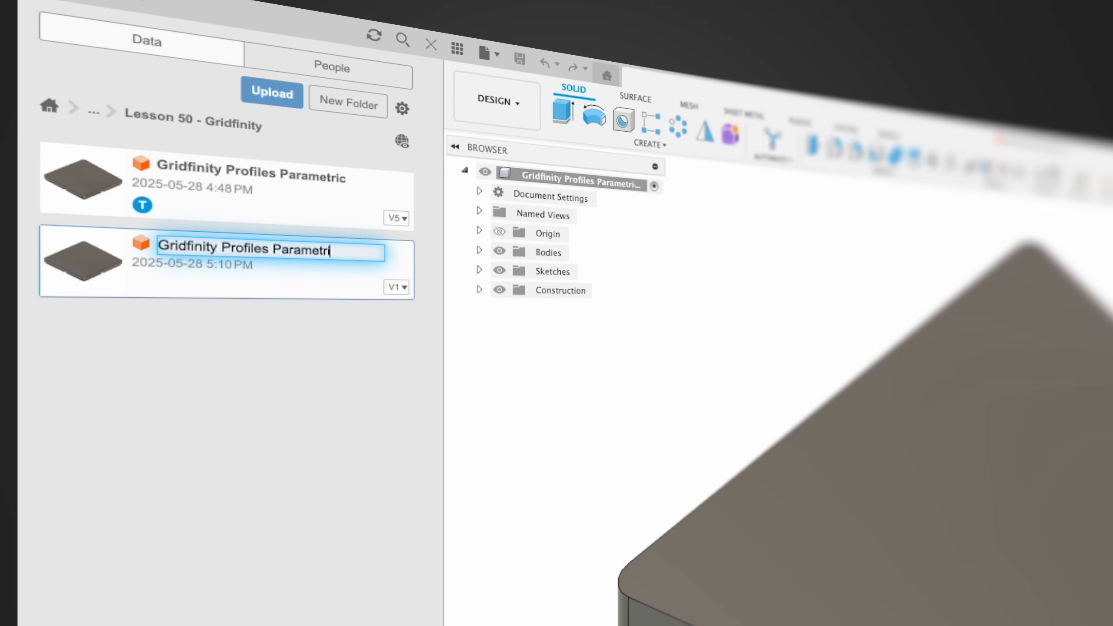
pyautogui.press('BackSpace')
pyautogui.press('BackSpace')
pyautogui.press('BackSpace')
pyautogui.press('BackSpace')
pyautogui.press('BackSpace')
pyautogui.press('BackSpace')
pyautogui.press('BackSpace')
pyautogui.press('BackSpace')
pyautogui.press('BackSpace')
pyautogui.write('for Pliers')
pyautogui.press('Return')
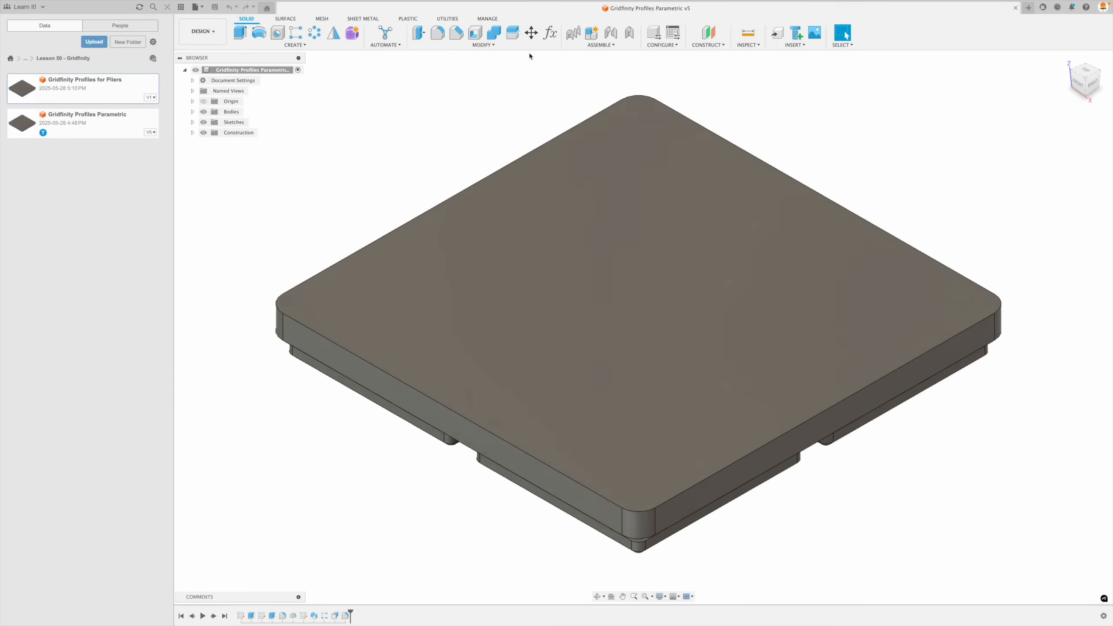
# - Try user parameter values of 4 for Rows and 6 for Columns in the original parametric design, then close it without saving
pyautogui.click(552, 34)
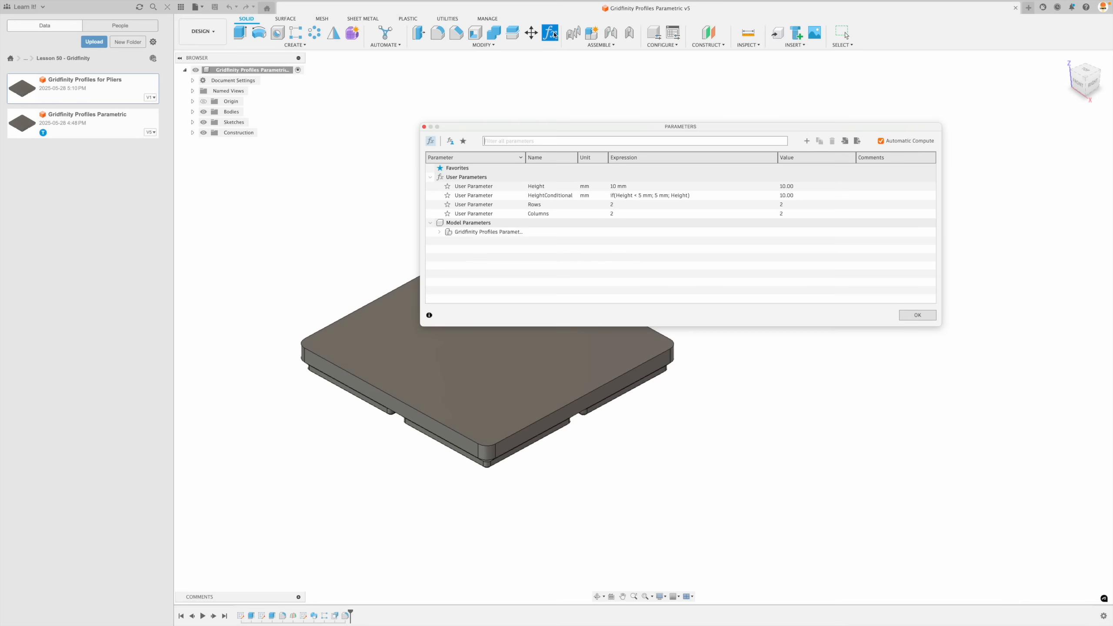
pyautogui.click(631, 204)
pyautogui.write('4')
pyautogui.press('Return')
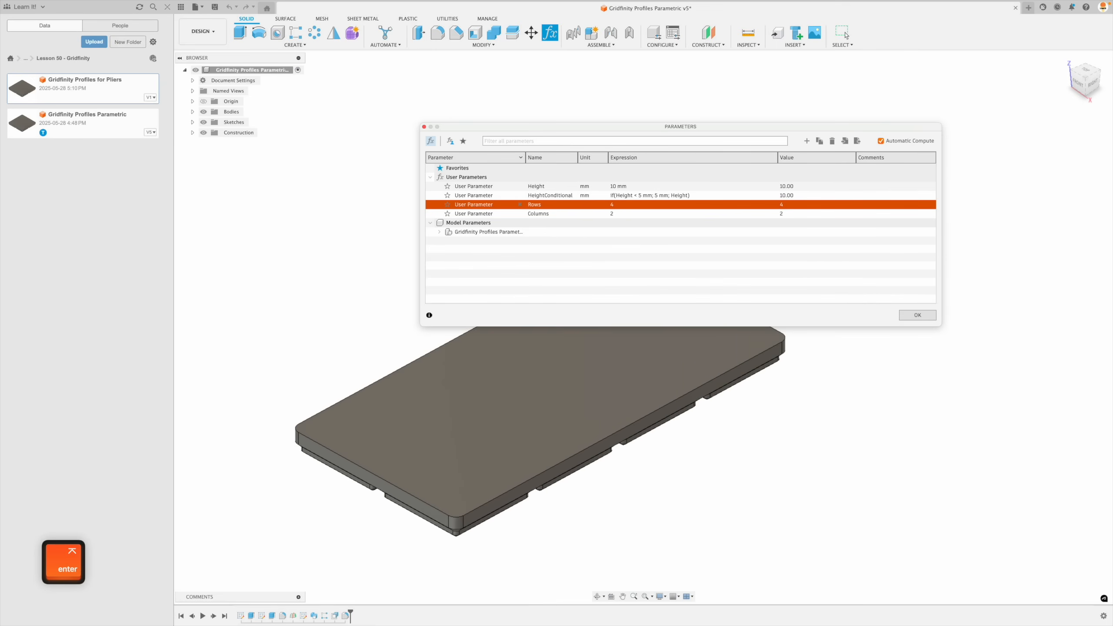
pyautogui.click(631, 214)
pyautogui.write('6')
pyautogui.press('Return')
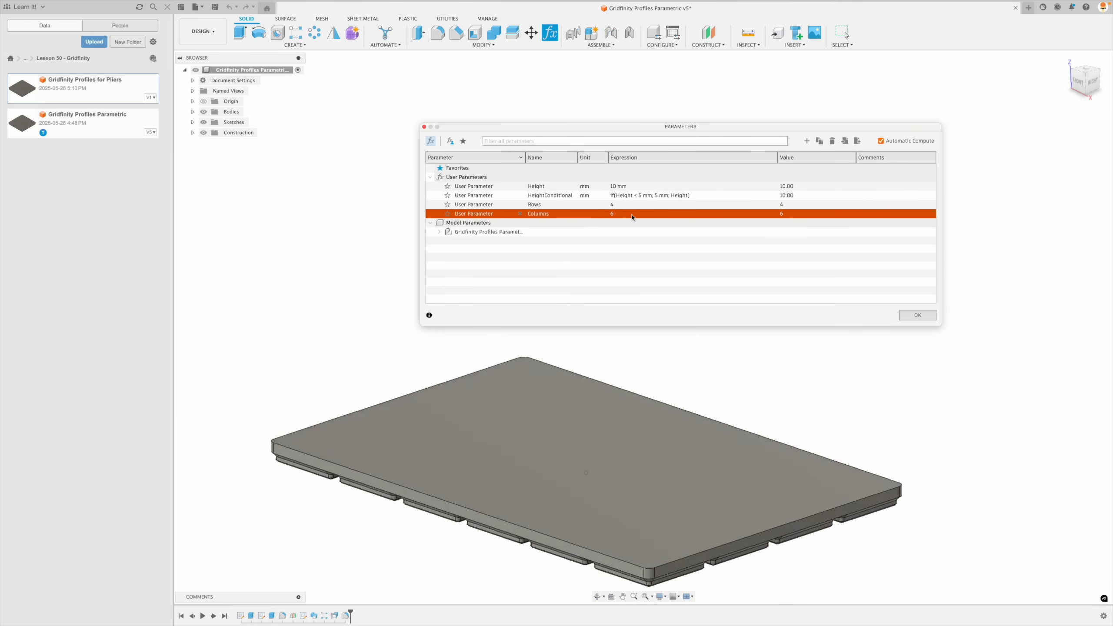
pyautogui.keyDown('shift'); pyautogui.scroll(10, 584, 264); pyautogui.keyUp('shift')
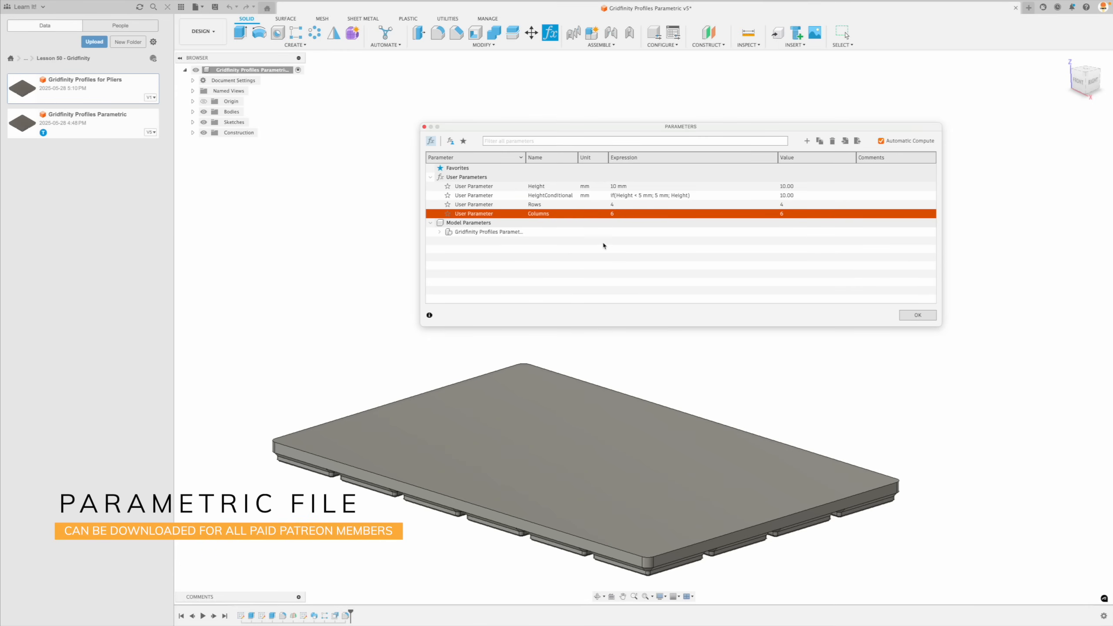
pyautogui.click(918, 314)
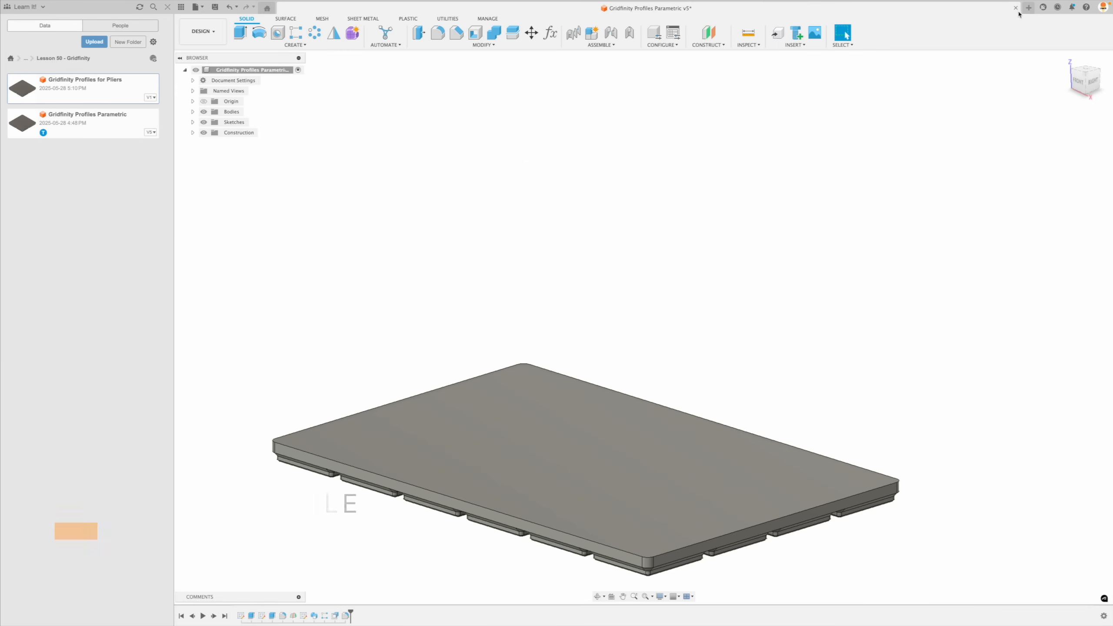
pyautogui.click(577, 315)
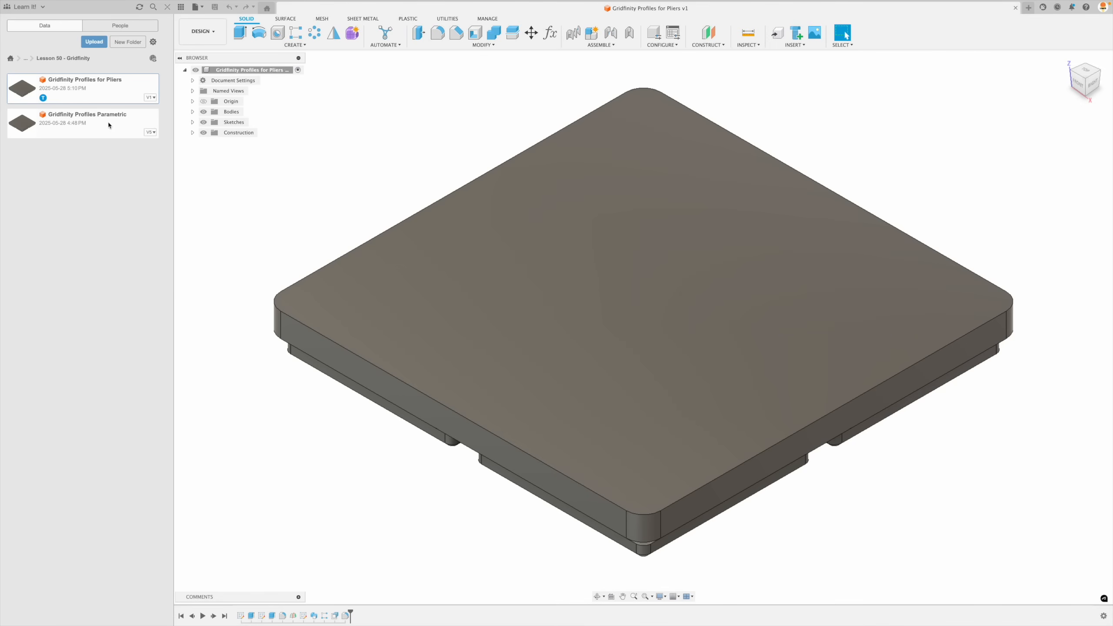
# - Create a folder named Canvas Images inside the Lesson 50 - Gridfinity project folder
pyautogui.click(128, 42)
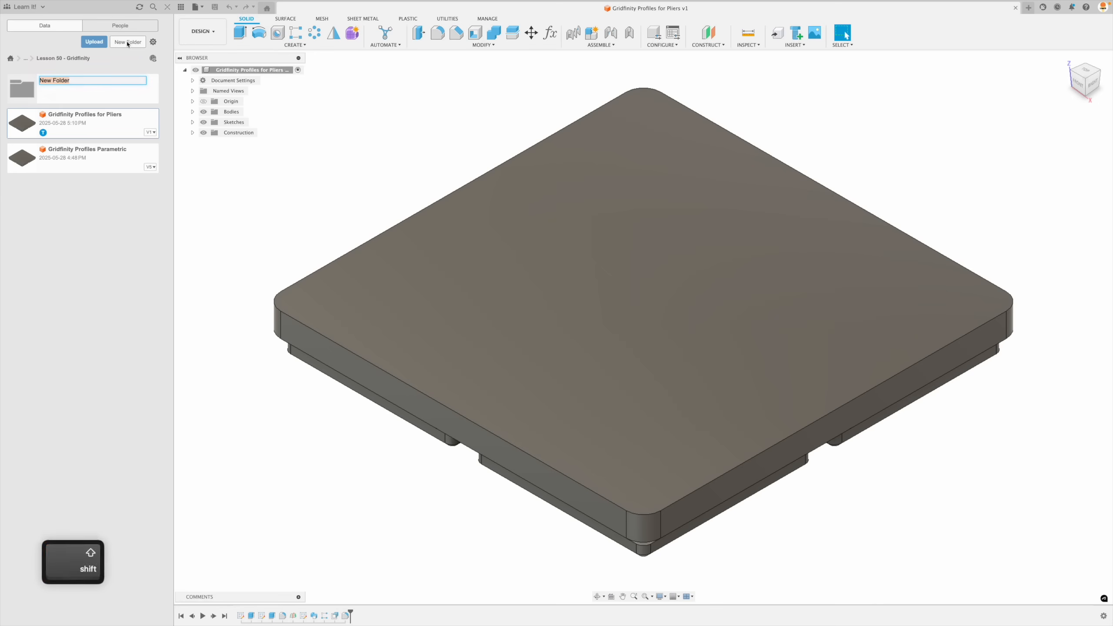
pyautogui.write('Canvas Images')
pyautogui.press('Return')
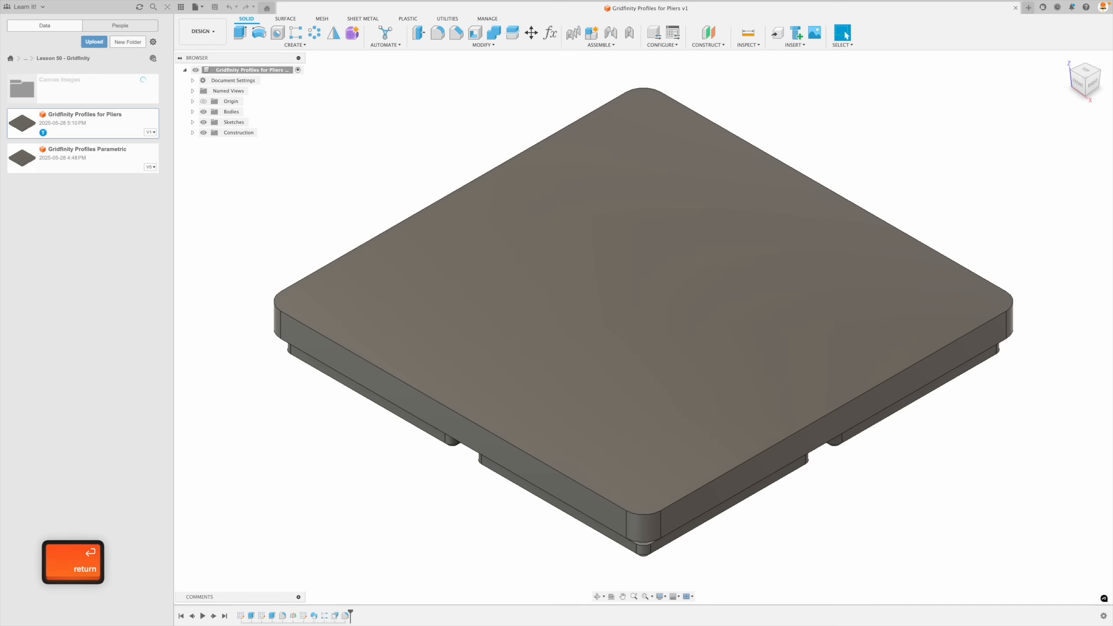
# - Upload the image Pliers.jpeg into the Canvas Images folder
pyautogui.doubleClick(110, 87)
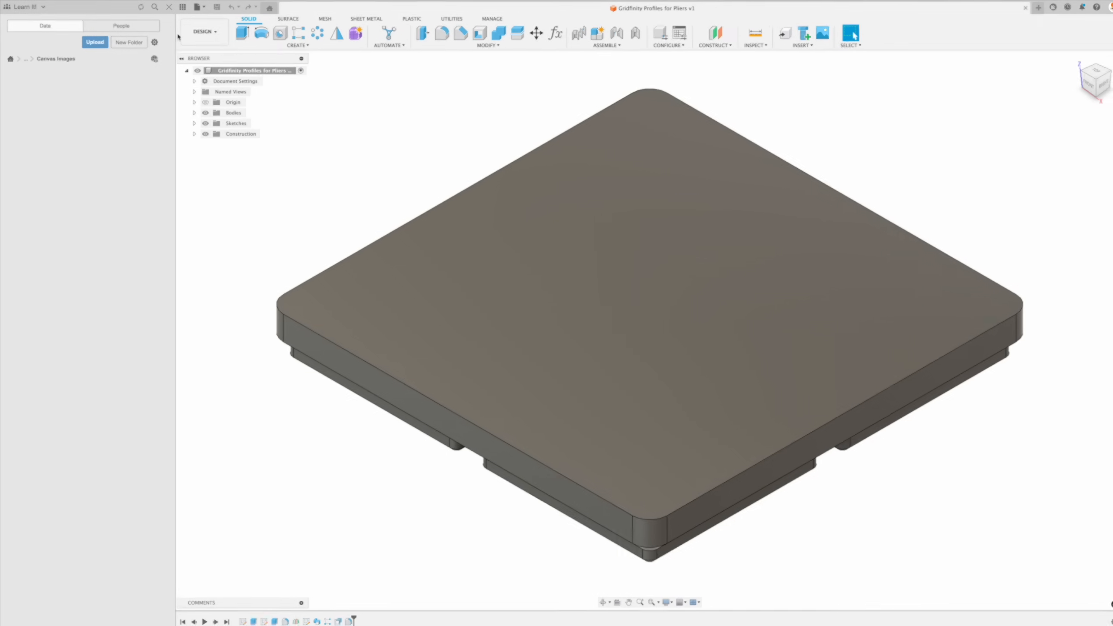
pyautogui.click(291, 10)
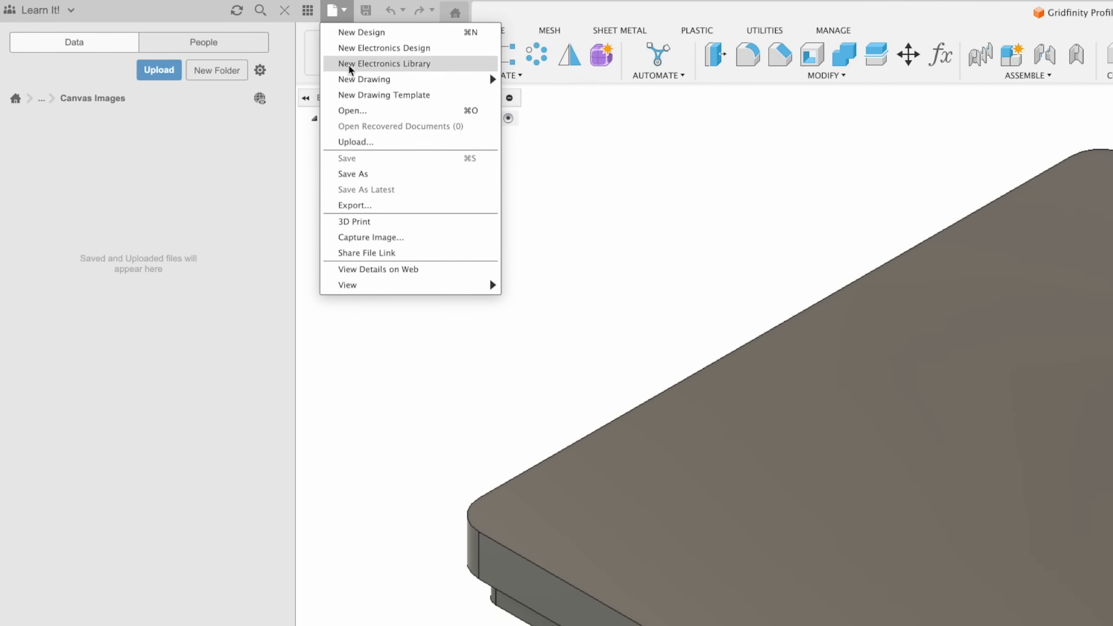
pyautogui.click(360, 143)
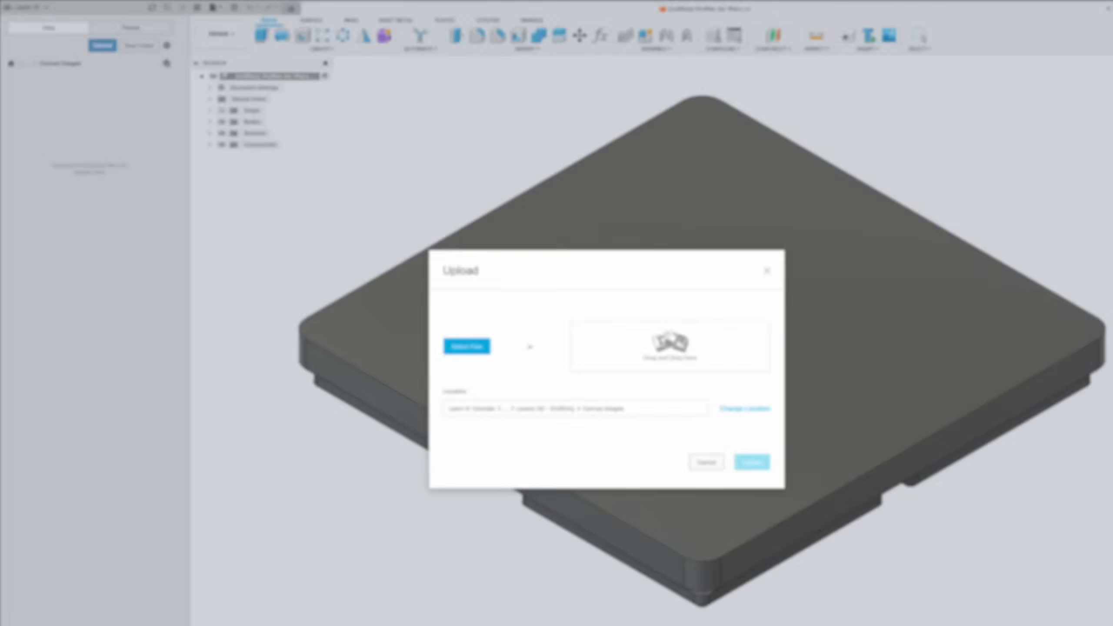
pyautogui.moveTo(350, 469); pyautogui.dragTo(614, 322)
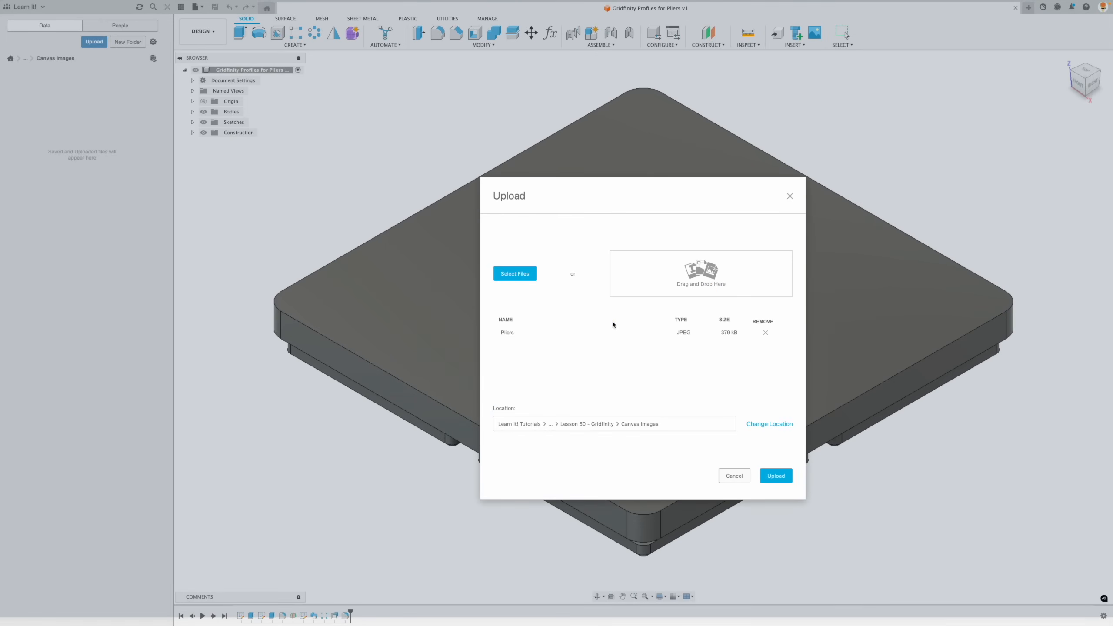
pyautogui.click(777, 477)
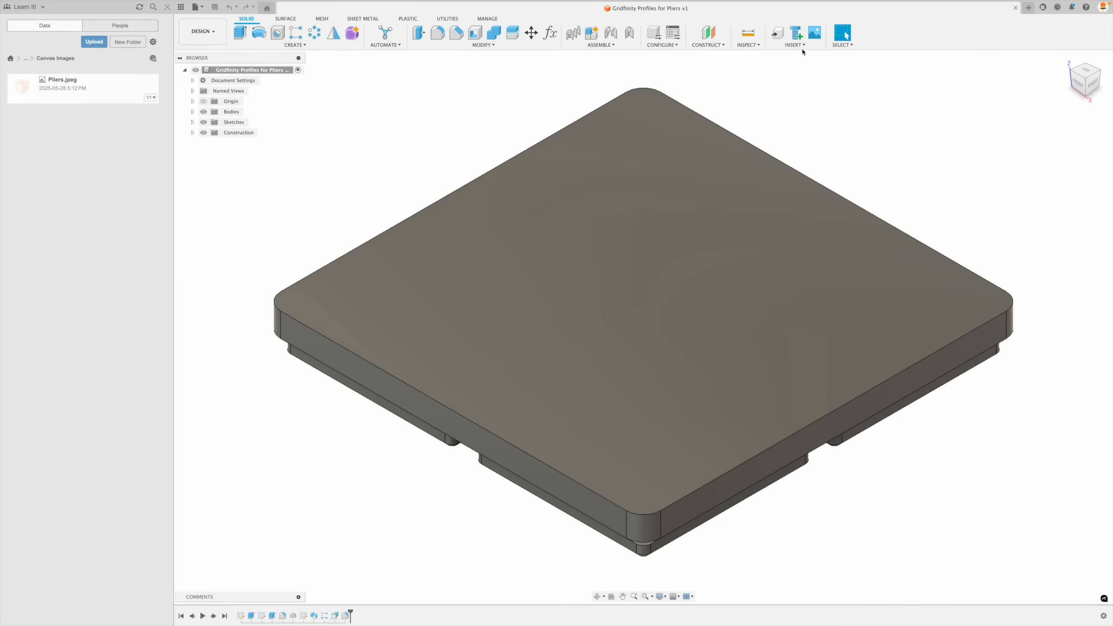
# - Insert Pliers.jpeg as a canvas on the top face of the Gridfinity body
pyautogui.click(803, 45)
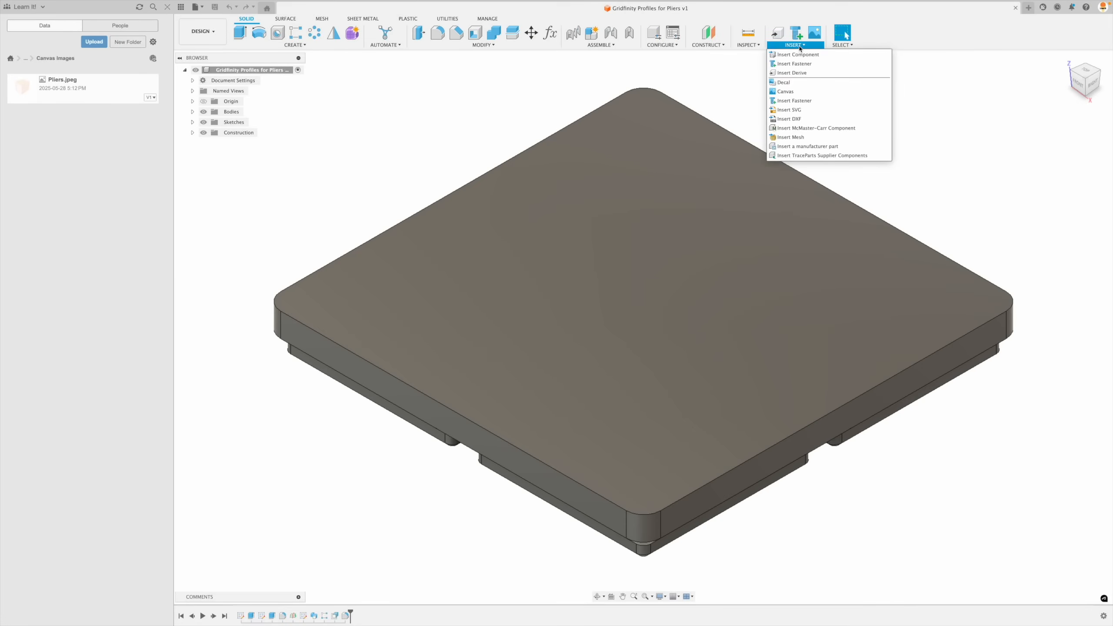
pyautogui.click(803, 96)
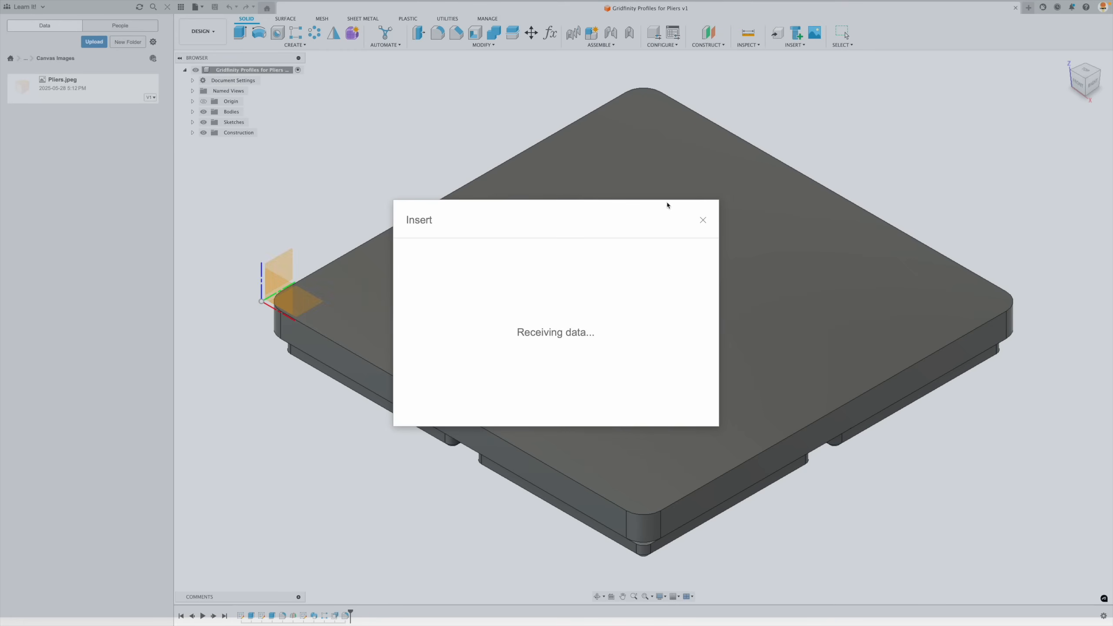
pyautogui.doubleClick(543, 283)
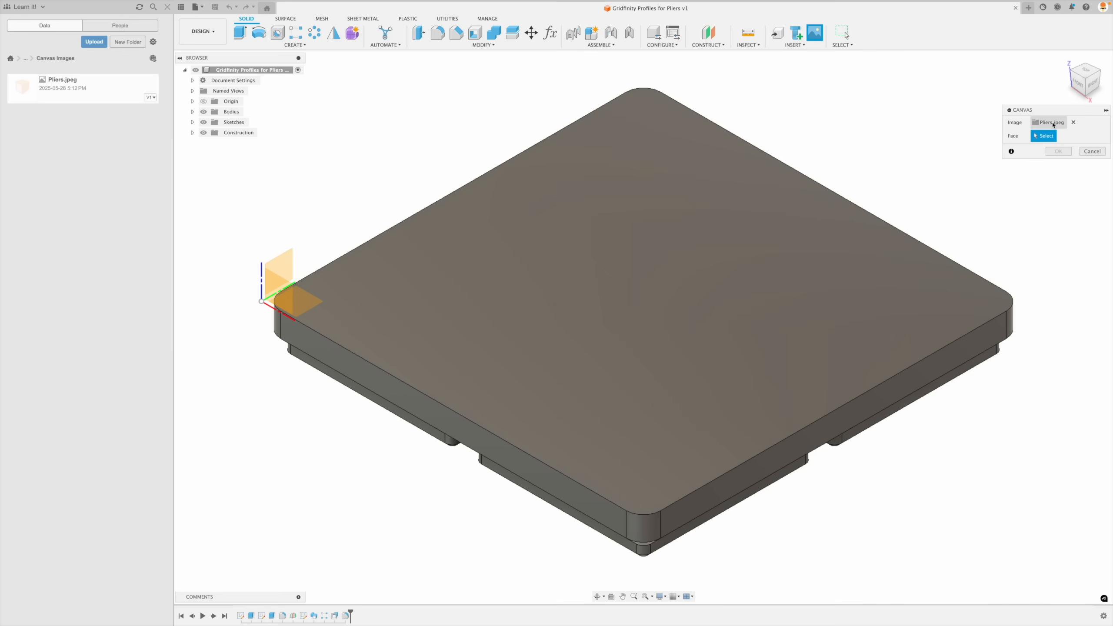
pyautogui.click(605, 303)
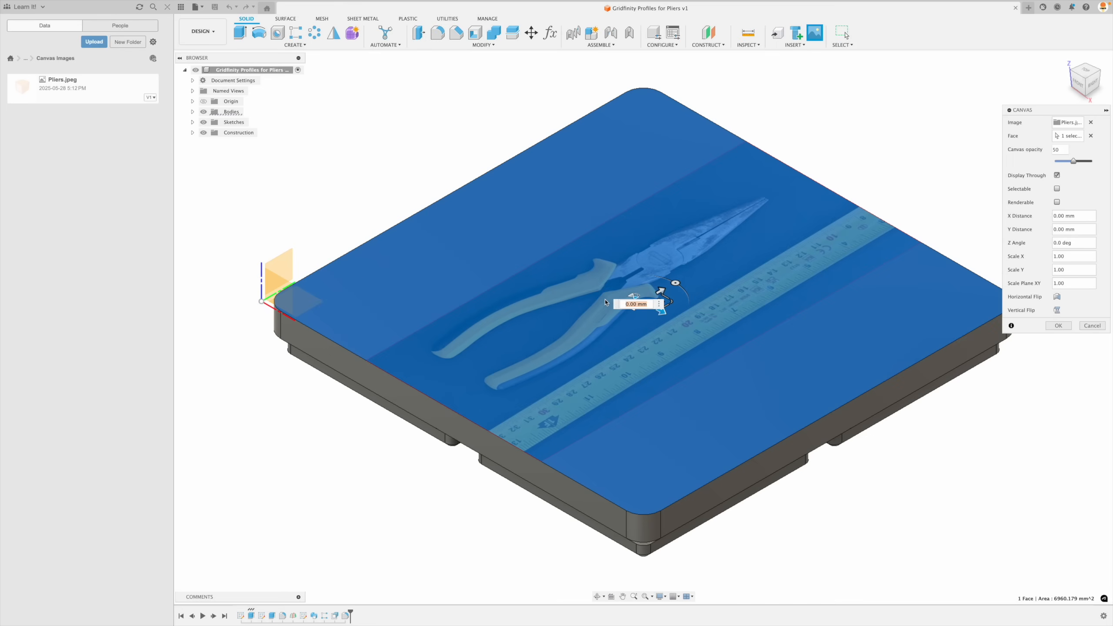
# - Rotate the pliers canvas by 90 degrees about its Z angle and accept the placement
pyautogui.keyDown('shift'); pyautogui.moveTo(773, 337); pyautogui.dragTo(669, 360, button='middle'); pyautogui.keyUp('shift')
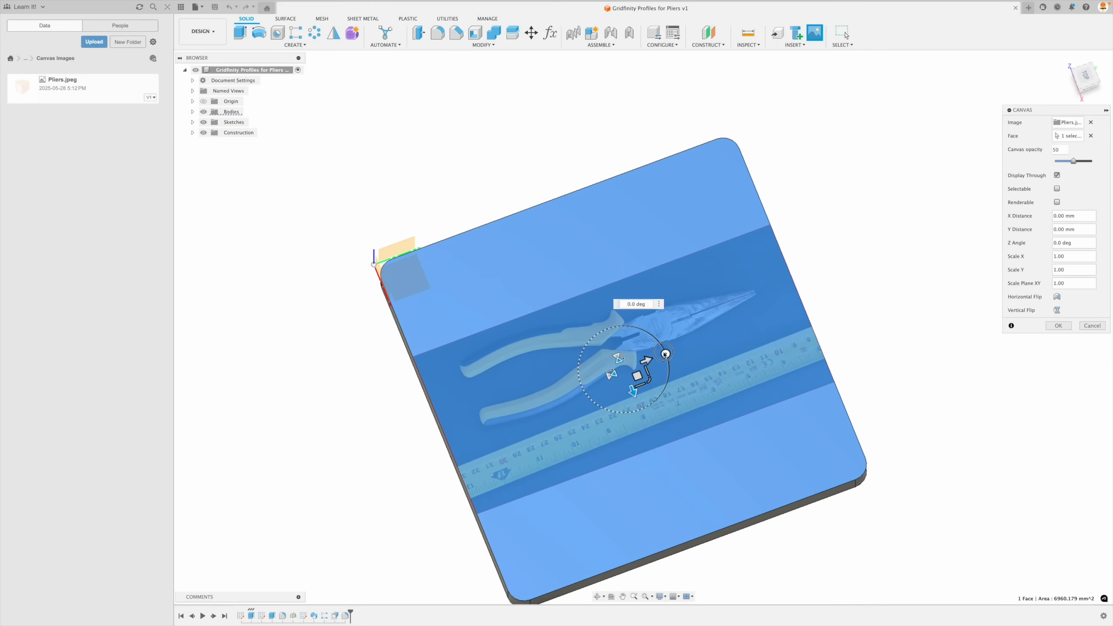
pyautogui.moveTo(665, 354); pyautogui.dragTo(610, 332)
pyautogui.keyDown('shift'); pyautogui.moveTo(761, 366); pyautogui.dragTo(786, 373, button='middle'); pyautogui.keyUp('shift')
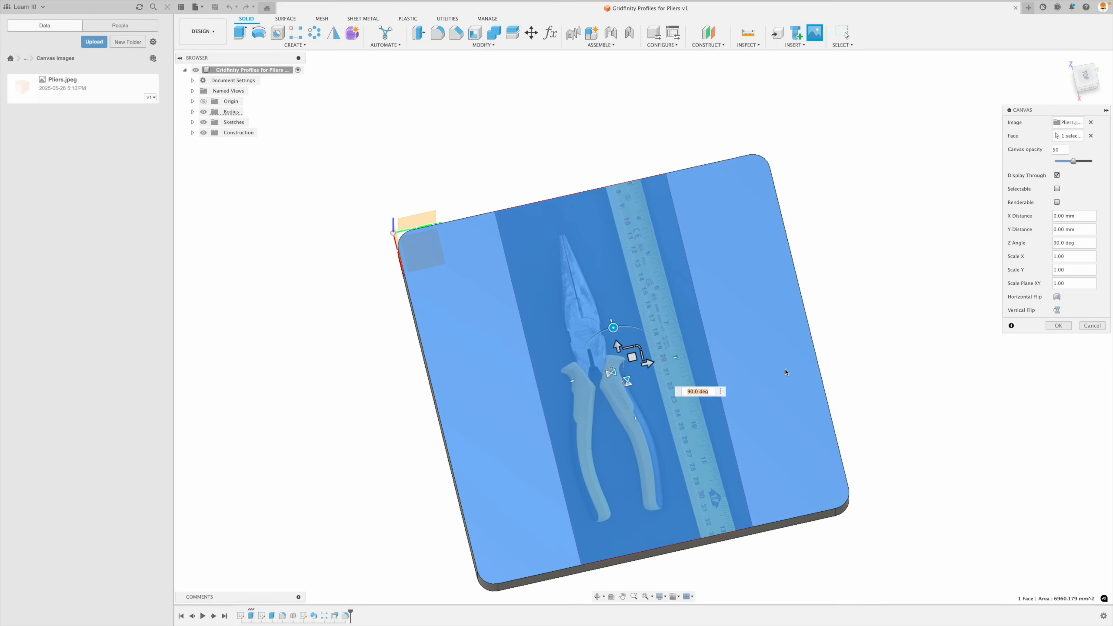
pyautogui.click(1055, 326)
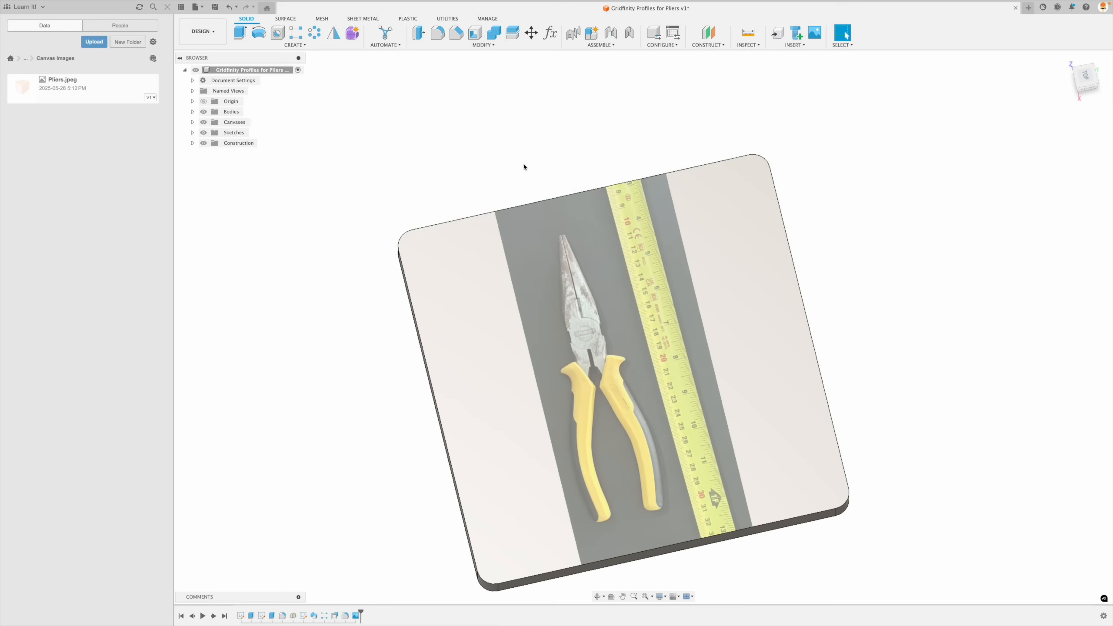
# - Close the data panel and, from the top view, start calibrating the Pliers canvas with the first point at the tape measure's 10 mark
pyautogui.click(168, 8)
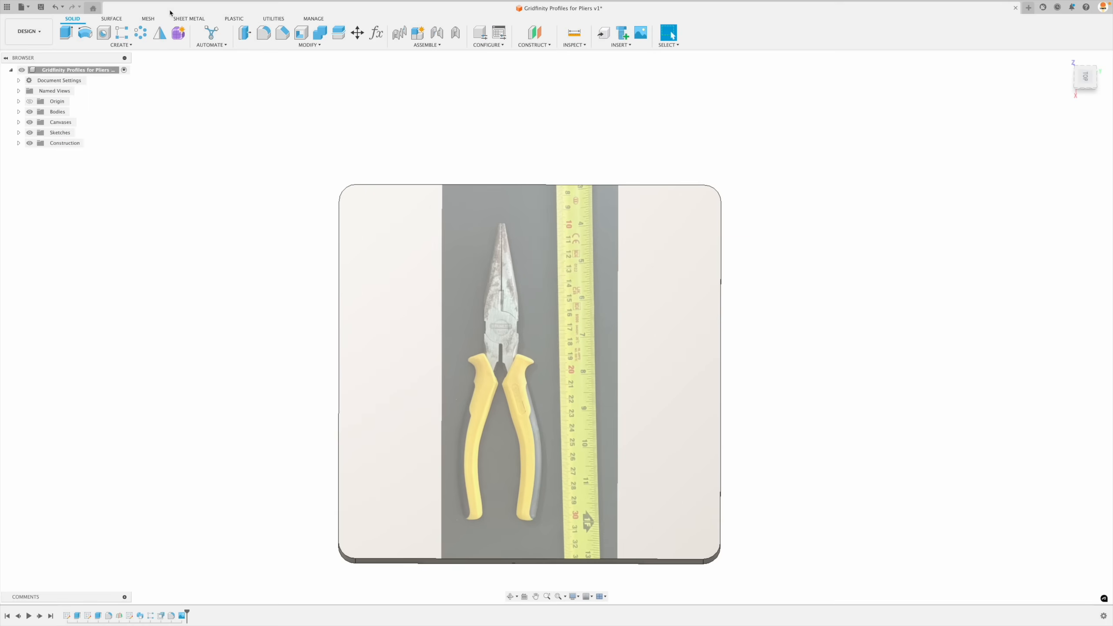
pyautogui.click(1085, 81)
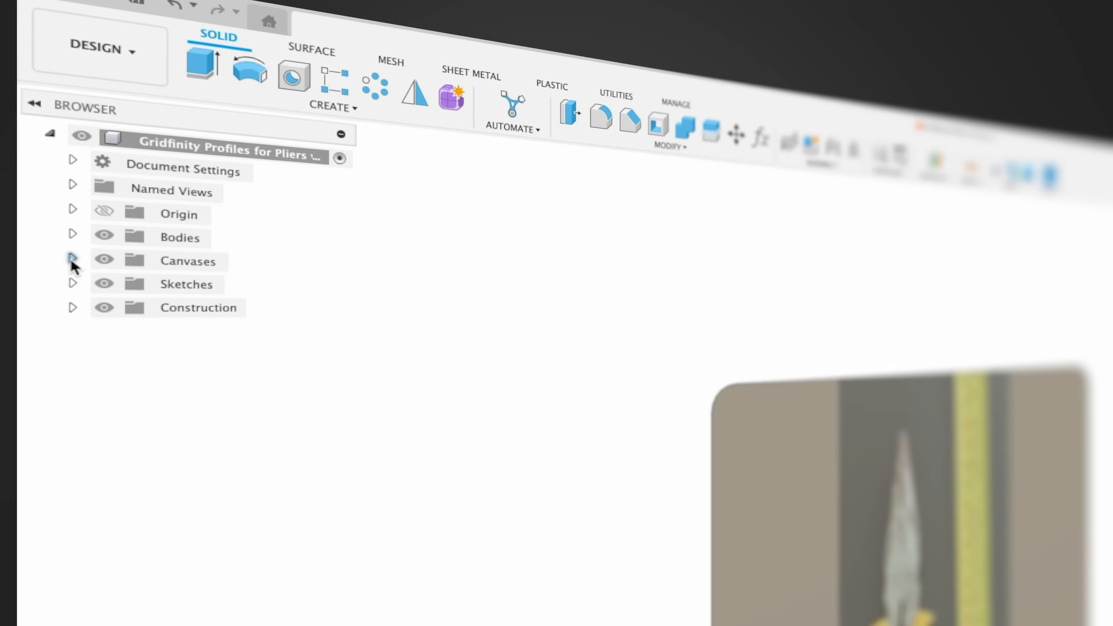
pyautogui.click(18, 122)
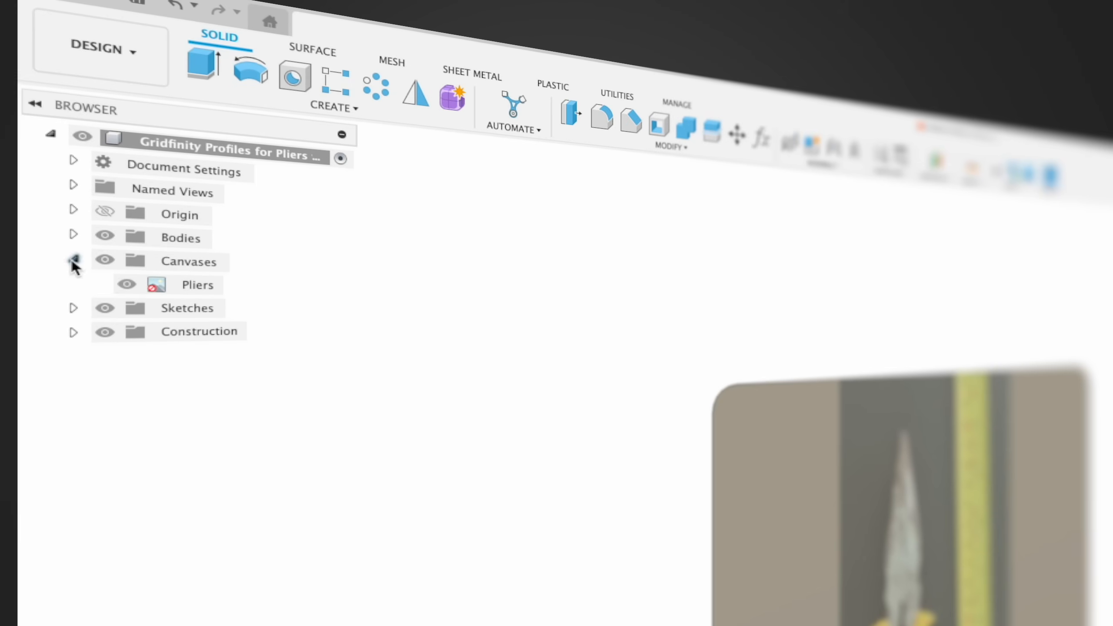
pyautogui.rightClick(167, 288)
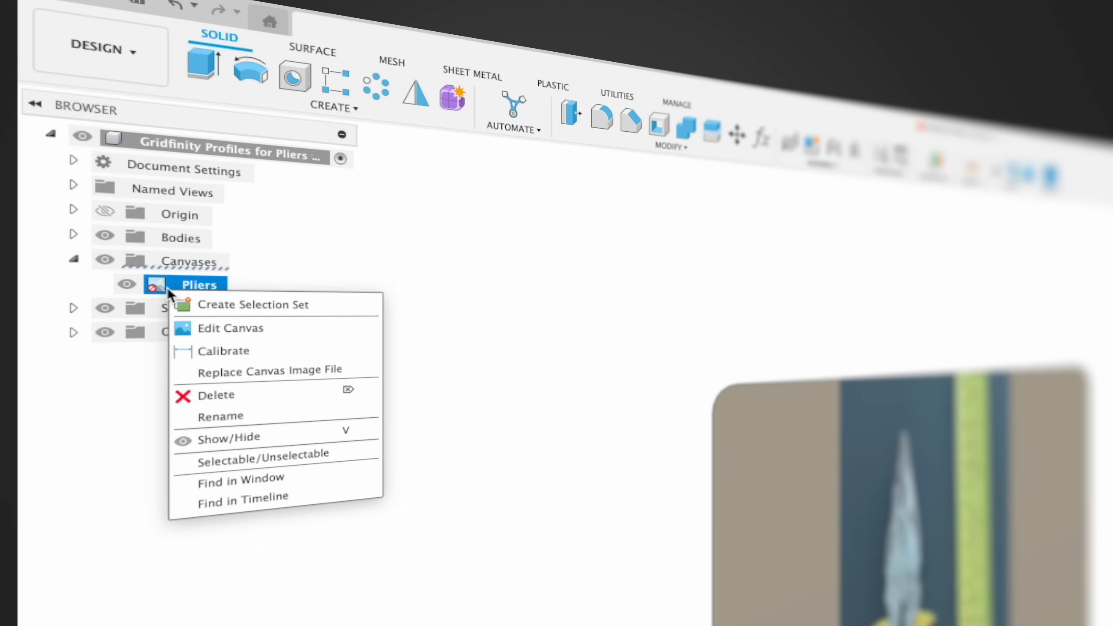
pyautogui.click(214, 354)
pyautogui.scroll(5, 530, 246)
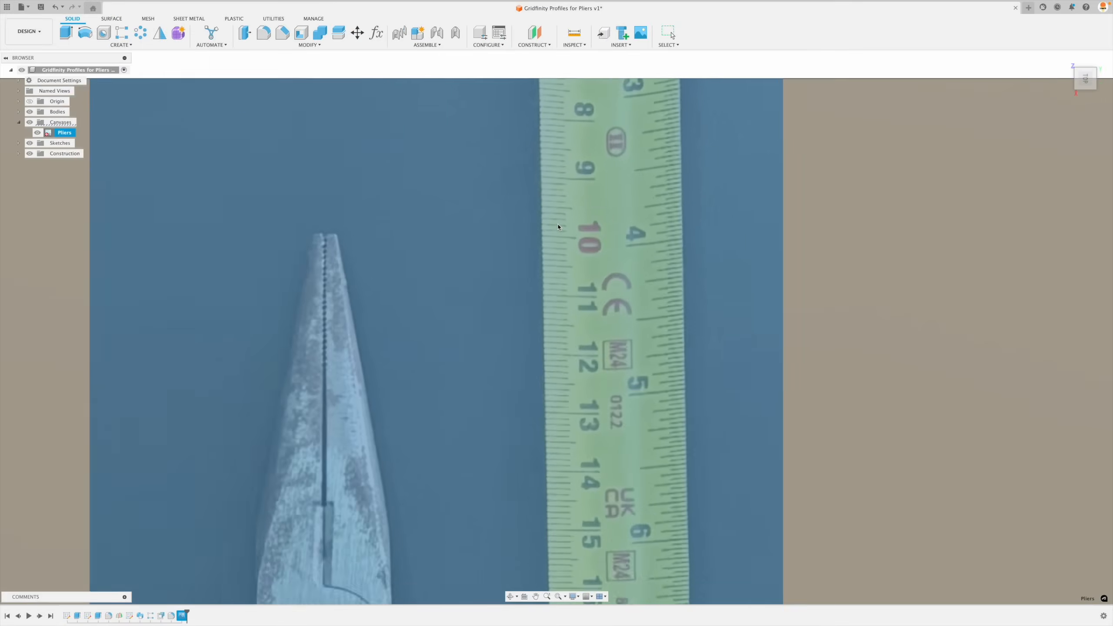
pyautogui.click(538, 240)
# - Place the second calibration point at the tape measure's 30 mark and set the distance to 200 mm
pyautogui.scroll(-6, 531, 228)
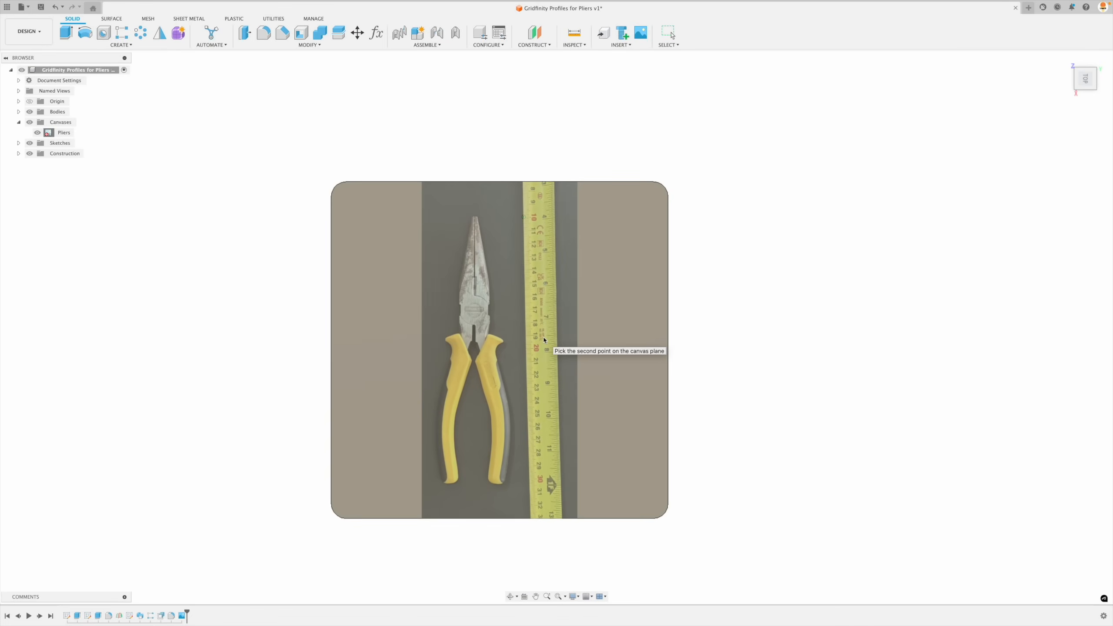
pyautogui.scroll(10, 509, 508)
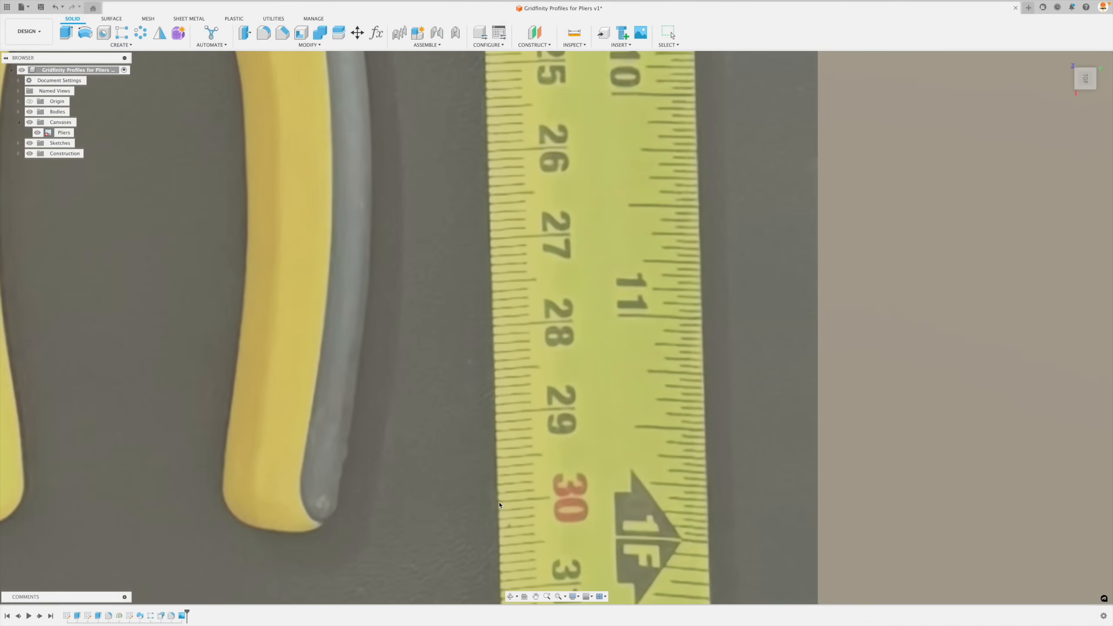
pyautogui.click(500, 504)
pyautogui.scroll(-5, 499, 505)
pyautogui.write('20')
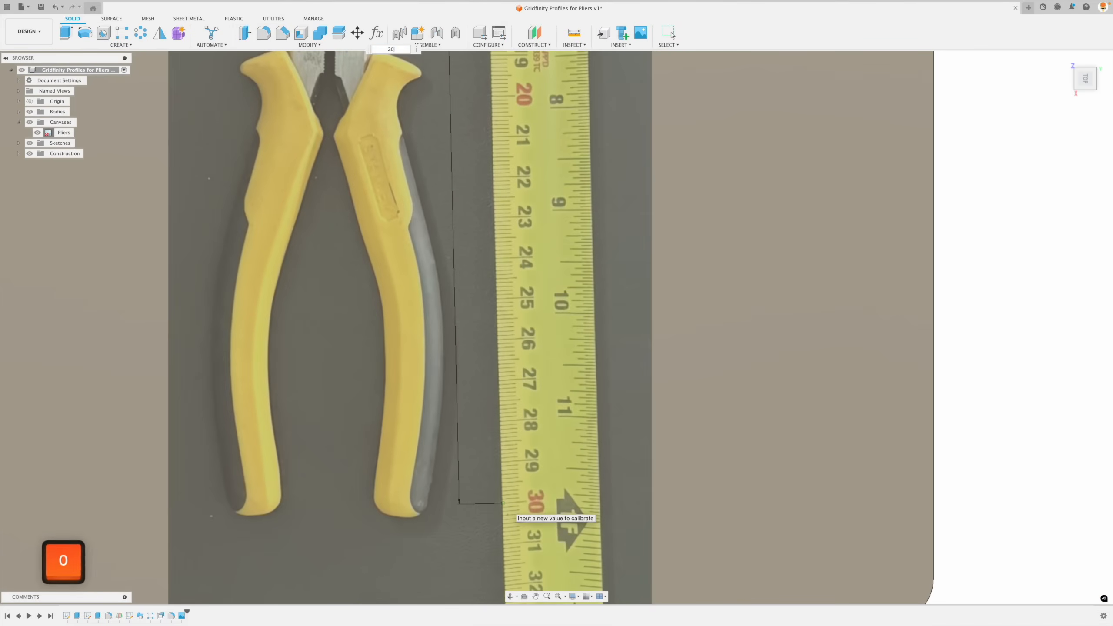
pyautogui.press('Return')
pyautogui.scroll(-6, 578, 422)
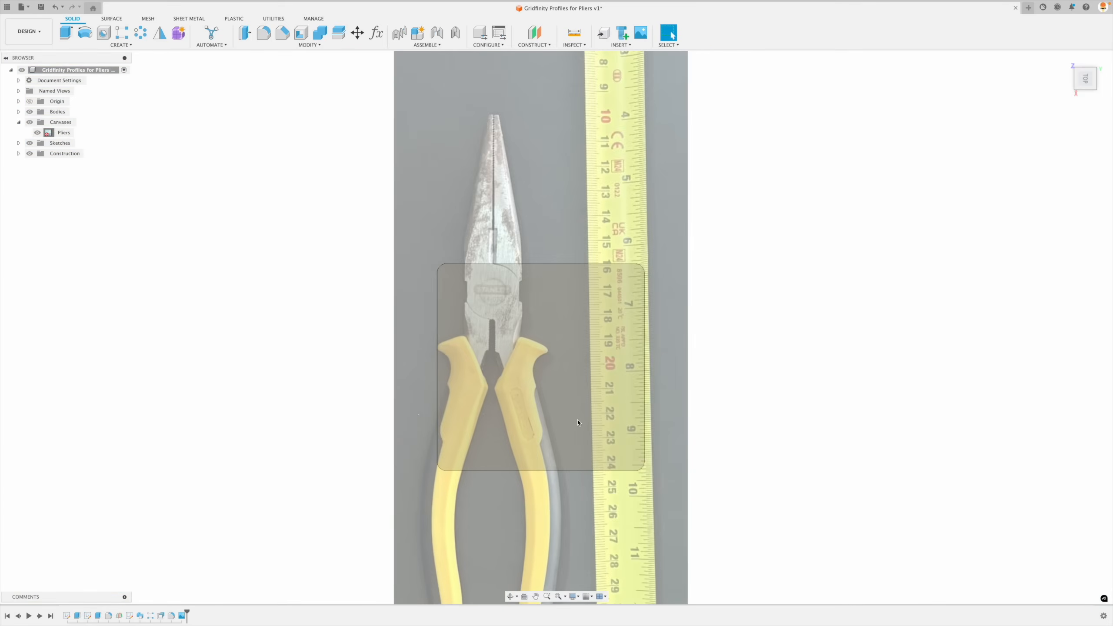
# - Edit the Pliers canvas and move it by about 6.5 mm in X and 18.4 mm in Y over the body
pyautogui.scroll(-5, 578, 422)
pyautogui.moveTo(721, 450); pyautogui.dragTo(676, 401, button='middle')
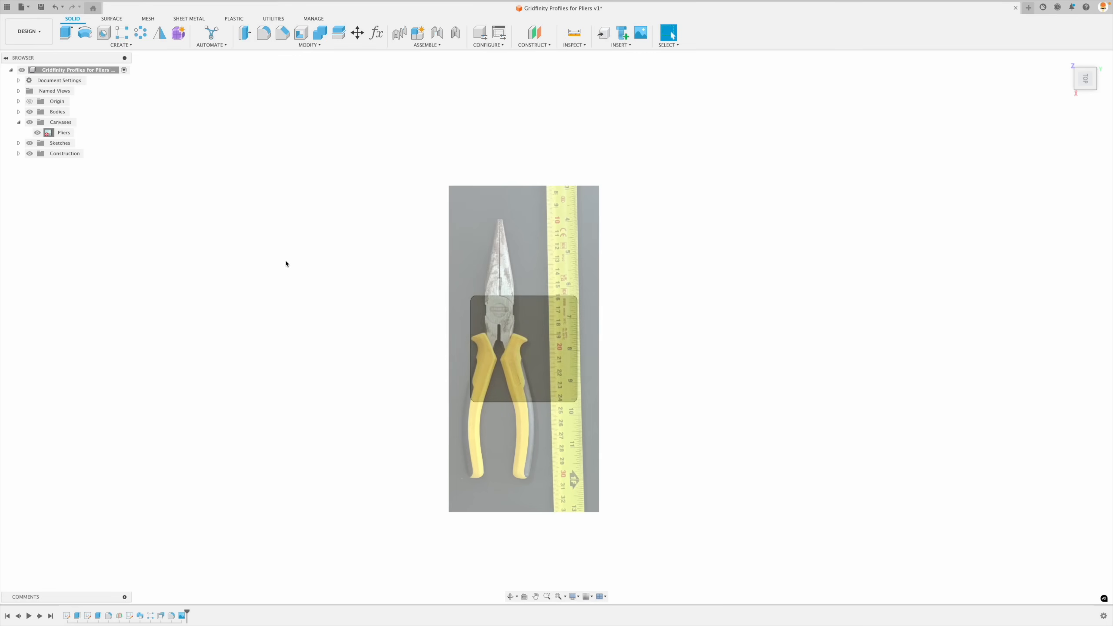
pyautogui.rightClick(61, 133)
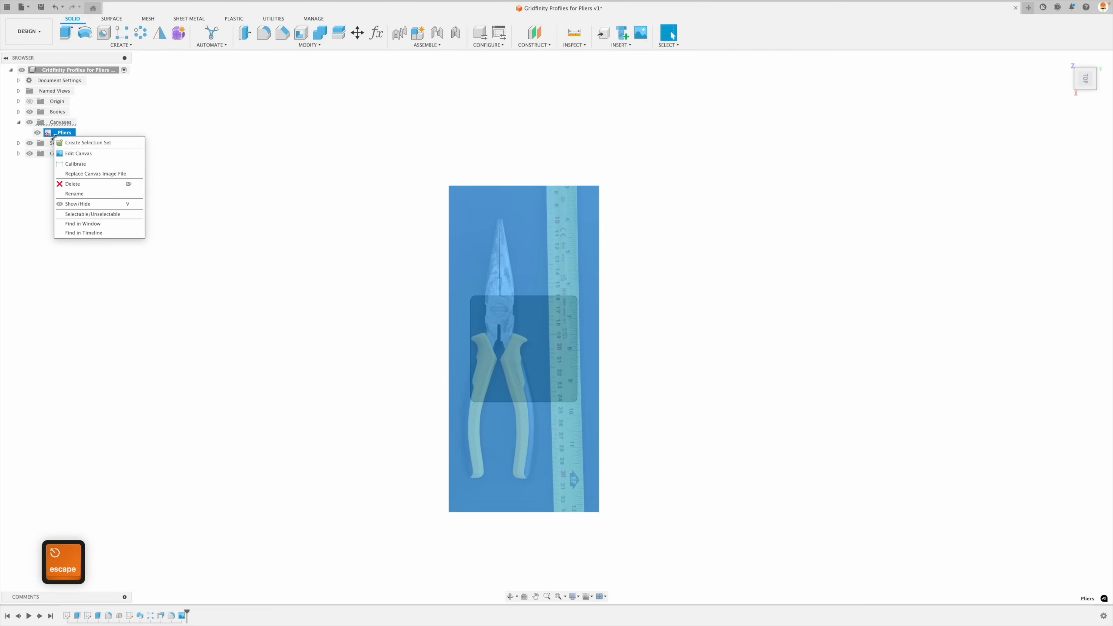
pyautogui.click(81, 154)
pyautogui.moveTo(535, 360); pyautogui.dragTo(556, 310)
pyautogui.moveTo(556, 351)
pyautogui.mouseDown()
pyautogui.moveTo(556, 405)
pyautogui.moveTo(557, 368)
pyautogui.mouseUp()
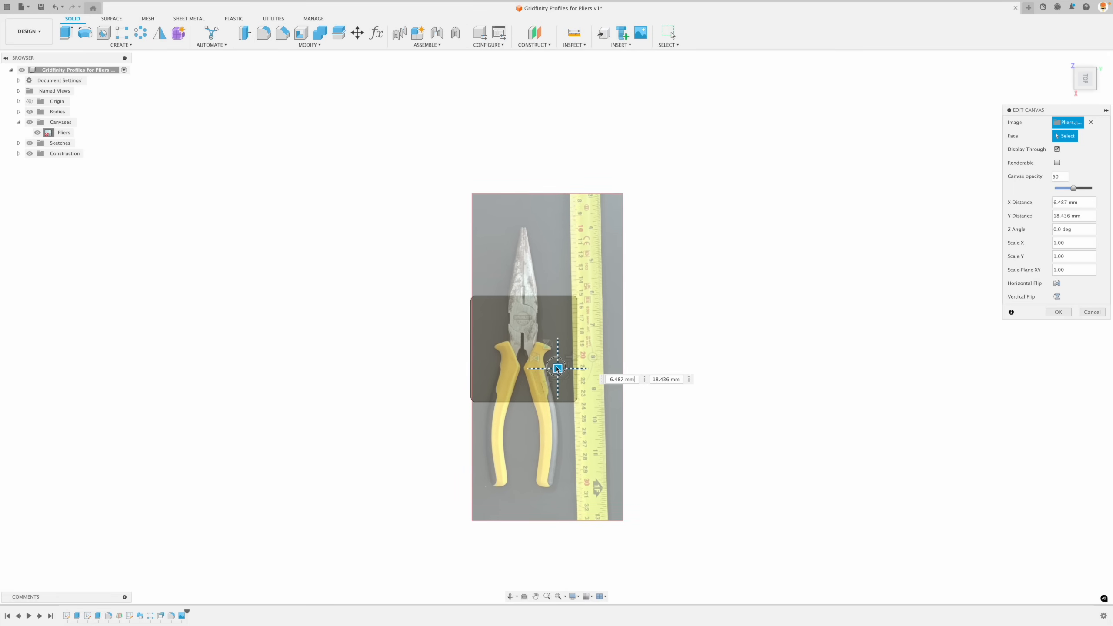
pyautogui.click(1063, 312)
# - Set the Columns user parameter to 4, raise it to 5 to lengthen the Gridfinity base, and accept the parameters
pyautogui.keyDown('shift'); pyautogui.moveTo(504, 143); pyautogui.dragTo(398, 67, button='middle'); pyautogui.keyUp('shift')
pyautogui.click(378, 34)
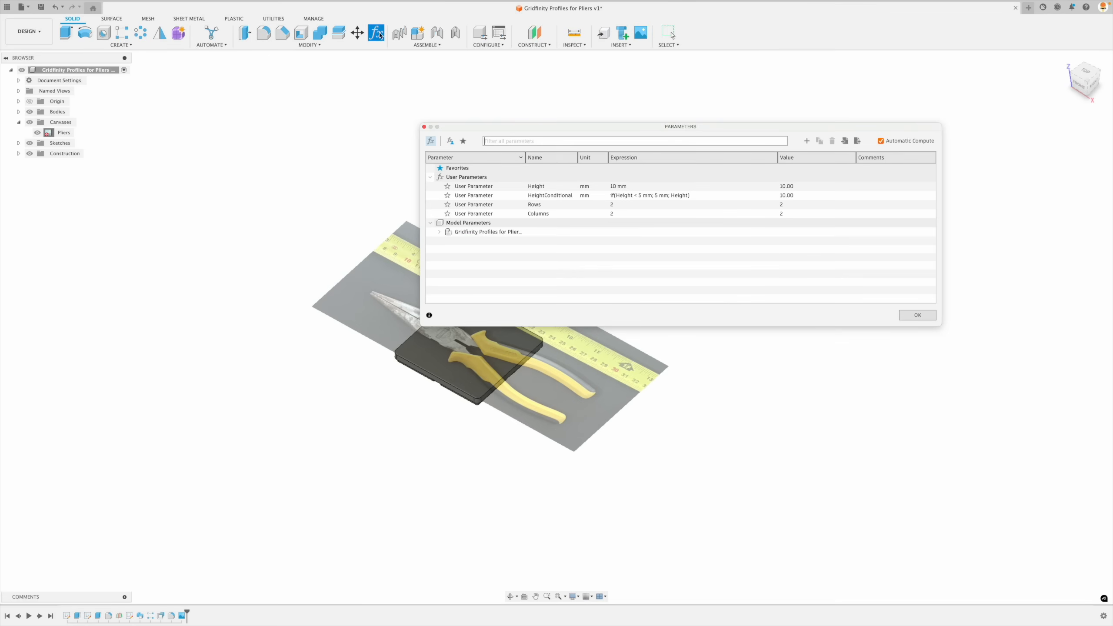
pyautogui.click(627, 214)
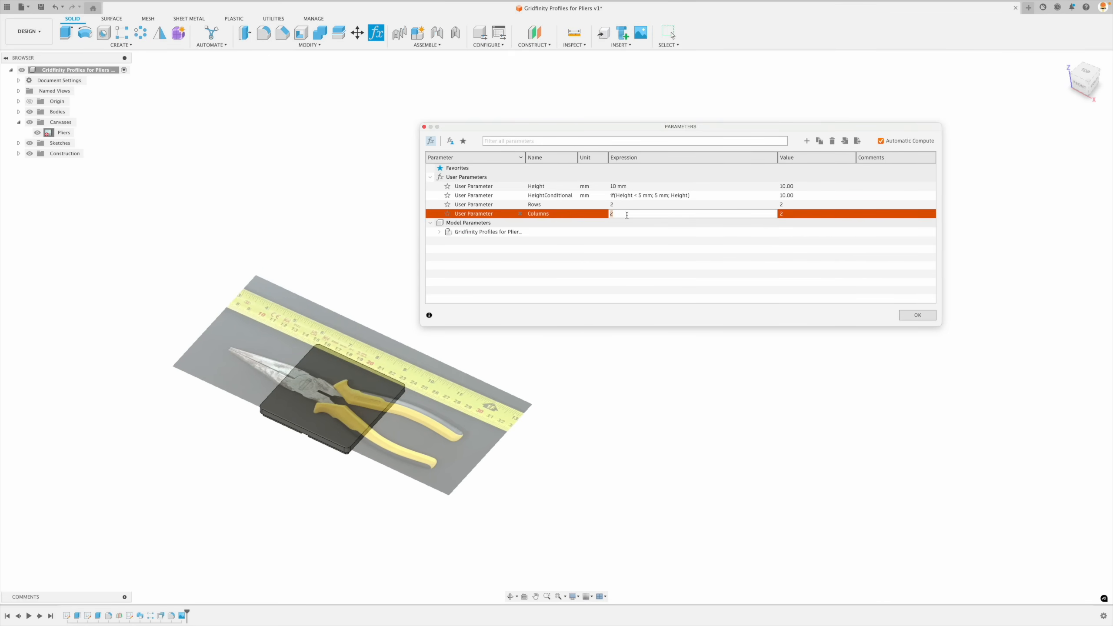
pyautogui.write('4')
pyautogui.press('Return')
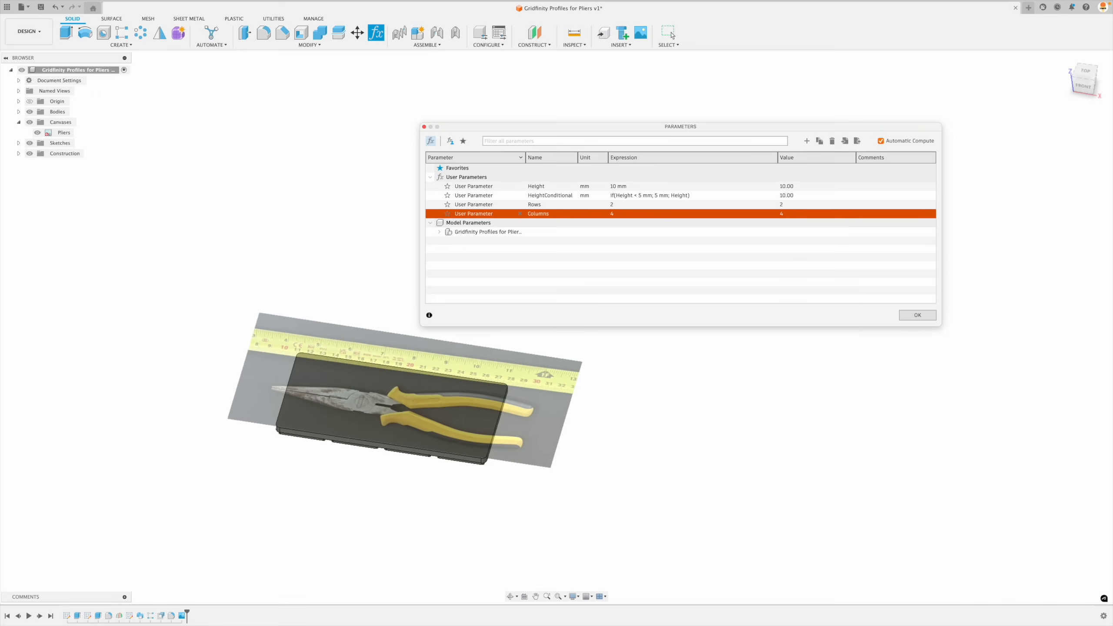
pyautogui.click(619, 216)
pyautogui.write('5')
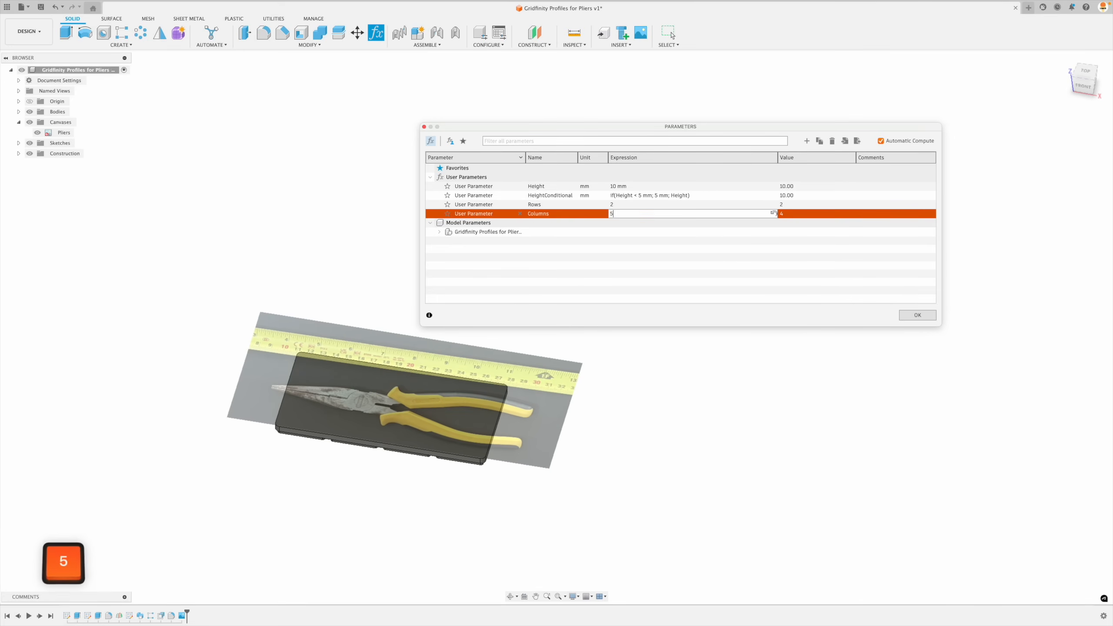
pyautogui.press('Return')
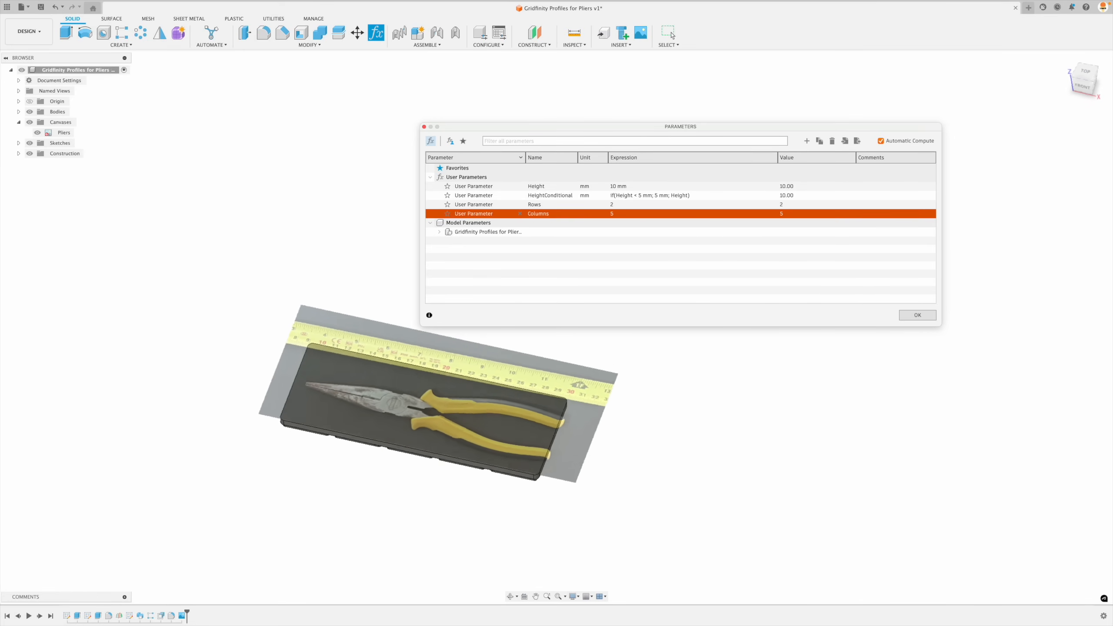
pyautogui.click(918, 316)
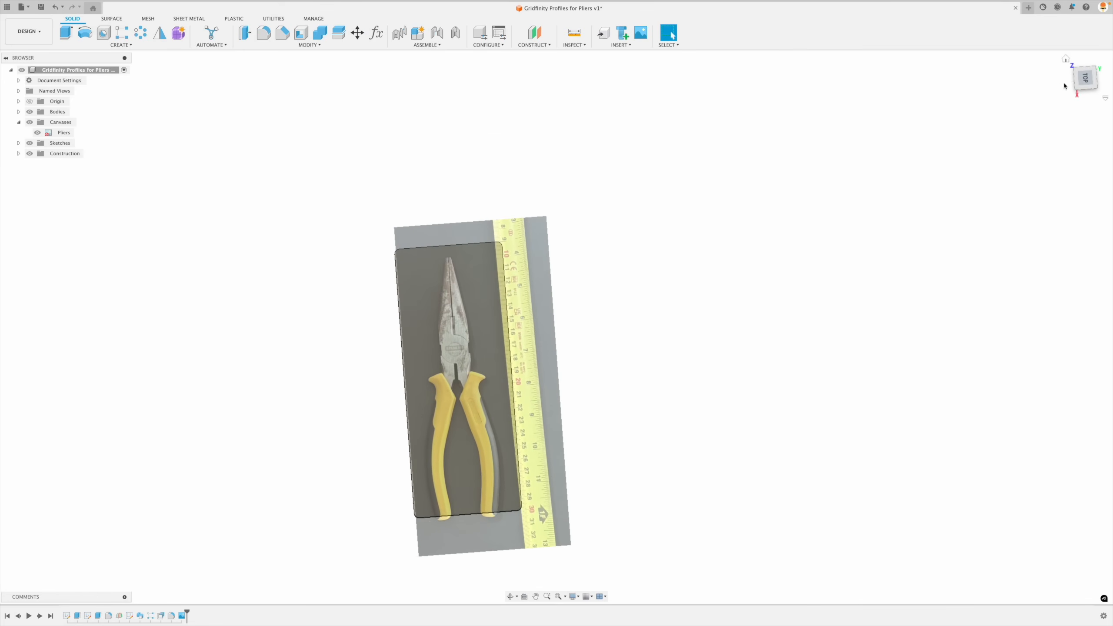
# - Reposition the Pliers canvas on the lengthened body by about -6.6 mm in X and 1.6 mm in Y
pyautogui.click(1084, 81)
pyautogui.rightClick(63, 133)
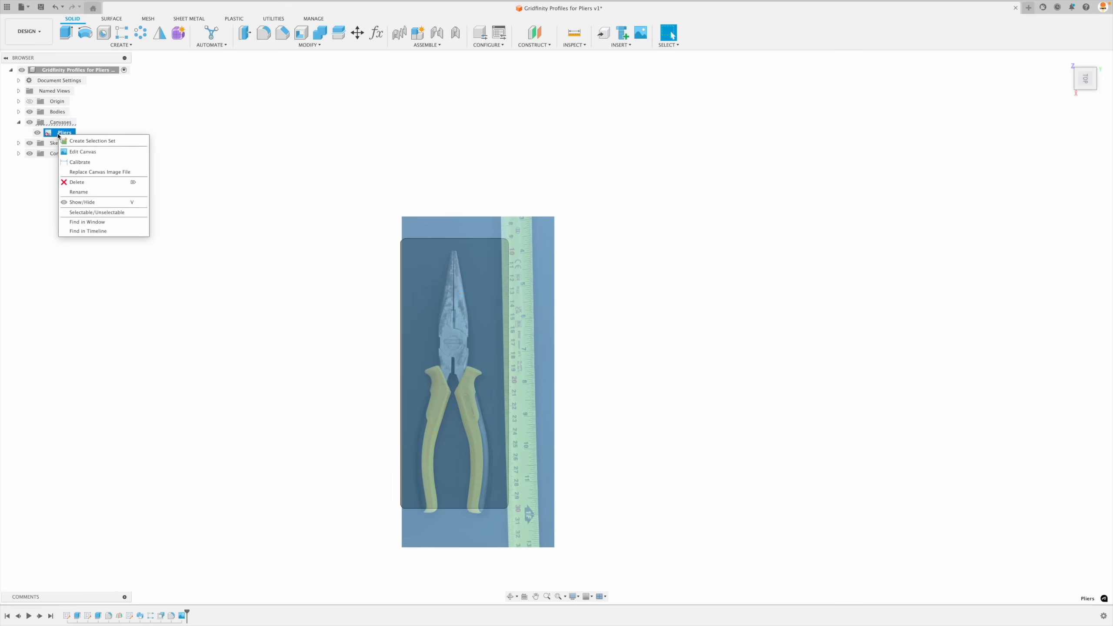
pyautogui.click(76, 152)
pyautogui.scroll(4, 485, 380)
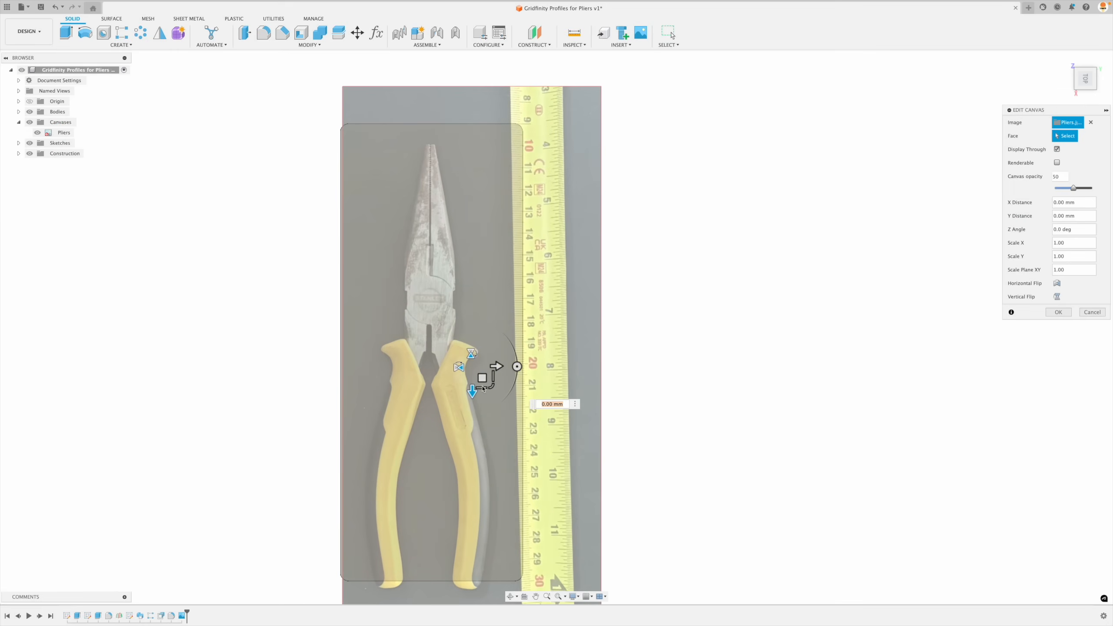
pyautogui.moveTo(483, 379); pyautogui.dragTo(486, 365)
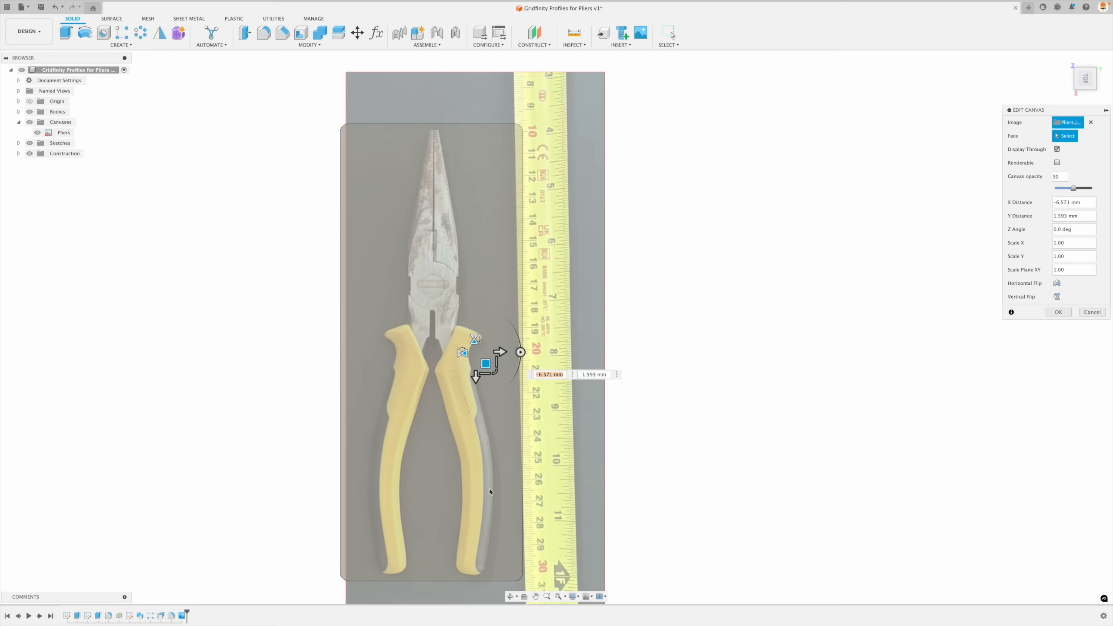
pyautogui.click(1058, 313)
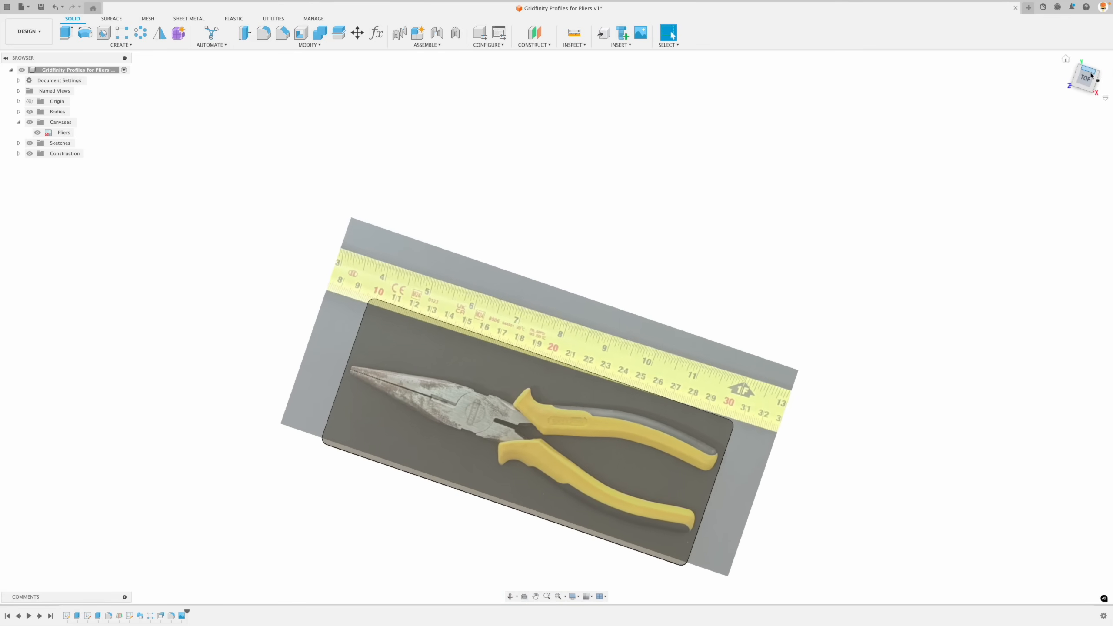
pyautogui.click(1089, 74)
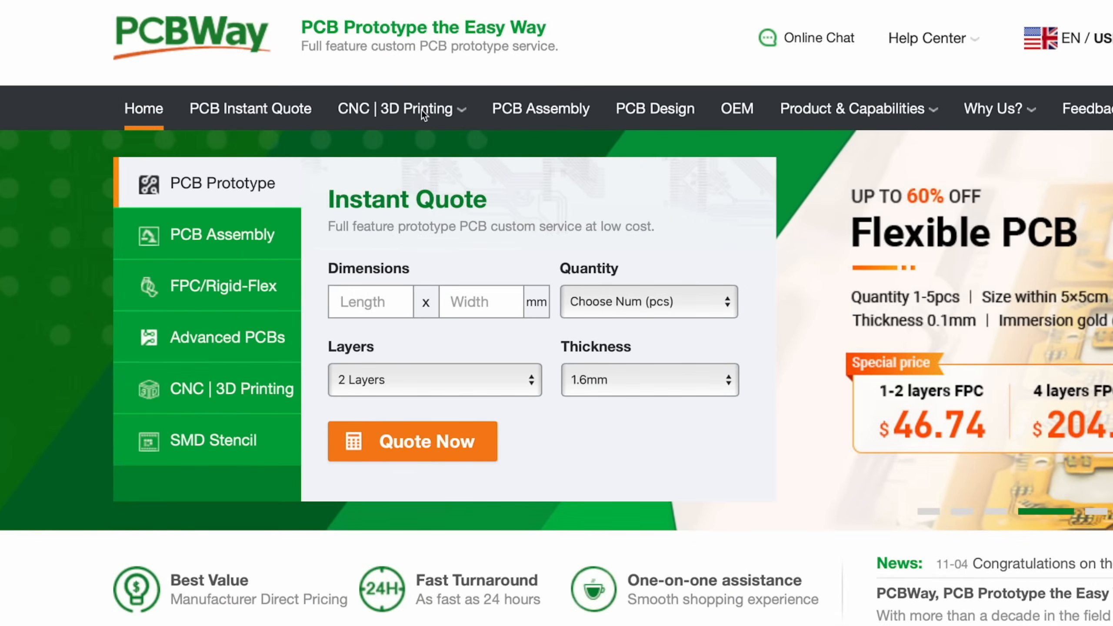
# - Switch to the PCBWay website, open its 3D printing service and upload Pliers Holder.step for a quote
pyautogui.moveTo(422, 114)
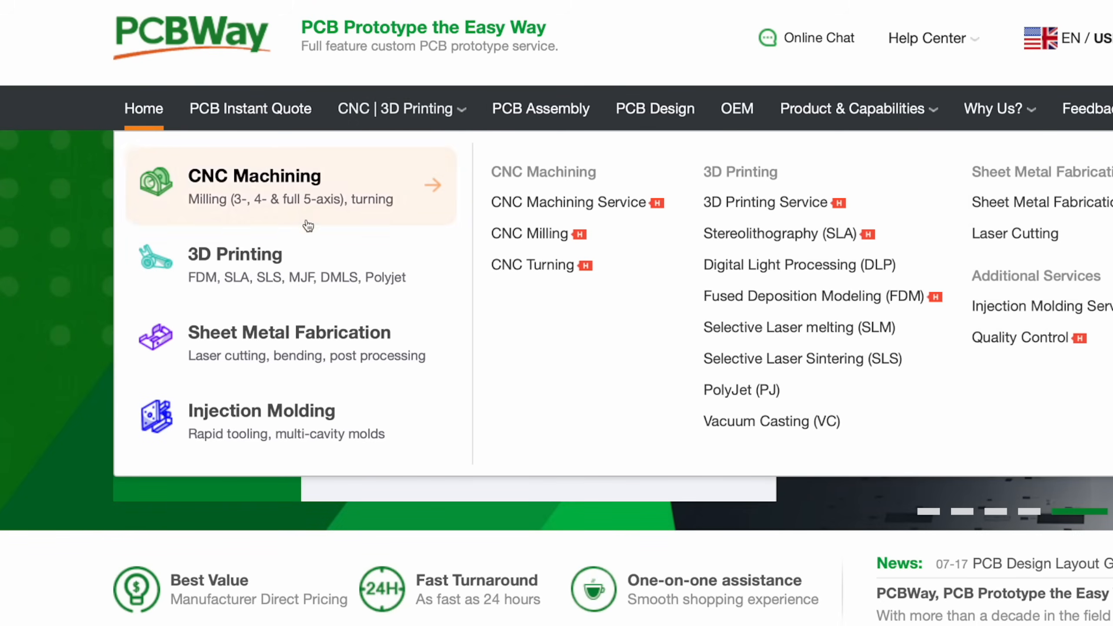
pyautogui.click(277, 263)
pyautogui.moveTo(286, 470); pyautogui.dragTo(556, 300)
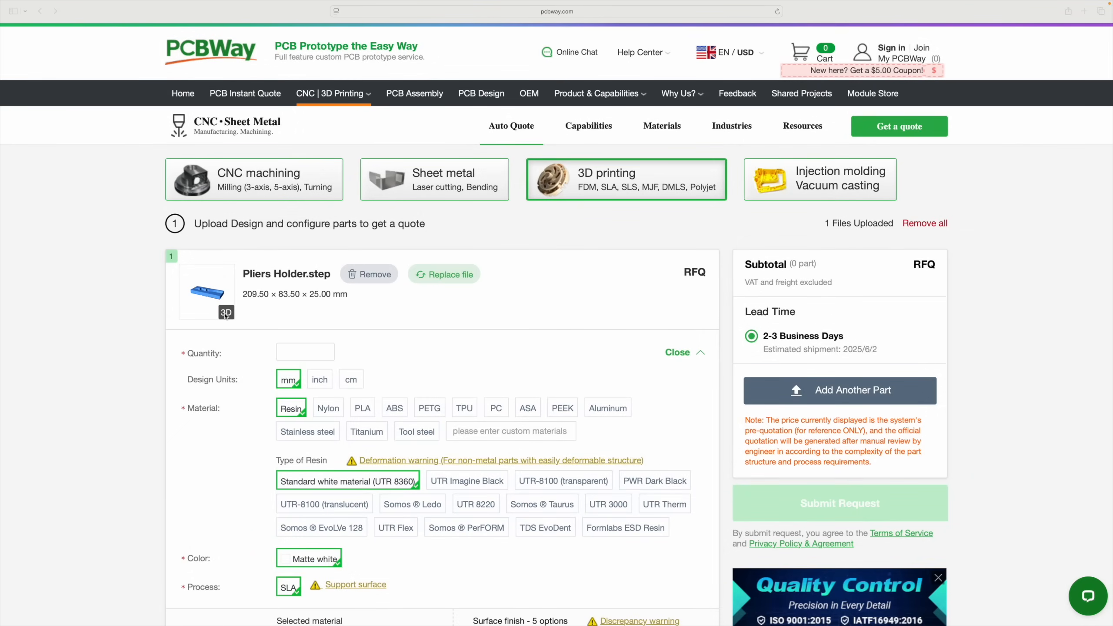
# - Inspect the uploaded Pliers Holder.step model in the 3D view, turning it around, and close the preview
pyautogui.click(226, 315)
pyautogui.click(225, 313)
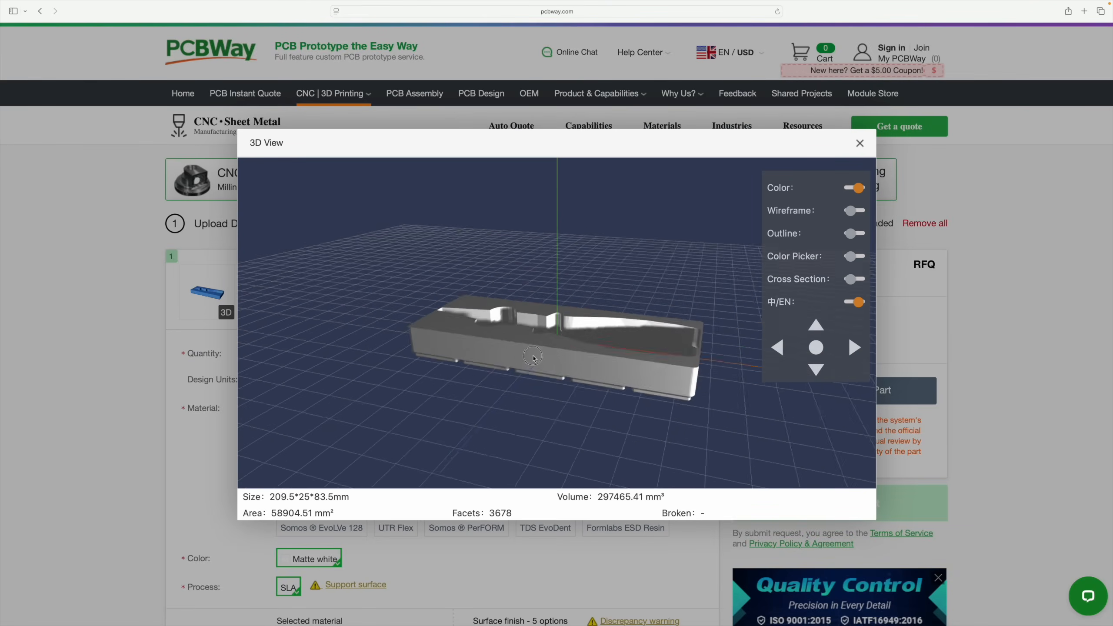
pyautogui.moveTo(507, 370)
pyautogui.mouseDown()
pyautogui.moveTo(540, 279)
pyautogui.moveTo(513, 385)
pyautogui.mouseUp()
pyautogui.click(862, 144)
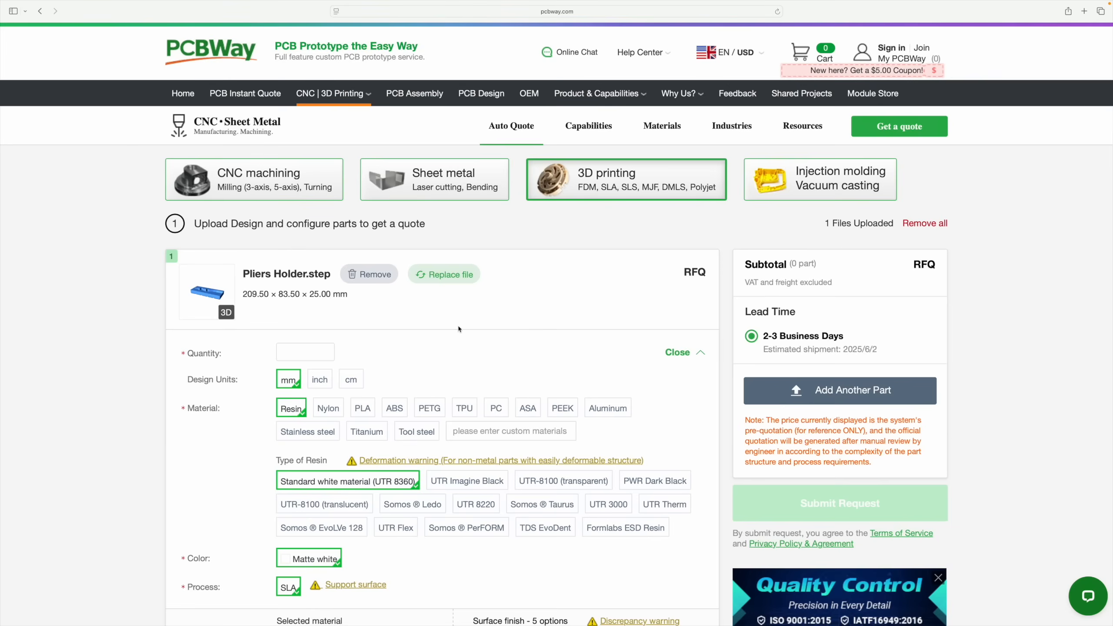
# - Try Nylon, PLA and Stainless steel as the material for the Pliers Holder part
pyautogui.click(338, 409)
pyautogui.click(363, 408)
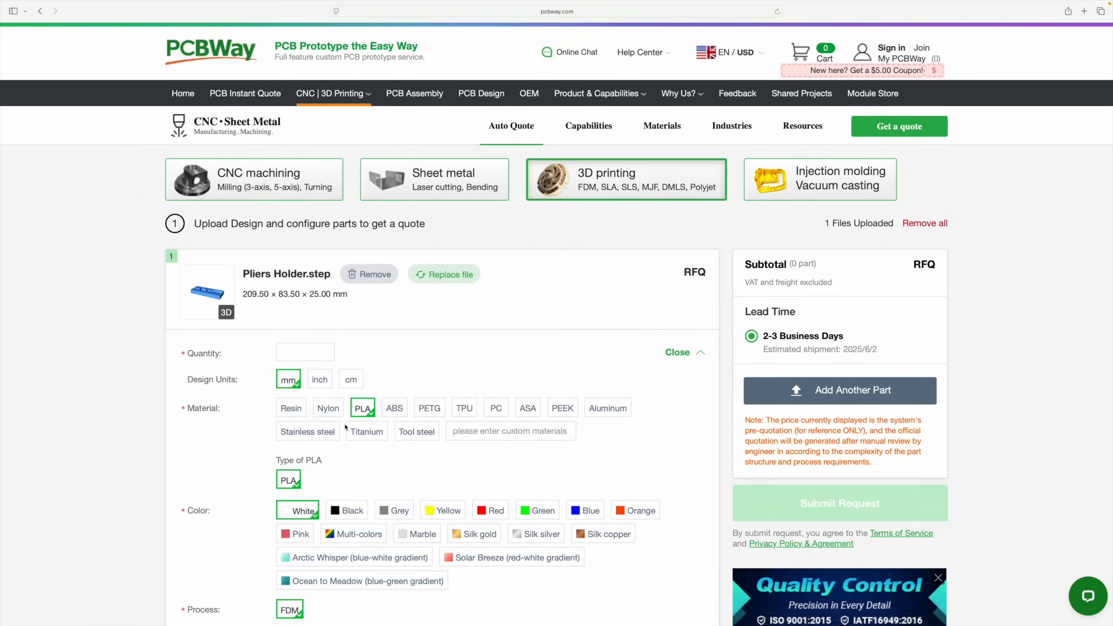
pyautogui.click(323, 432)
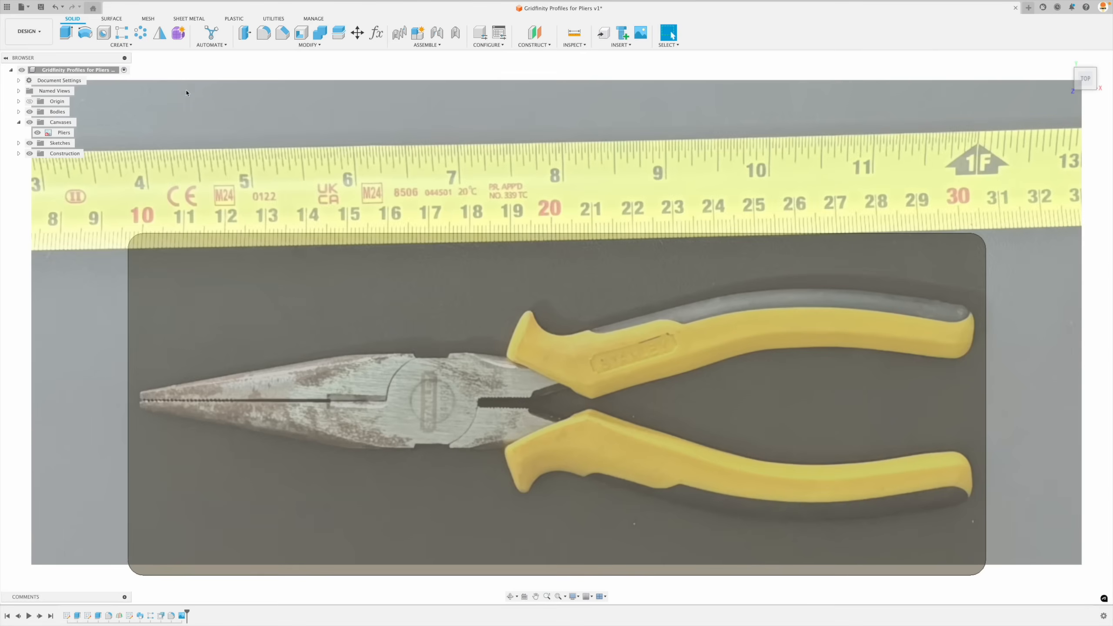
# - Return to Fusion and start a new sketch on the top face of the Gridfinity body
pyautogui.click(121, 45)
pyautogui.click(79, 66)
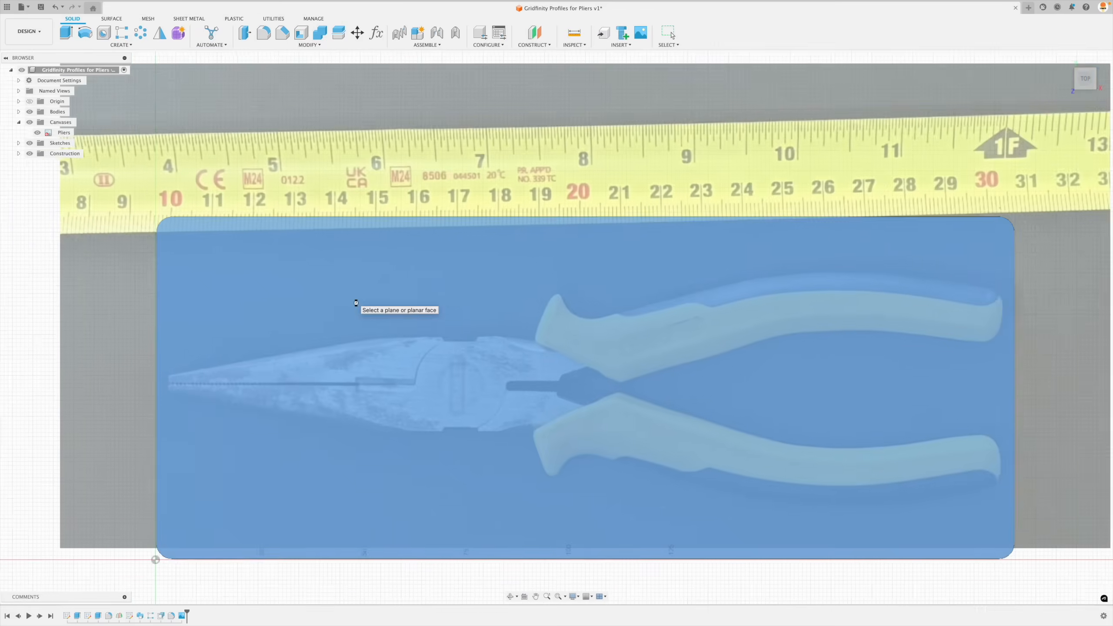
pyautogui.click(357, 305)
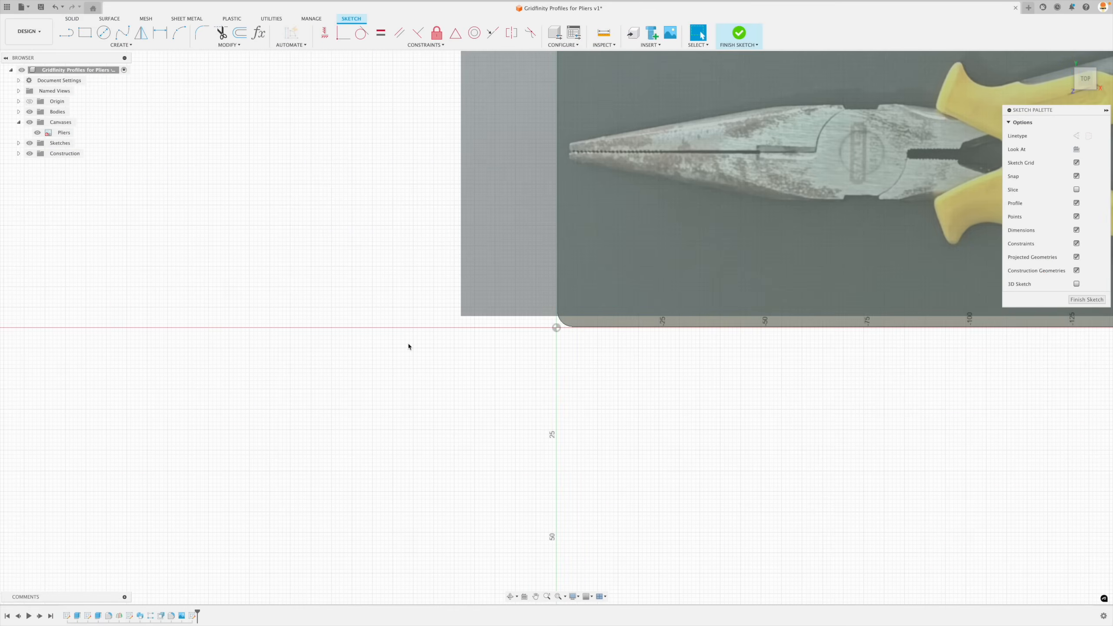
# - Draw a vertical line about 5 mm long across the tip of the pliers' nose
pyautogui.moveTo(587, 448); pyautogui.dragTo(645, 424, button='middle')
pyautogui.moveTo(529, 465); pyautogui.dragTo(236, 598, button='middle')
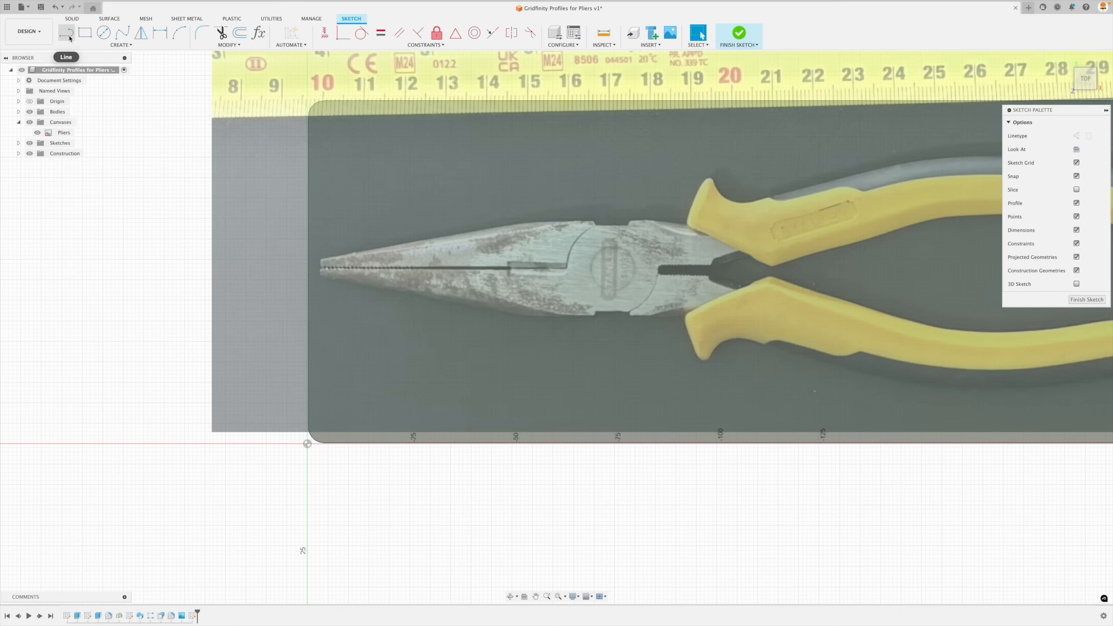
pyautogui.click(67, 34)
pyautogui.scroll(8, 335, 266)
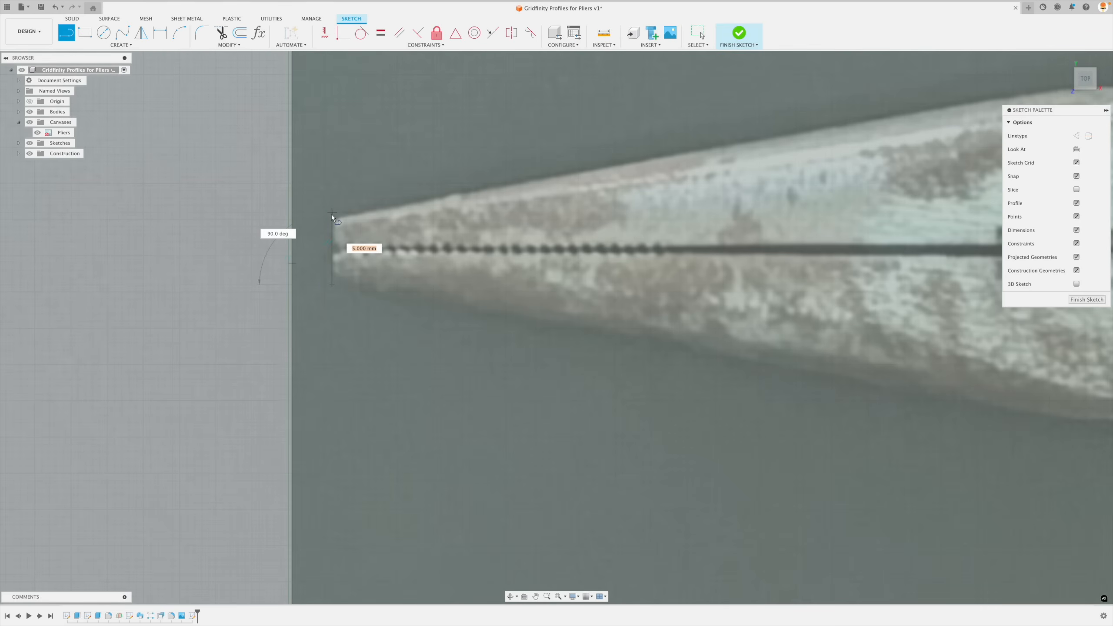
pyautogui.click(331, 214)
# - Continue the line along the upper jaw edge with a segment of about 52 mm, one across the pivot, and one of about 8 mm ending just before the handle
pyautogui.scroll(-5, 332, 214)
pyautogui.press('super')
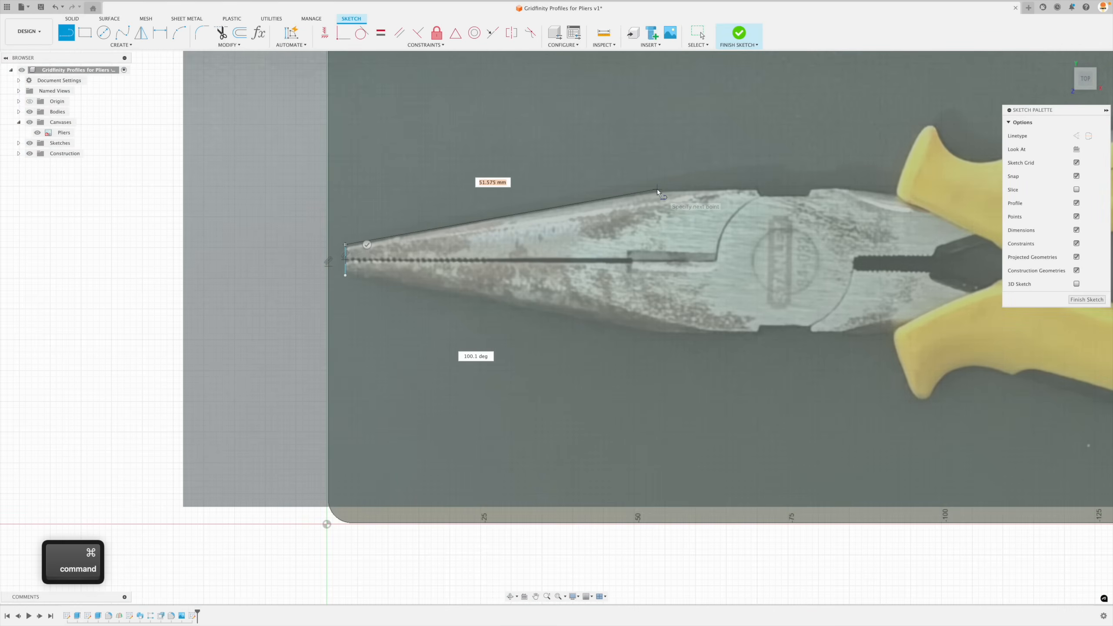
pyautogui.press('super')
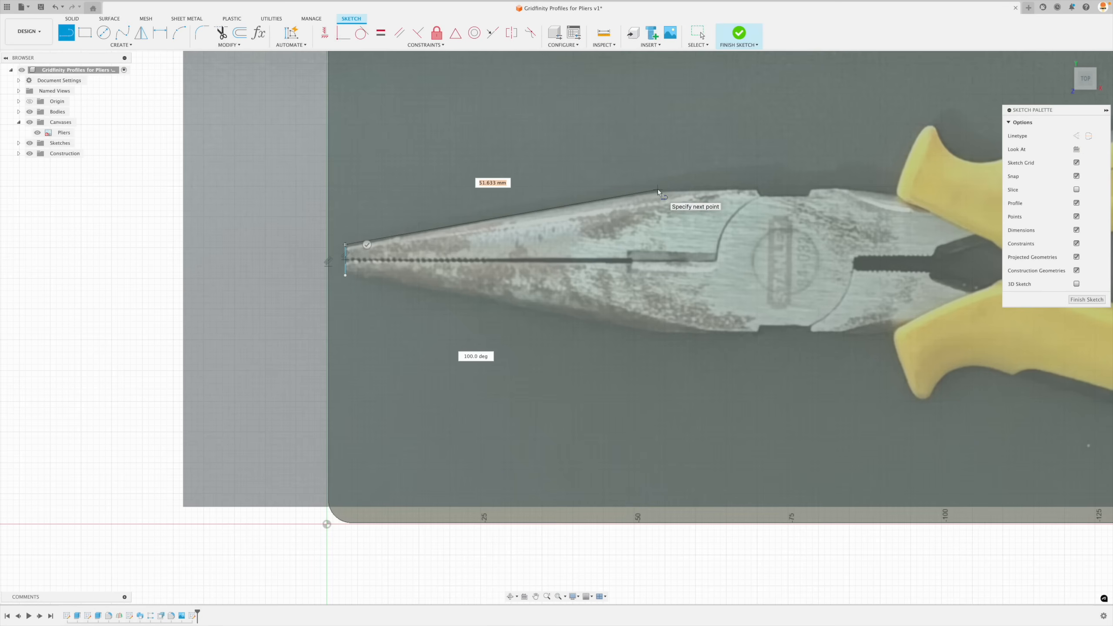
pyautogui.click(658, 189)
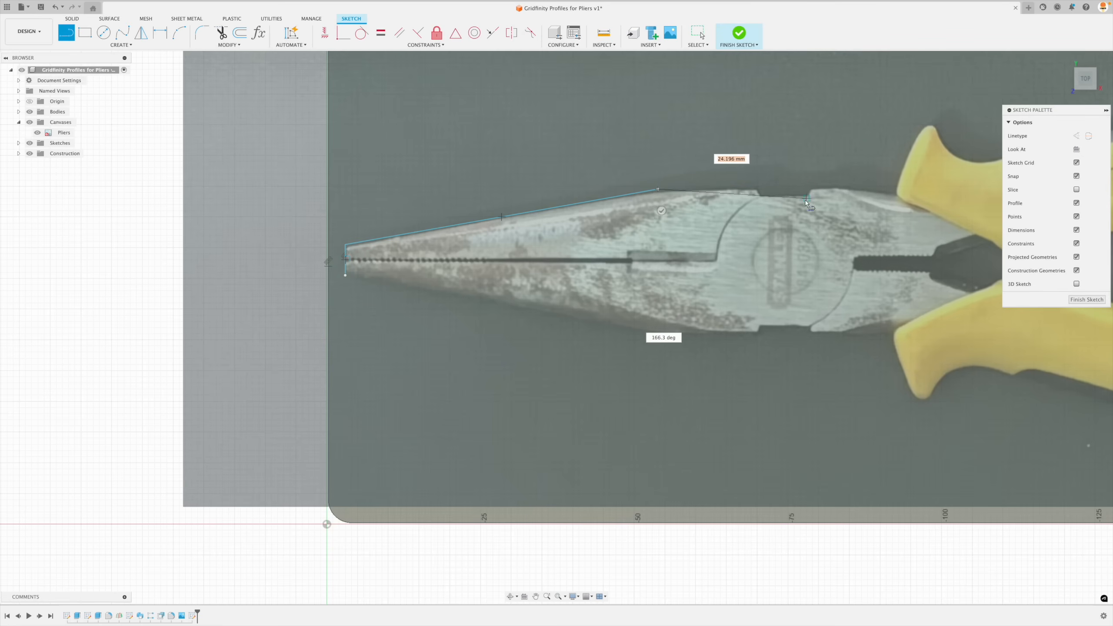
pyautogui.click(838, 185)
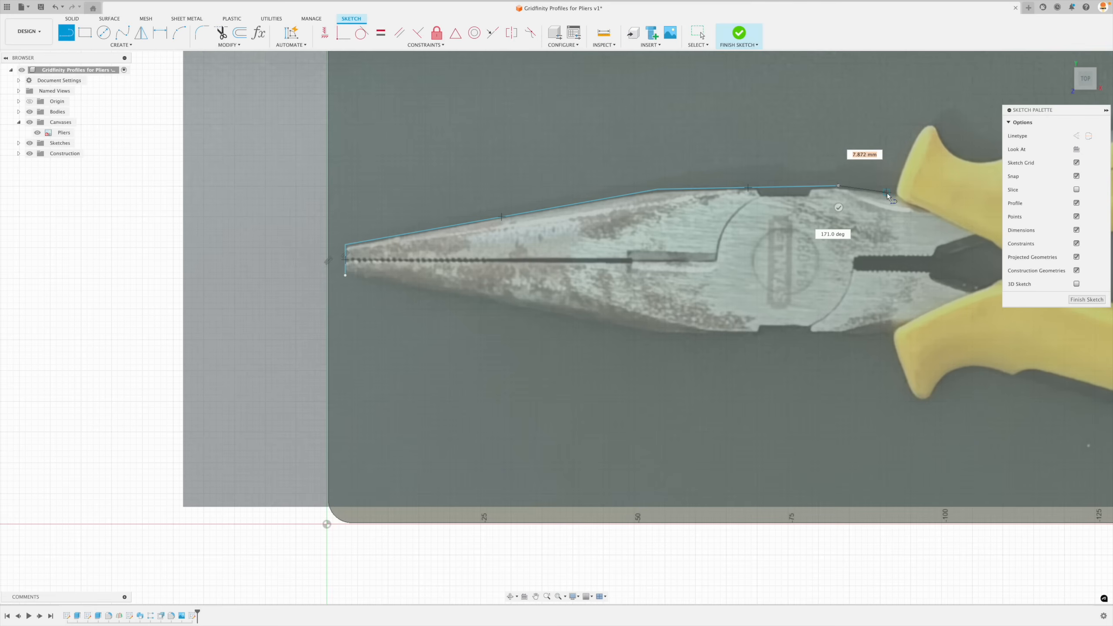
pyautogui.click(887, 193)
pyautogui.scroll(-3, 887, 193)
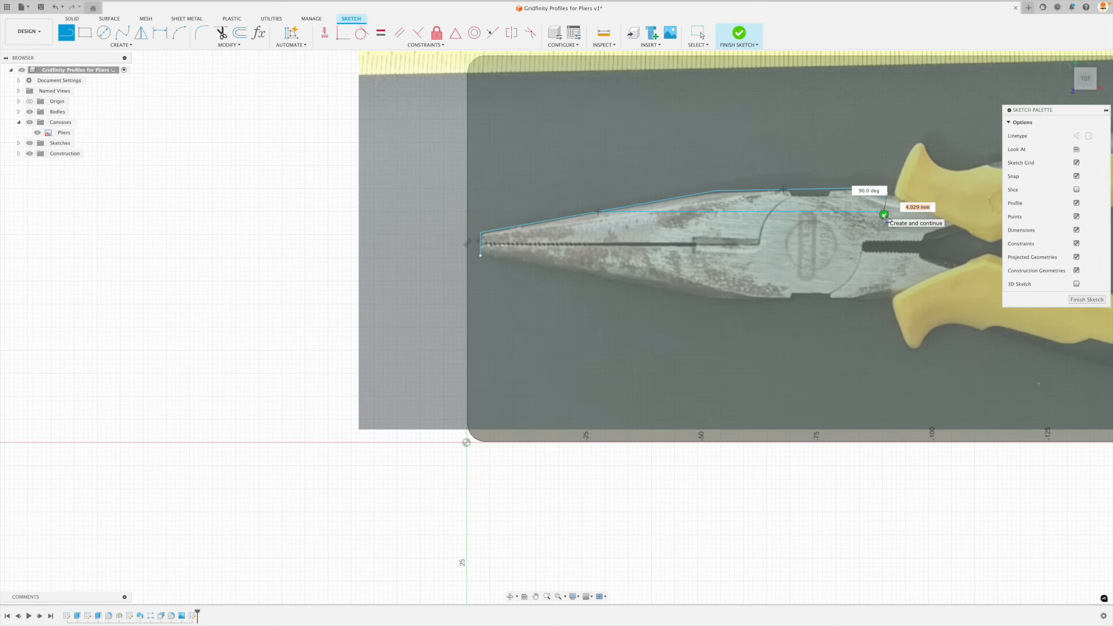
# - Start a fit point spline at the jaw line's end and trace over the upper handle's guard tip into the dip behind it
pyautogui.moveTo(929, 223)
pyautogui.mouseDown(button='middle')
pyautogui.moveTo(539, 281)
pyautogui.moveTo(554, 306)
pyautogui.mouseUp(button='middle')
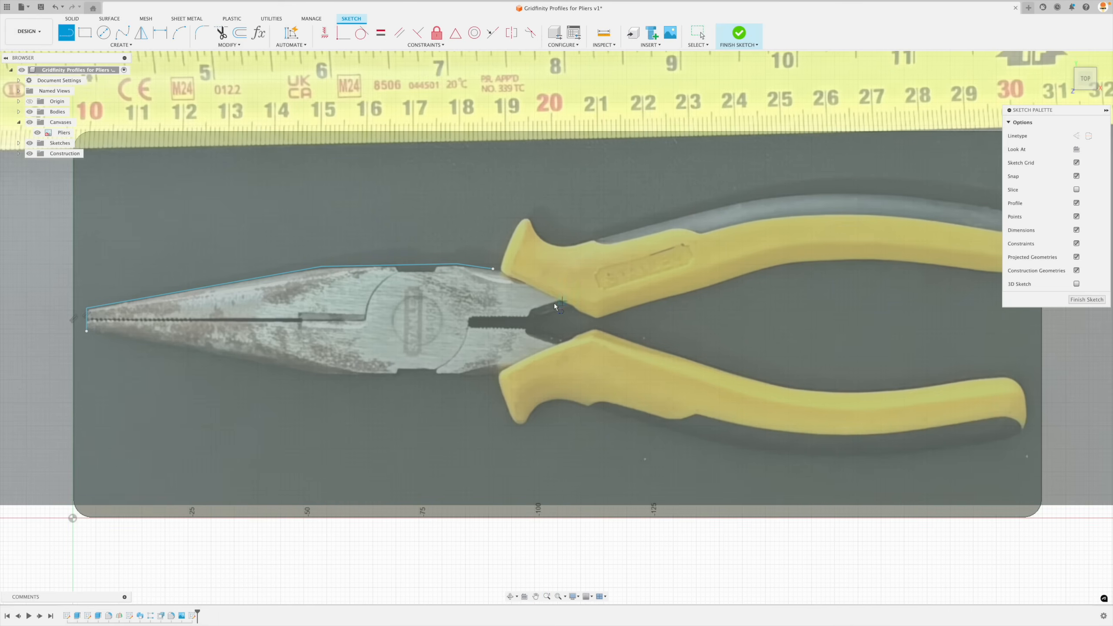
pyautogui.click(121, 45)
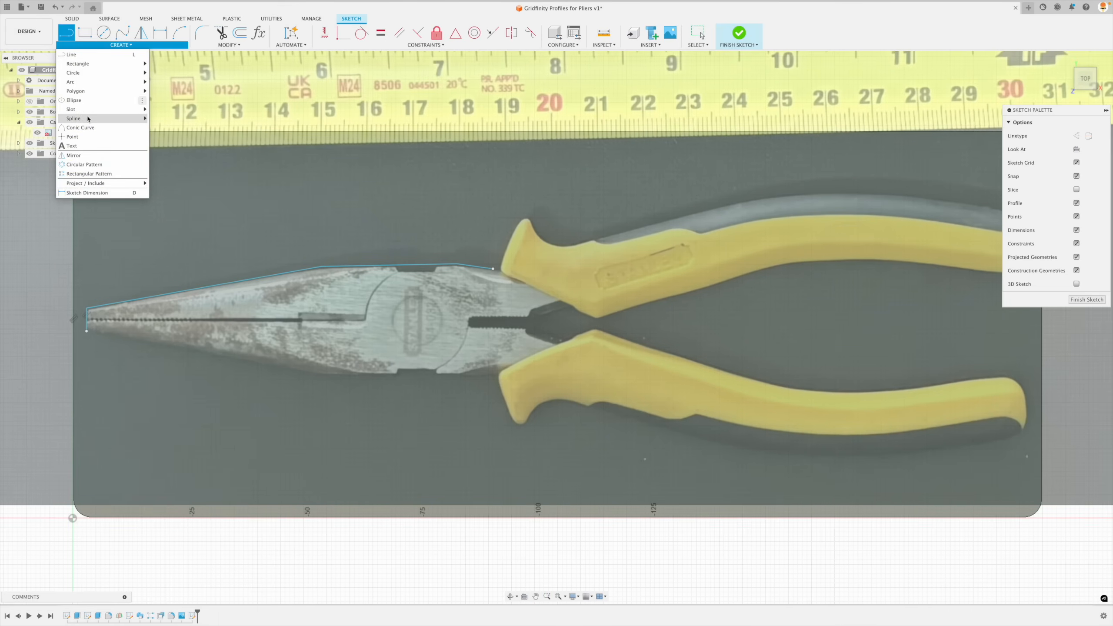
pyautogui.moveTo(136, 118)
pyautogui.click(175, 118)
pyautogui.press('super')
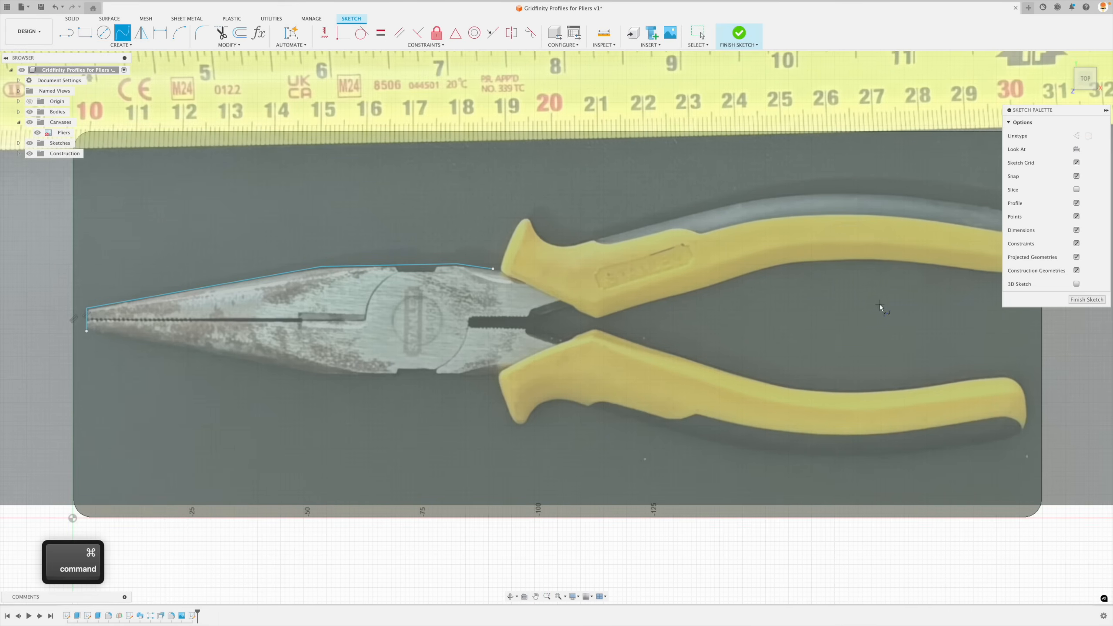
pyautogui.moveTo(763, 322)
pyautogui.mouseDown(button='middle')
pyautogui.moveTo(785, 318)
pyautogui.moveTo(723, 377)
pyautogui.mouseUp(button='middle')
pyautogui.scroll(-1, 664, 475)
pyautogui.scroll(3, 487, 335)
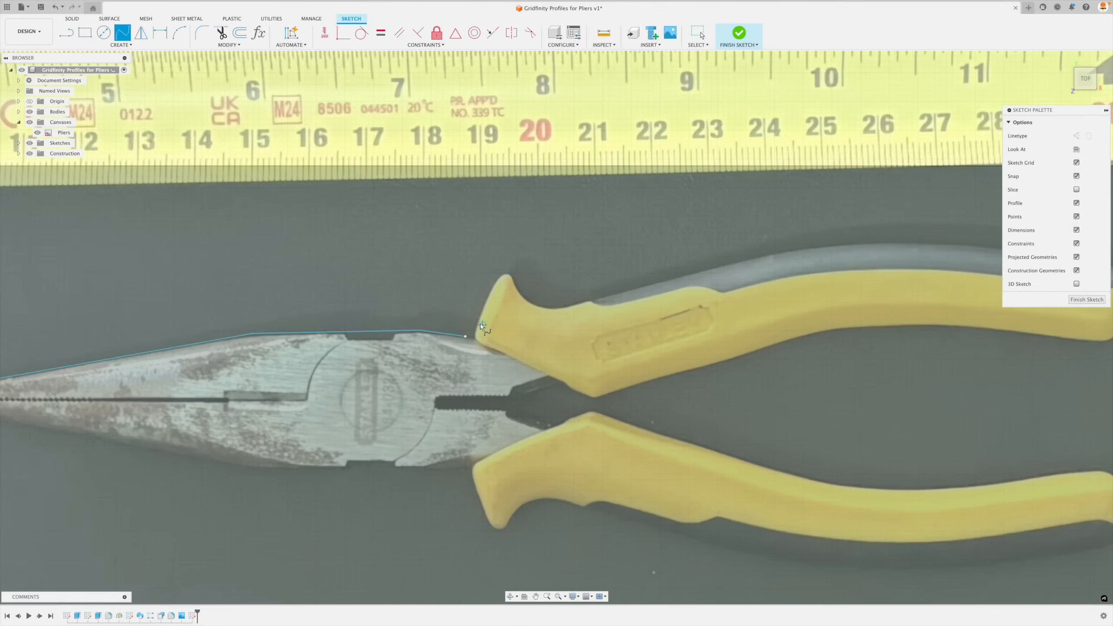
pyautogui.click(466, 338)
pyautogui.scroll(1, 494, 285)
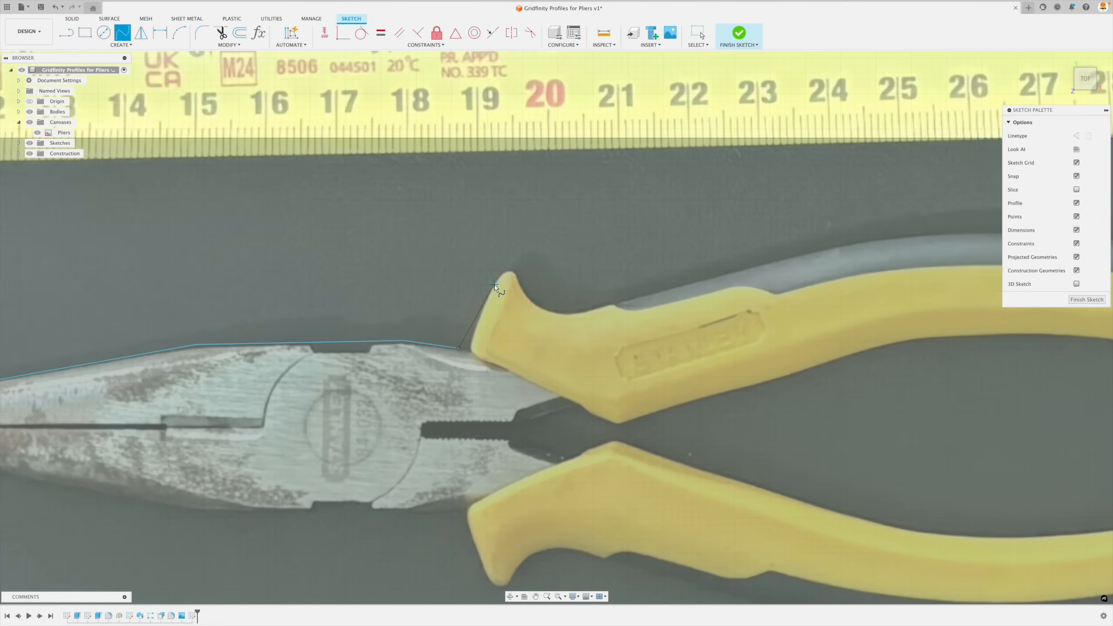
pyautogui.click(494, 285)
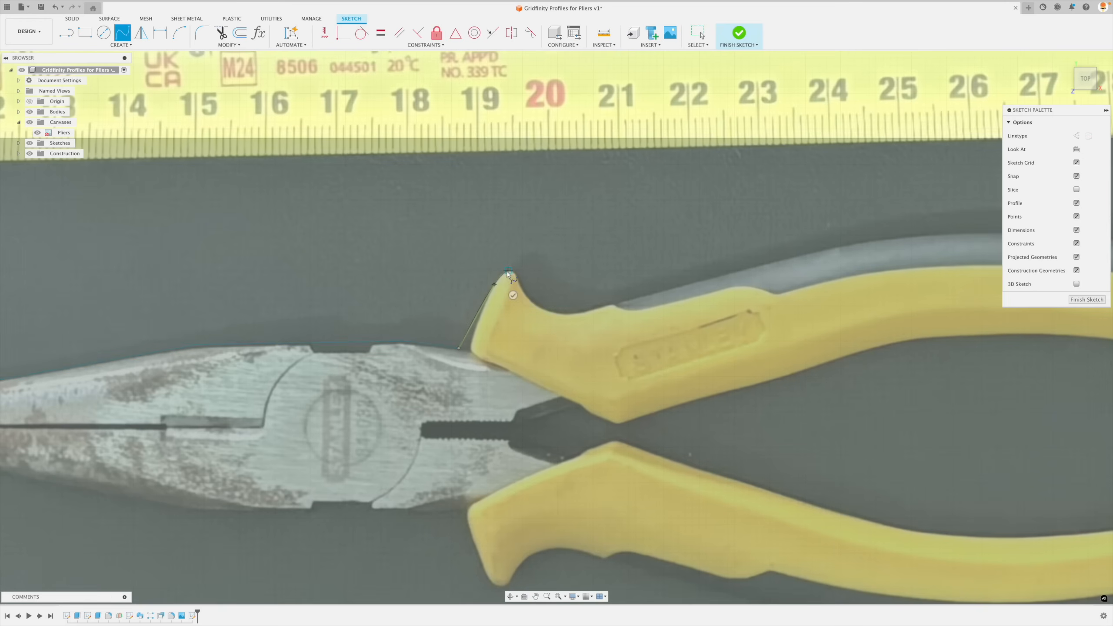
pyautogui.keyDown('super'); pyautogui.click(508, 271); pyautogui.keyUp('super')
pyautogui.keyDown('super'); pyautogui.click(522, 285); pyautogui.keyUp('super')
pyautogui.keyDown('super'); pyautogui.click(558, 314); pyautogui.keyUp('super')
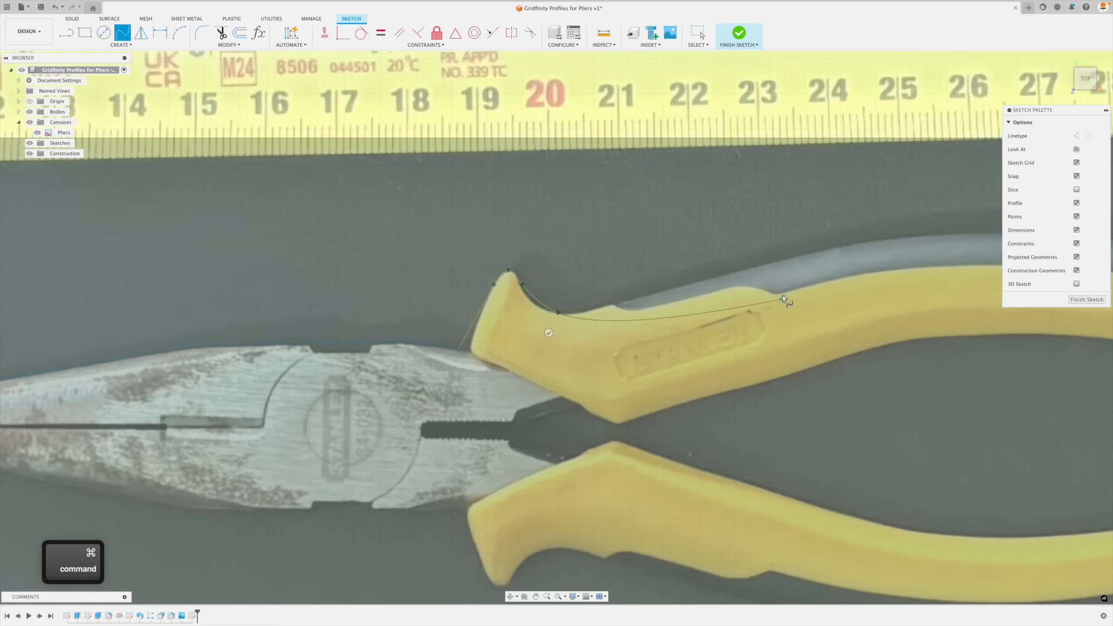
# - Continue the spline along the upper handle's outer edge, place its last points around the handle's rounded end, and finish the curve
pyautogui.scroll(-3, 782, 299)
pyautogui.click(849, 258)
pyautogui.scroll(-3, 662, 228)
pyautogui.scroll(3, 971, 267)
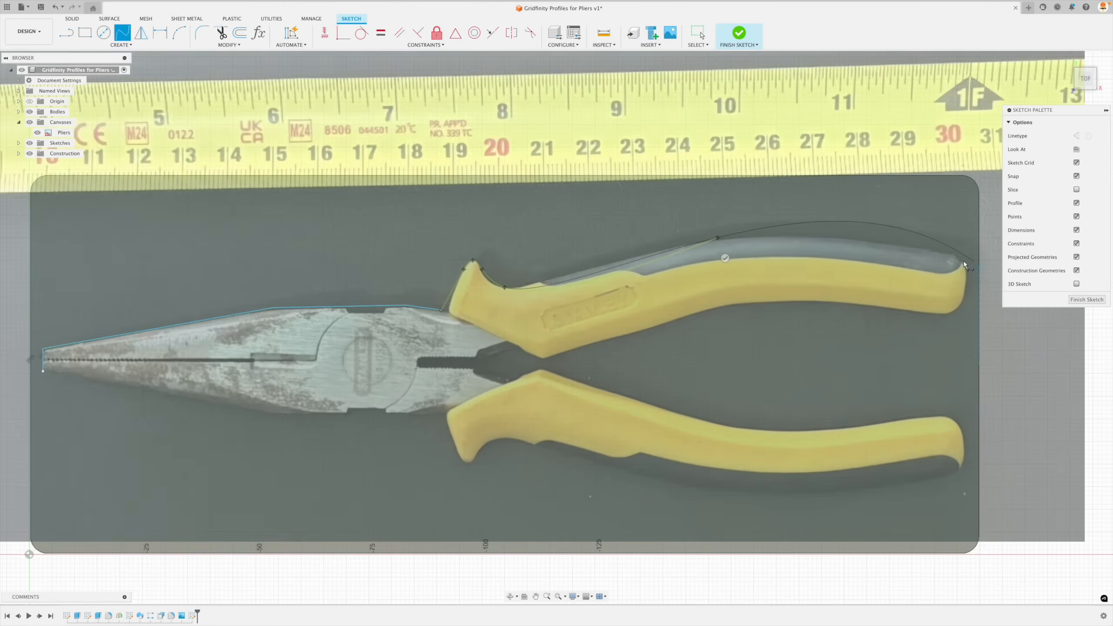
pyautogui.scroll(2, 963, 262)
pyautogui.click(955, 250)
pyautogui.click(969, 273)
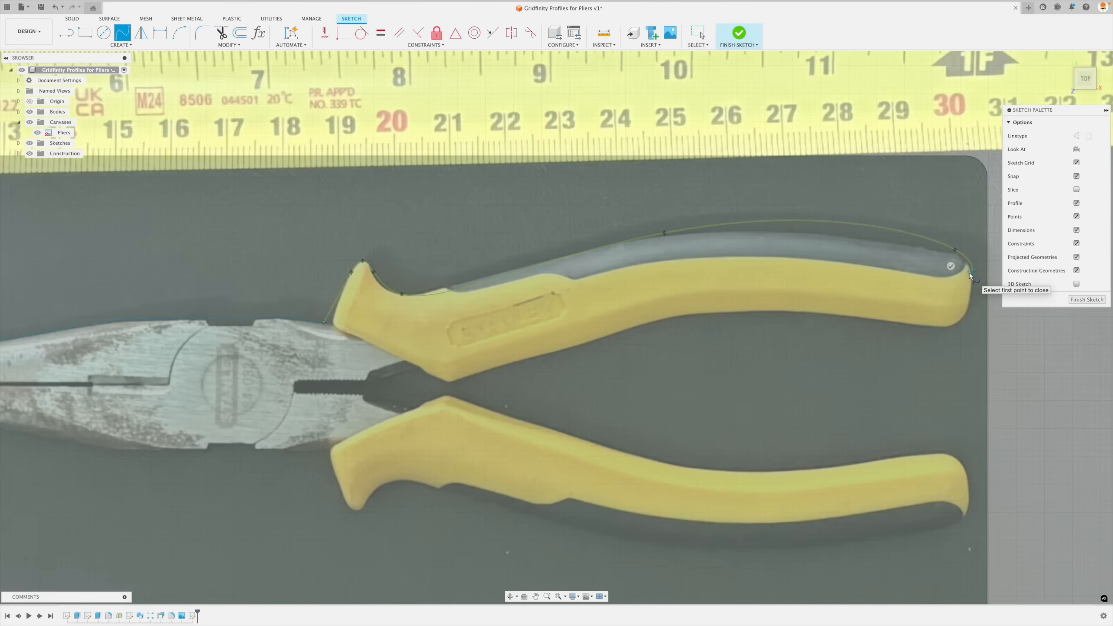
pyautogui.click(952, 266)
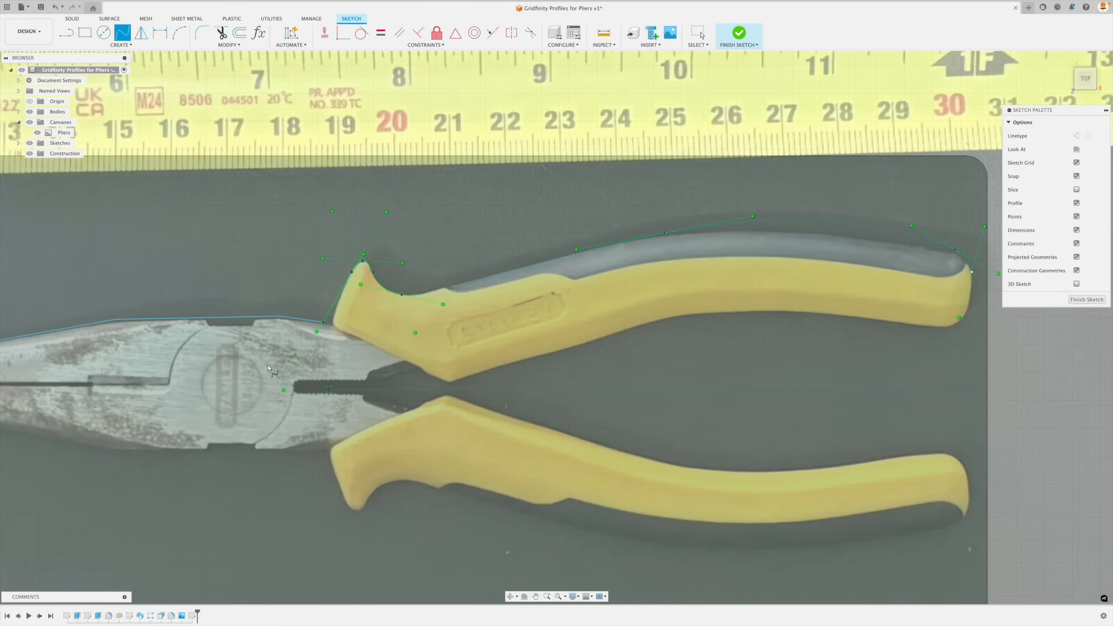
pyautogui.scroll(3, 270, 331)
pyautogui.press('Escape')
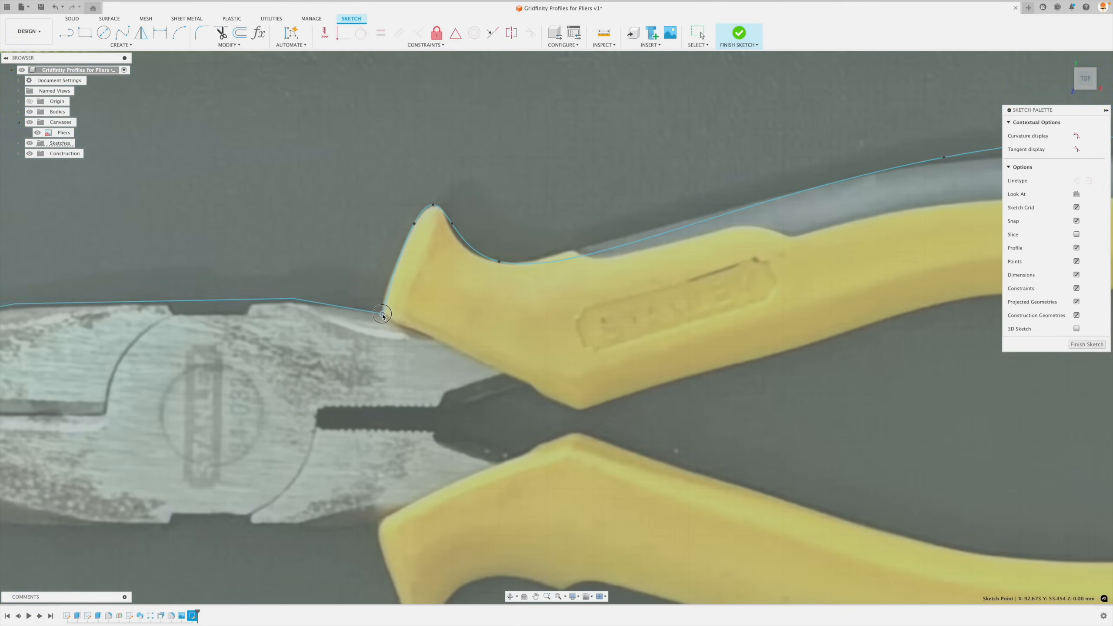
# - Fit the spline to the upper handle's guard by repositioning its start point, lengthening the tip's tangent handle, and adjusting the fit point behind the tip
pyautogui.click(408, 304)
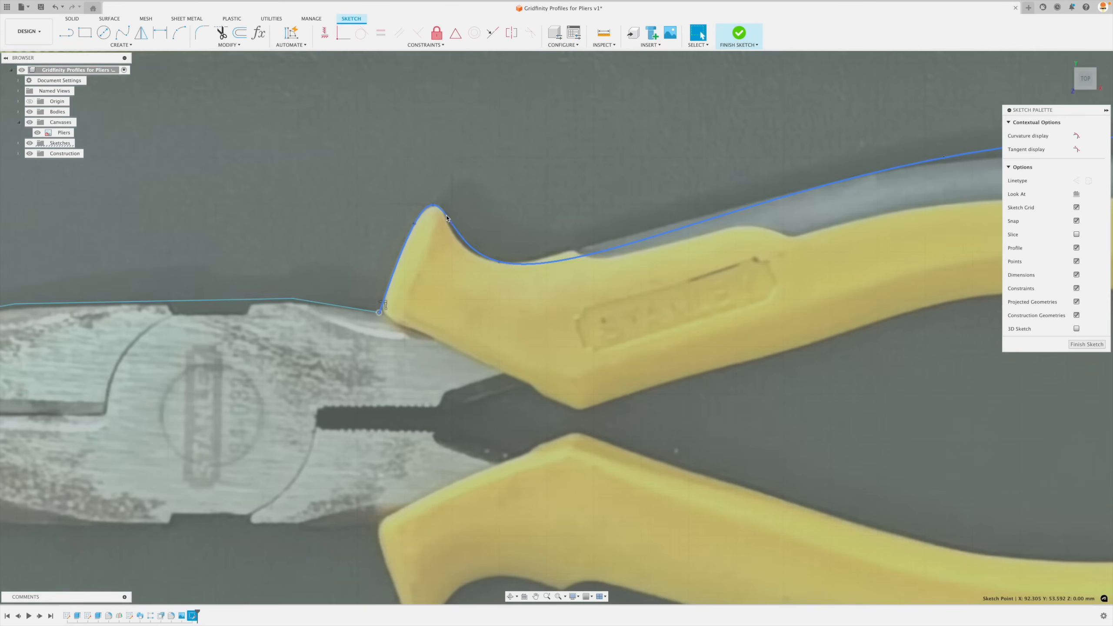
pyautogui.click(447, 216)
pyautogui.scroll(5, 446, 191)
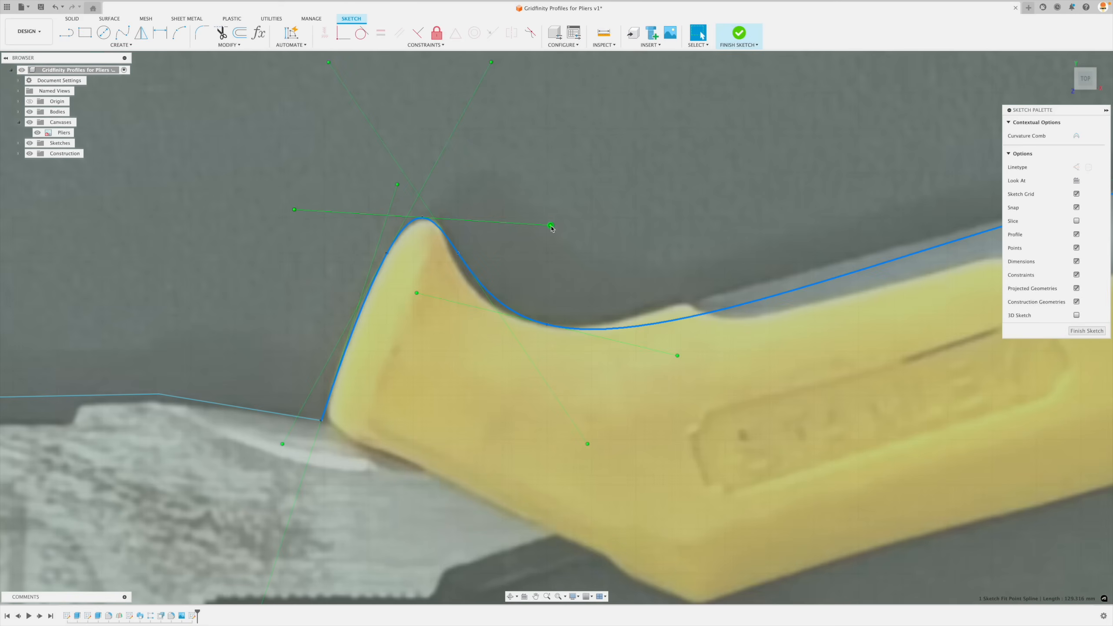
pyautogui.moveTo(551, 226)
pyautogui.mouseDown()
pyautogui.moveTo(522, 226)
pyautogui.moveTo(579, 249)
pyautogui.moveTo(579, 301)
pyautogui.moveTo(590, 251)
pyautogui.moveTo(547, 132)
pyautogui.moveTo(565, 177)
pyautogui.moveTo(558, 264)
pyautogui.moveTo(561, 179)
pyautogui.moveTo(574, 209)
pyautogui.moveTo(566, 219)
pyautogui.moveTo(514, 216)
pyautogui.moveTo(625, 223)
pyautogui.moveTo(570, 221)
pyautogui.mouseUp()
pyautogui.click(458, 254)
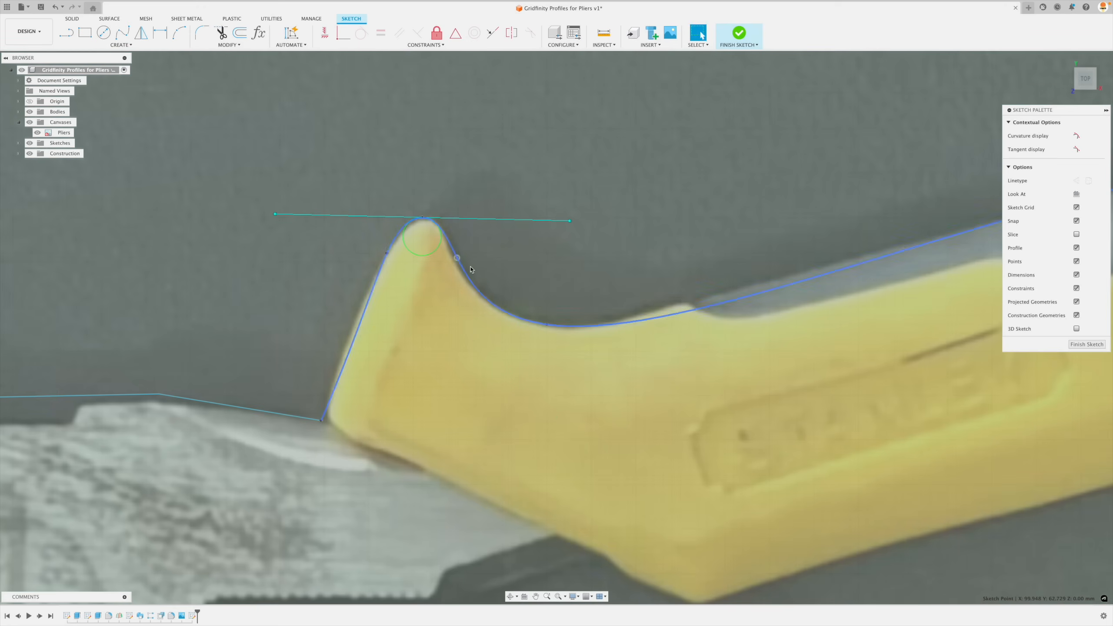
# - Adjust the fit point near the upper handle's rounded end and shorten its tangent handle so the spline follows the edge
pyautogui.scroll(-3, 408, 275)
pyautogui.scroll(-2, 388, 277)
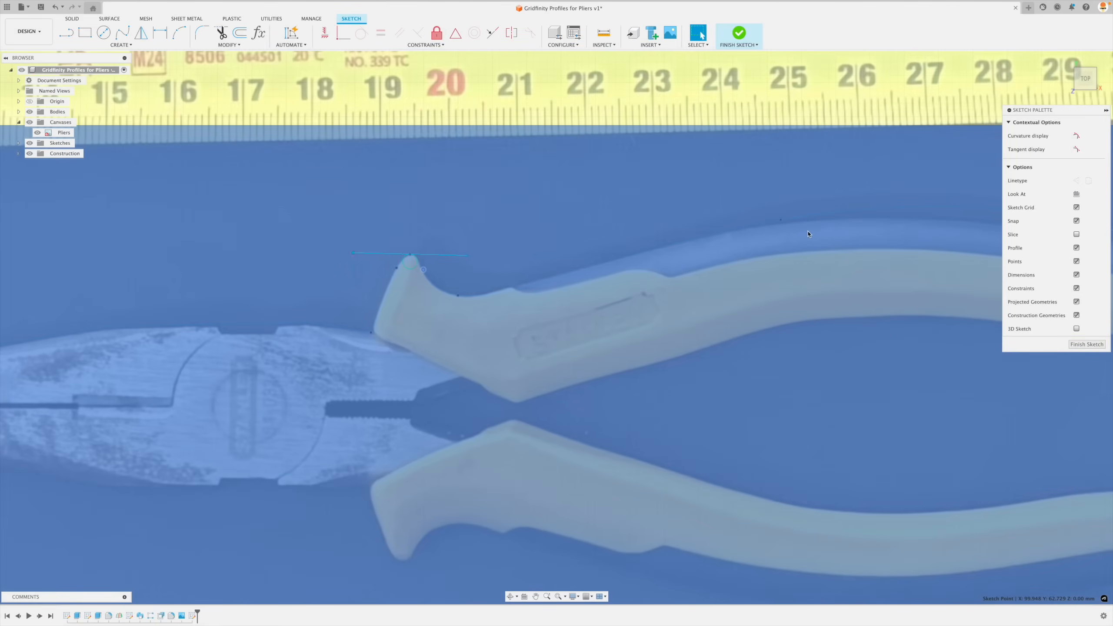
pyautogui.scroll(-4, 809, 234)
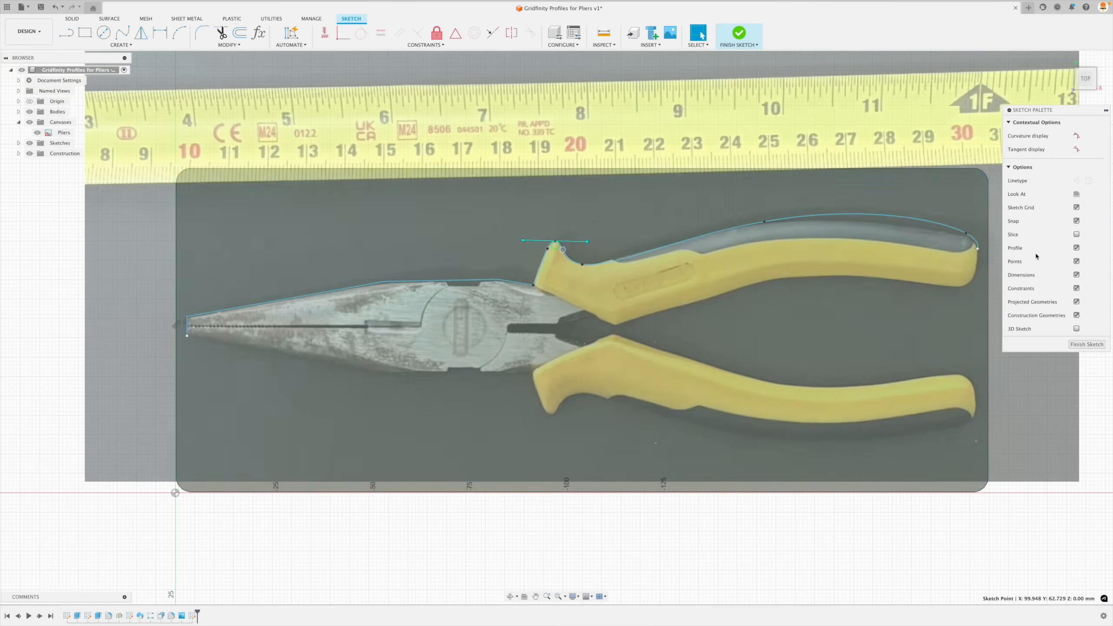
pyautogui.scroll(6, 969, 244)
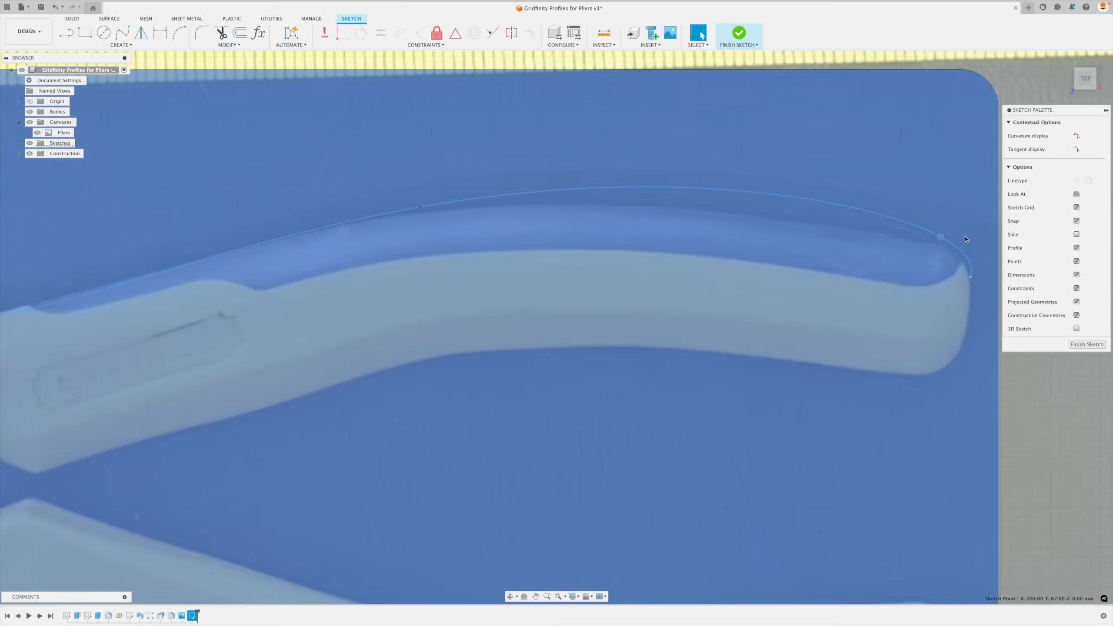
pyautogui.moveTo(862, 195); pyautogui.dragTo(943, 243)
# - Refine the spline along the upper handle by adjusting its middle fit point and tangent handle, and nudging the fit point in the dip behind the guard
pyautogui.scroll(-5, 685, 254)
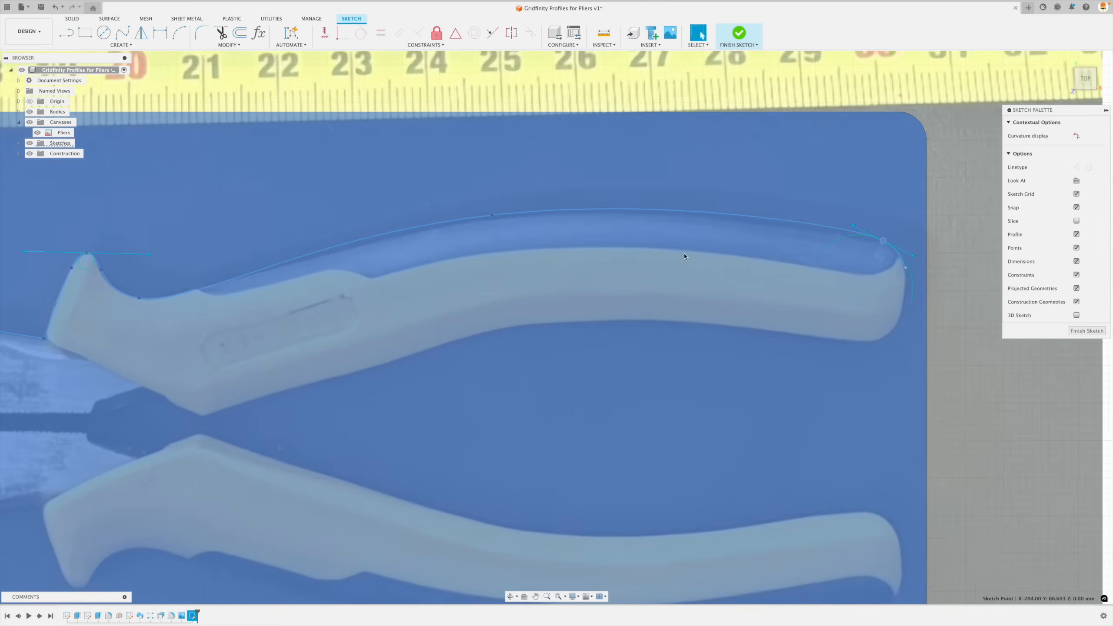
pyautogui.click(521, 225)
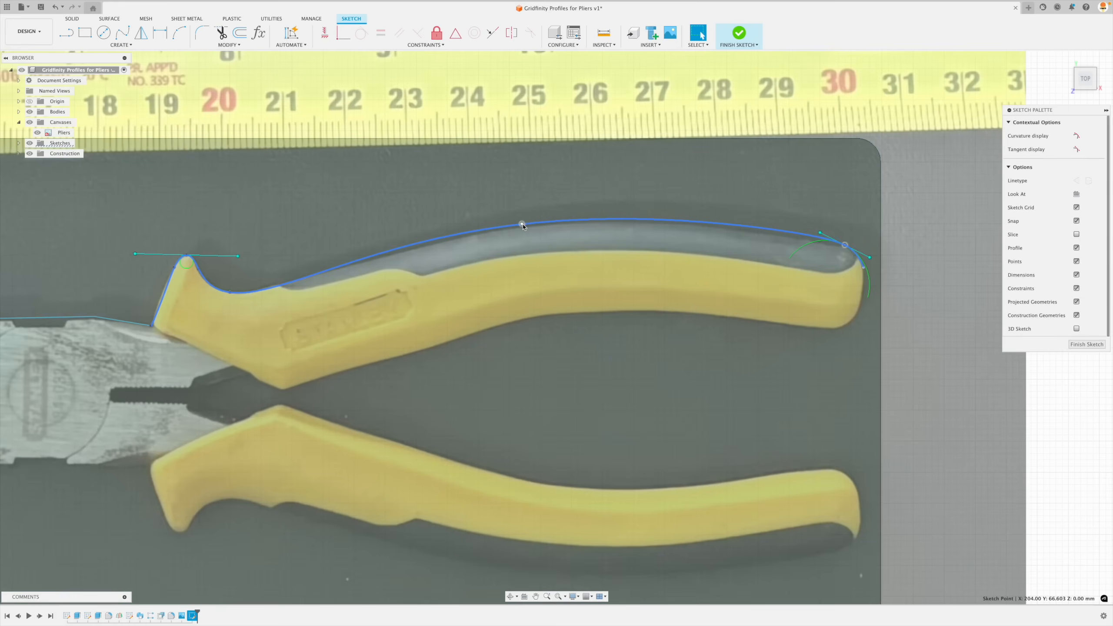
pyautogui.keyDown('super'); pyautogui.moveTo(521, 225); pyautogui.dragTo(523, 226); pyautogui.keyUp('super')
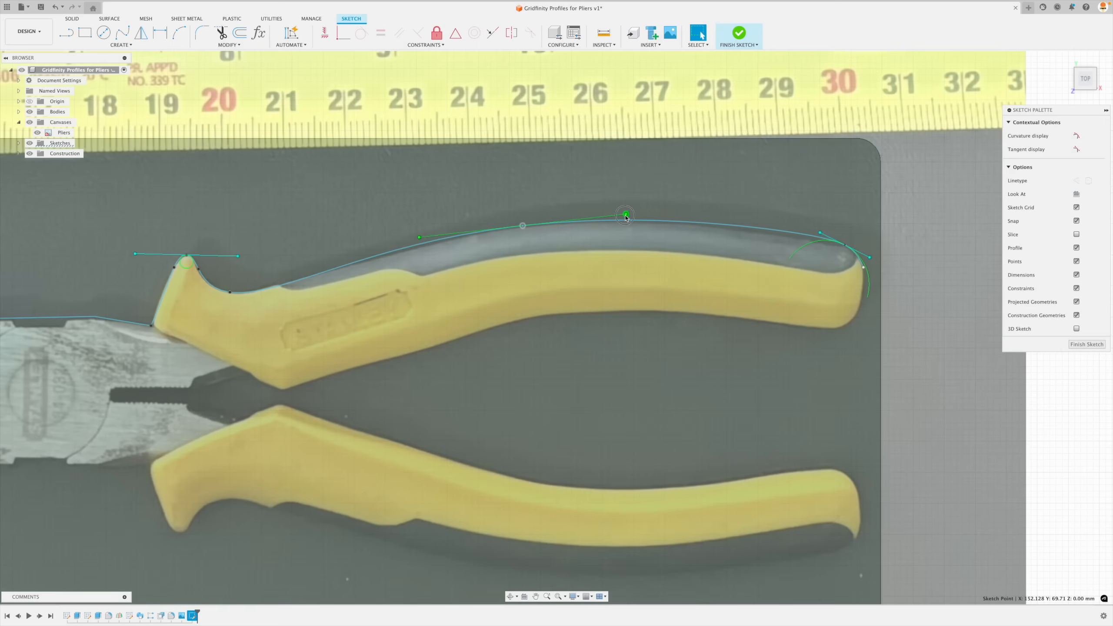
pyautogui.keyDown('super'); pyautogui.moveTo(626, 214); pyautogui.dragTo(639, 212); pyautogui.keyUp('super')
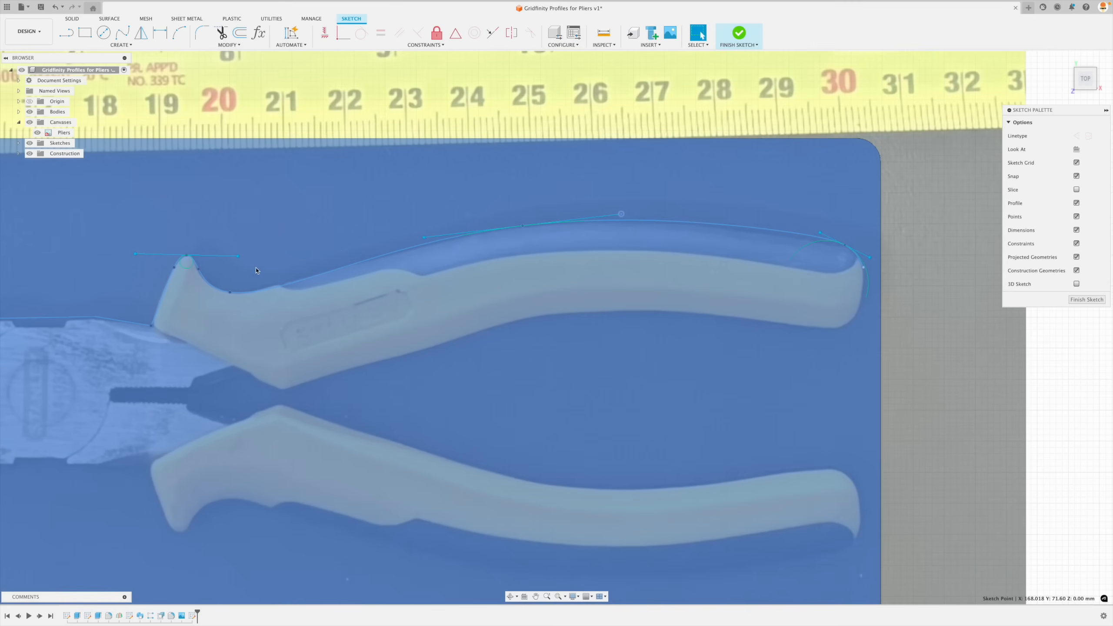
pyautogui.keyDown('super'); pyautogui.click(230, 293); pyautogui.keyUp('super')
pyautogui.moveTo(230, 294); pyautogui.dragTo(228, 293)
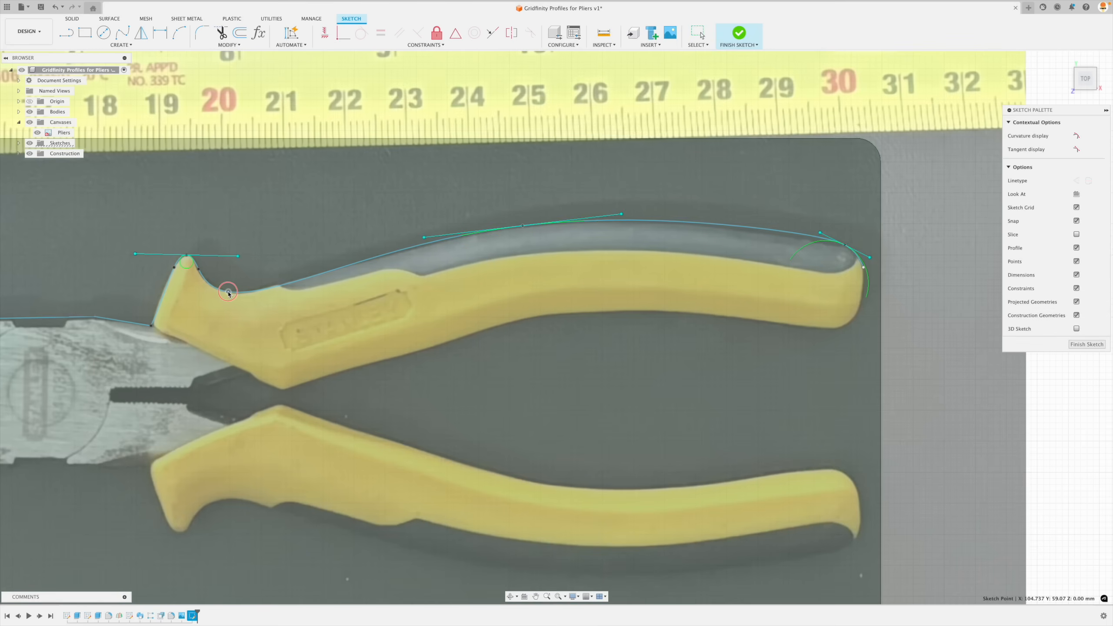
# - Constrain the end tangent handle of the upper handle's spline to vertical and shift the spline's end point slightly down the rounded end
pyautogui.scroll(-4, 372, 217)
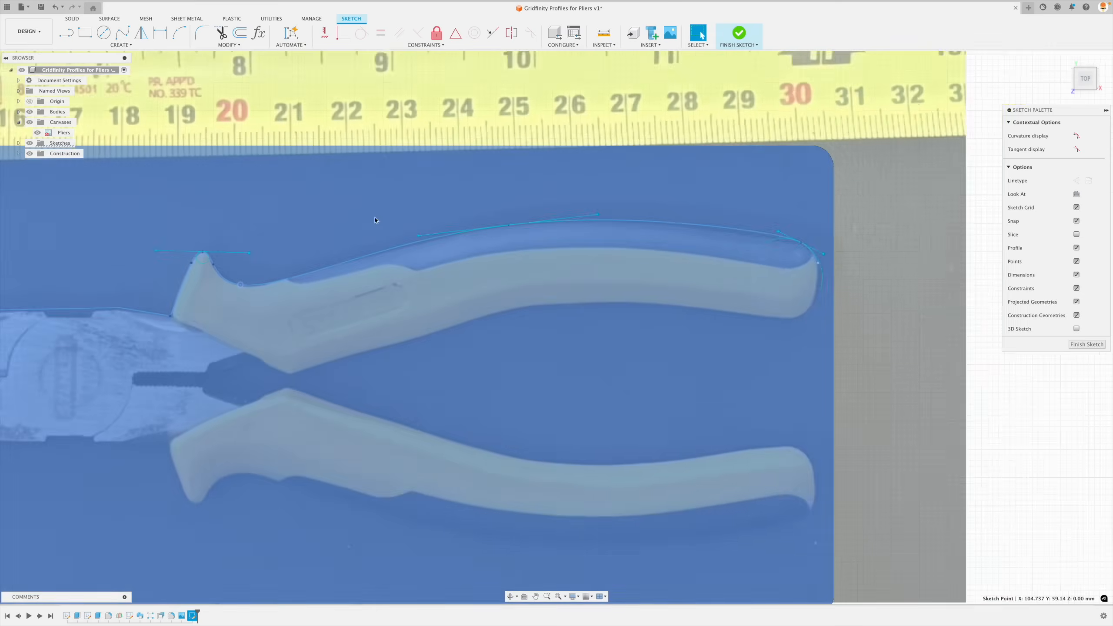
pyautogui.scroll(6, 827, 318)
pyautogui.scroll(4, 671, 202)
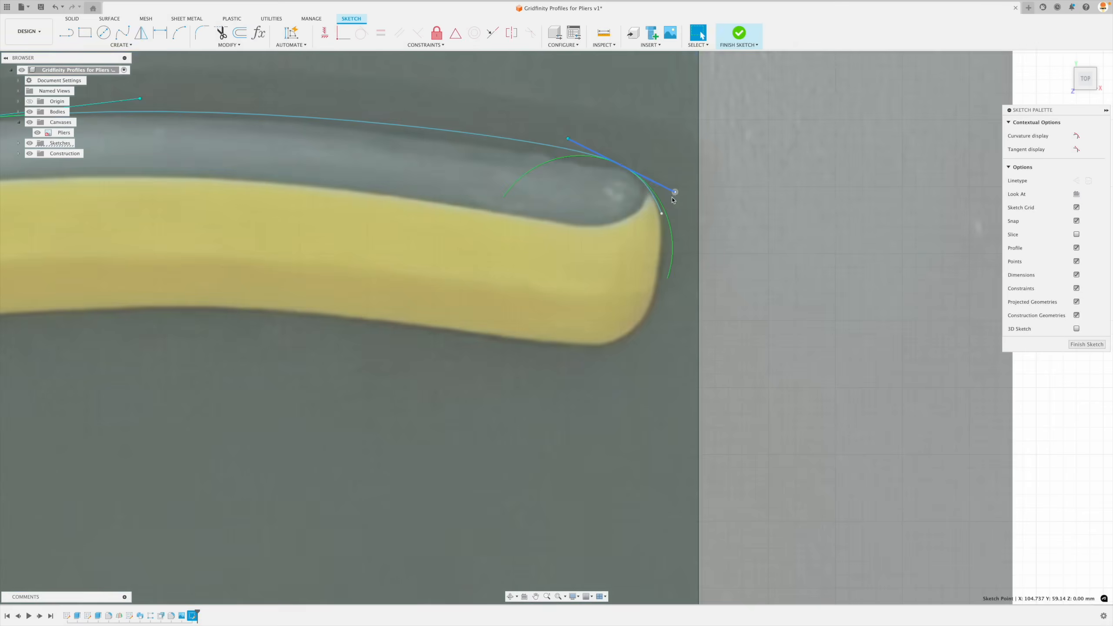
pyautogui.click(661, 210)
pyautogui.scroll(-3, 672, 153)
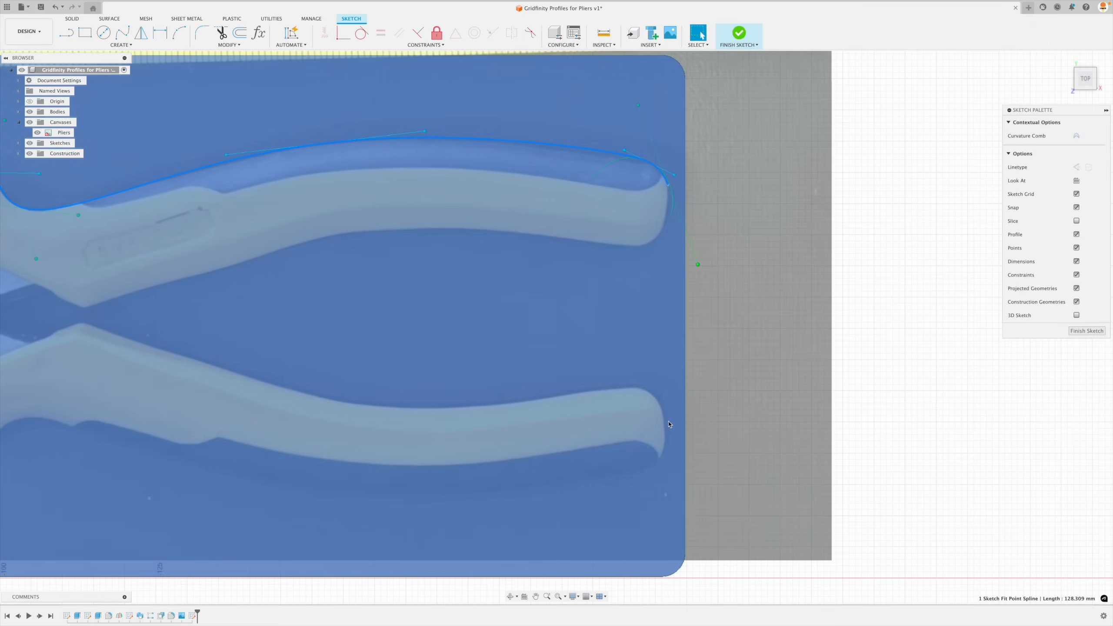
pyautogui.scroll(-3, 669, 425)
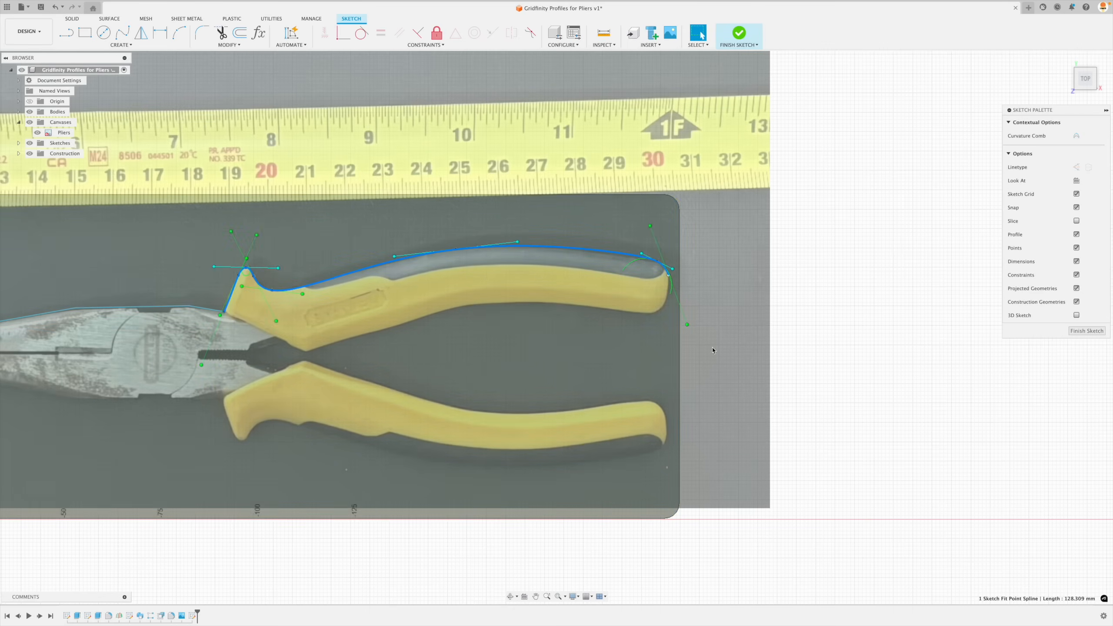
pyautogui.scroll(3, 704, 315)
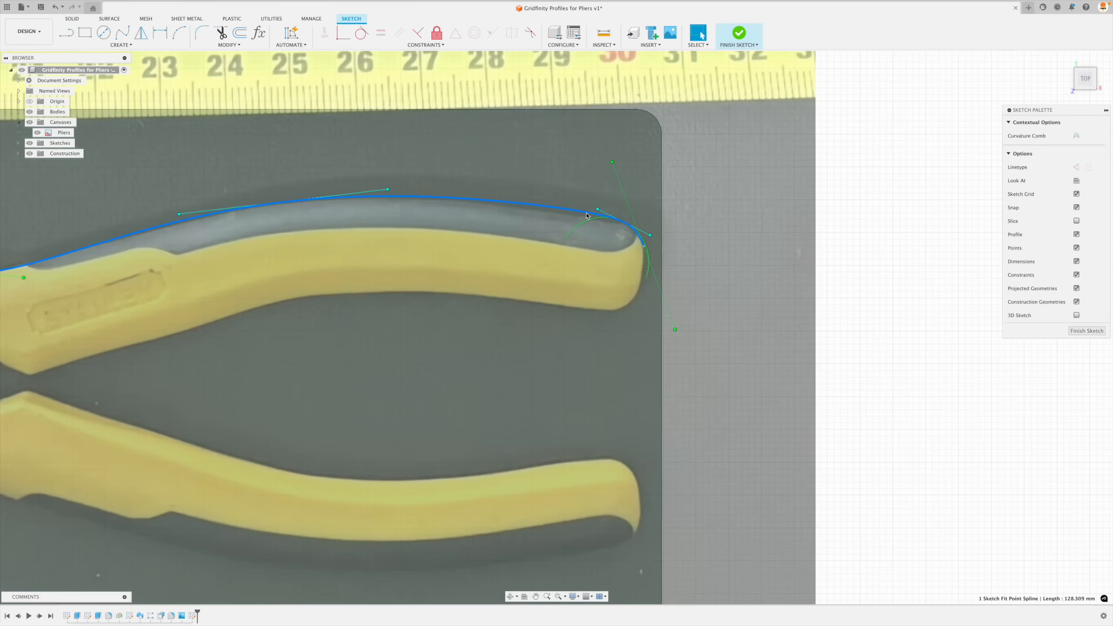
pyautogui.click(629, 208)
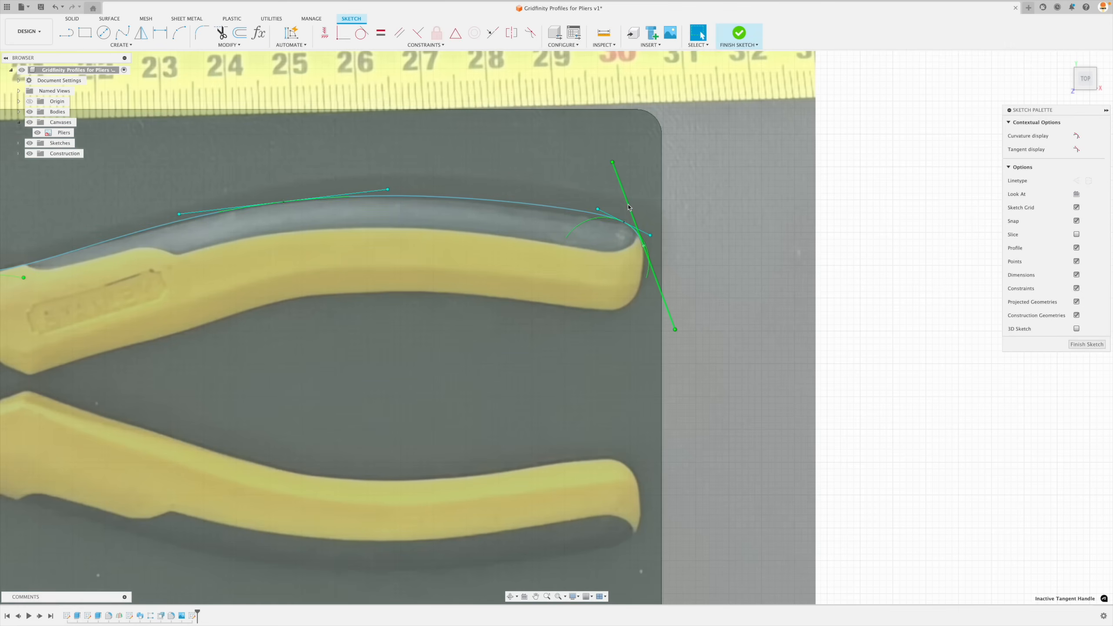
pyautogui.click(324, 33)
pyautogui.scroll(5, 643, 247)
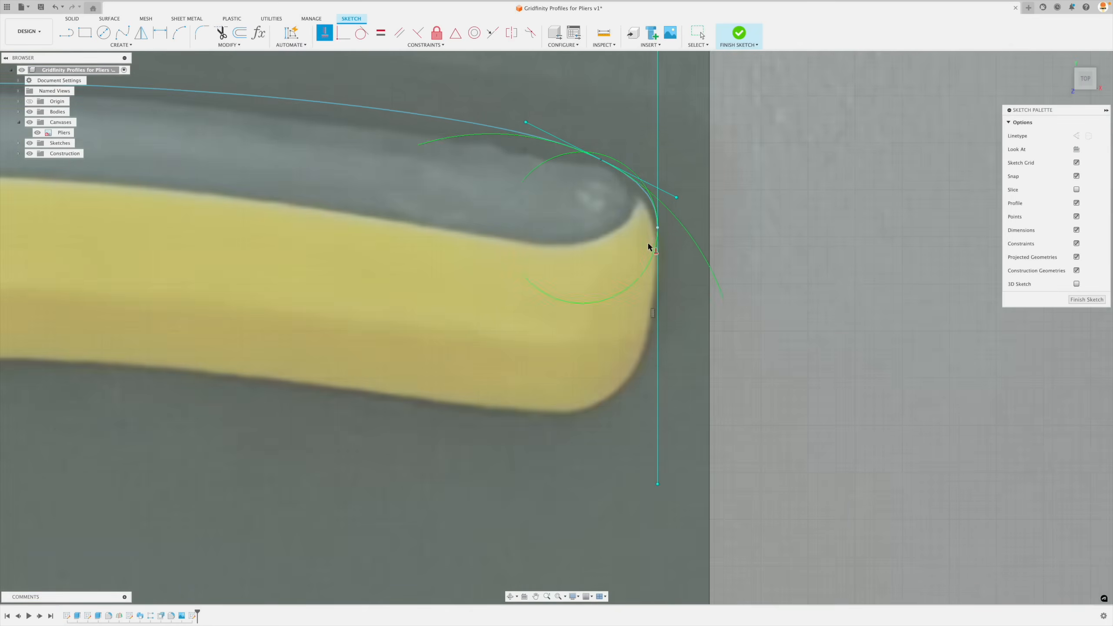
pyautogui.press('Escape')
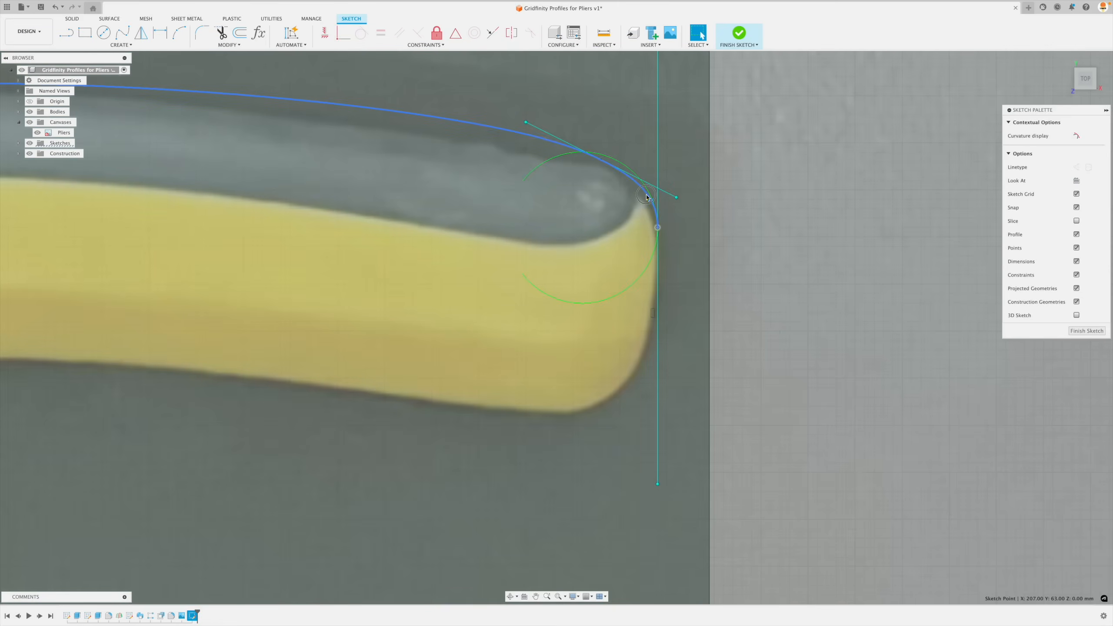
pyautogui.moveTo(658, 228); pyautogui.dragTo(659, 238)
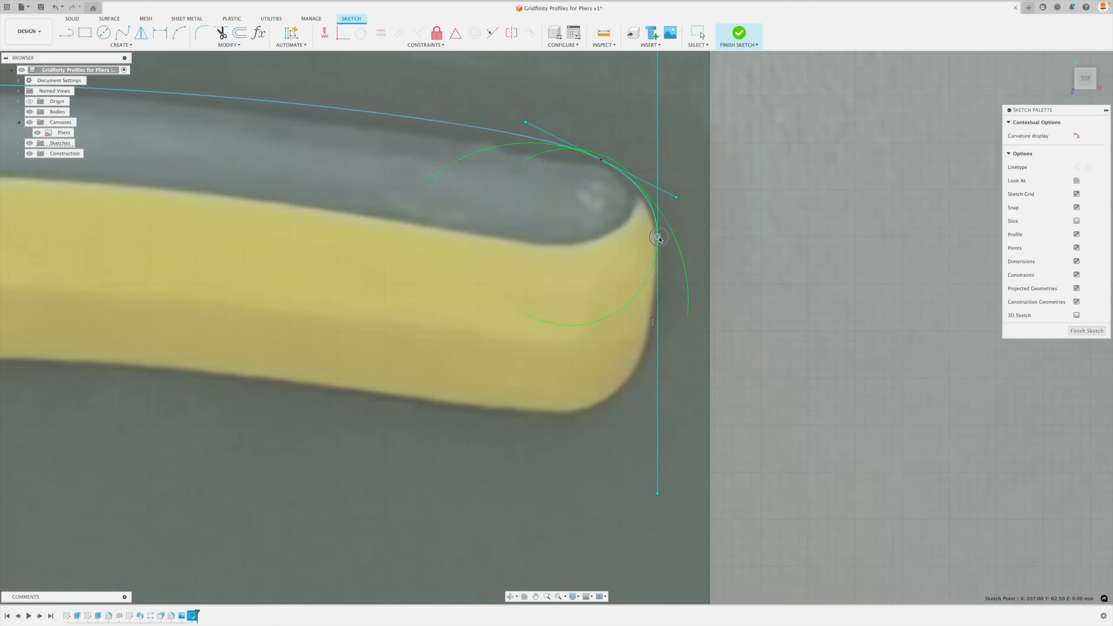
pyautogui.scroll(-5, 662, 237)
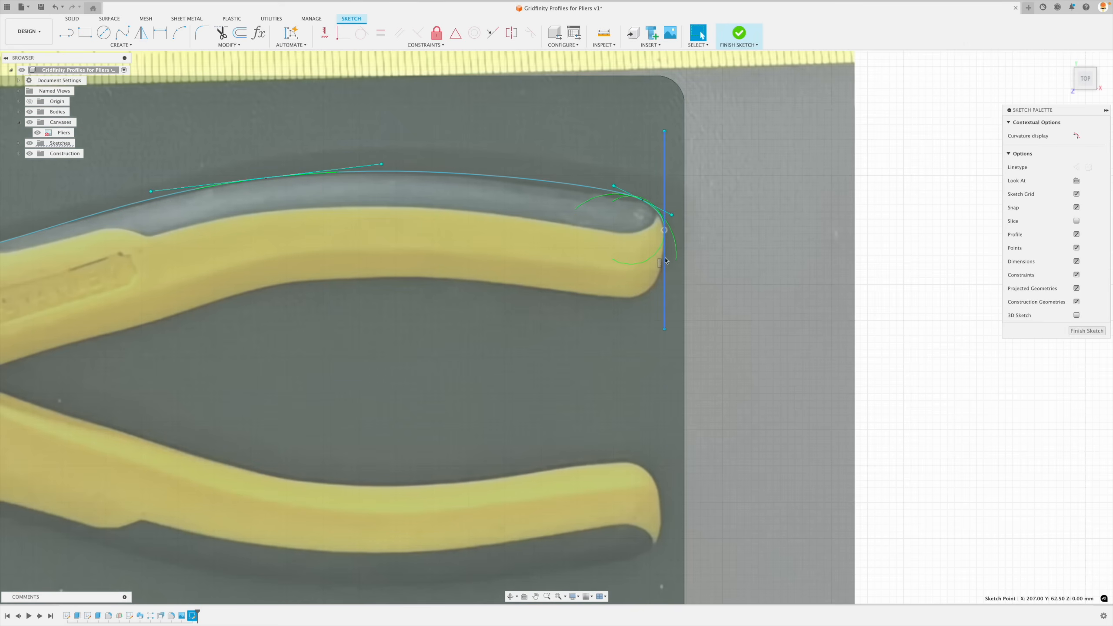
# - Draw a line about 40 mm long from the upper spline's end point down to the lower handle's rounded end
pyautogui.press('l')
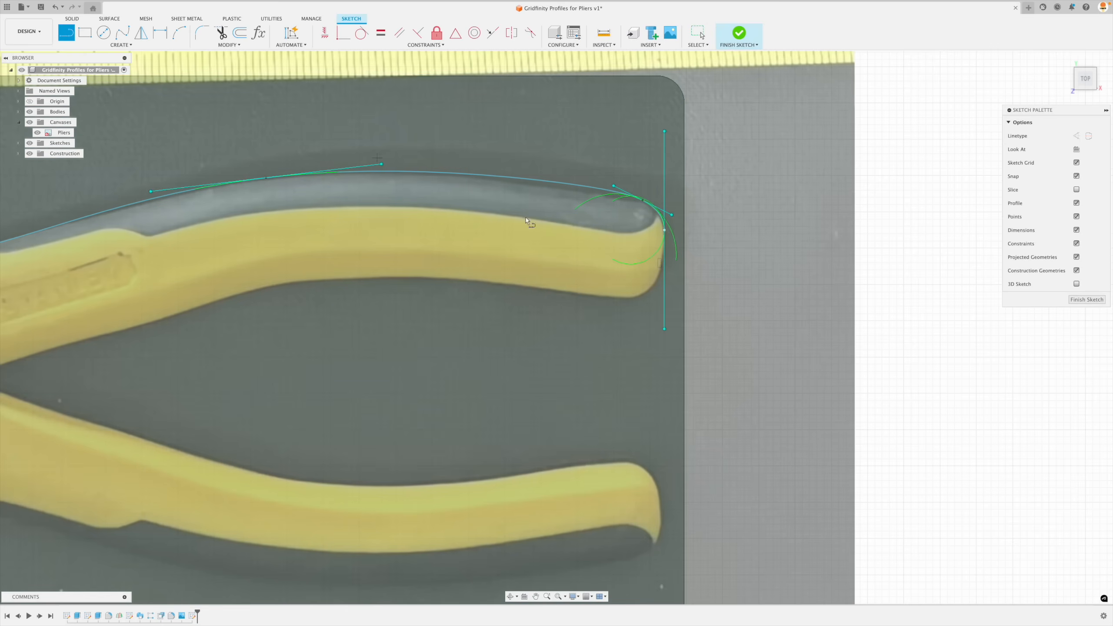
pyautogui.click(665, 231)
pyautogui.scroll(-4, 673, 500)
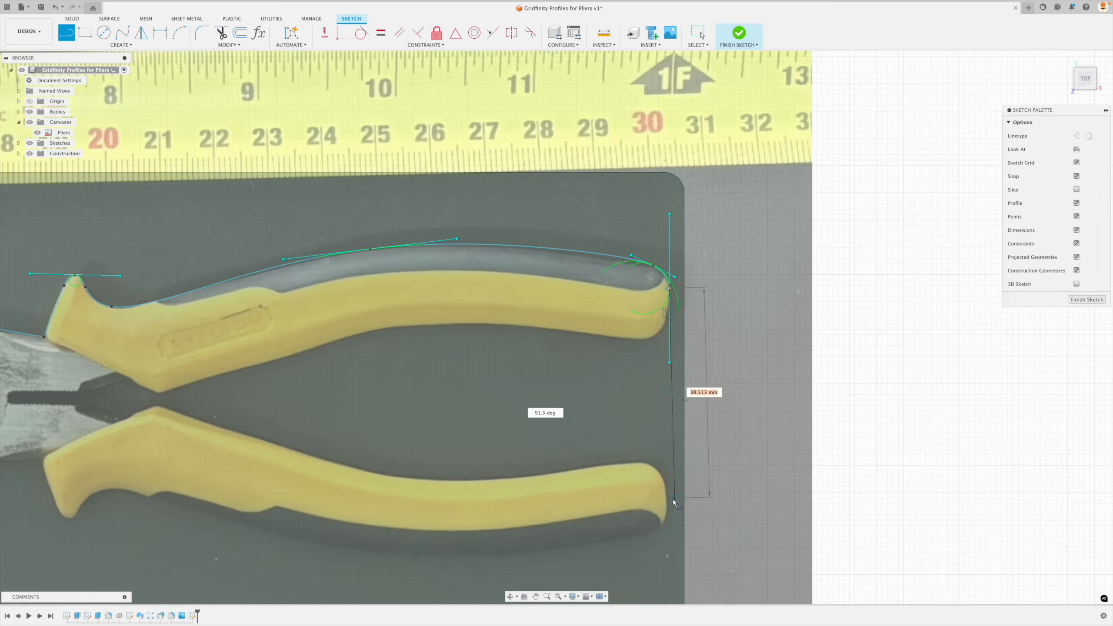
pyautogui.scroll(4, 671, 511)
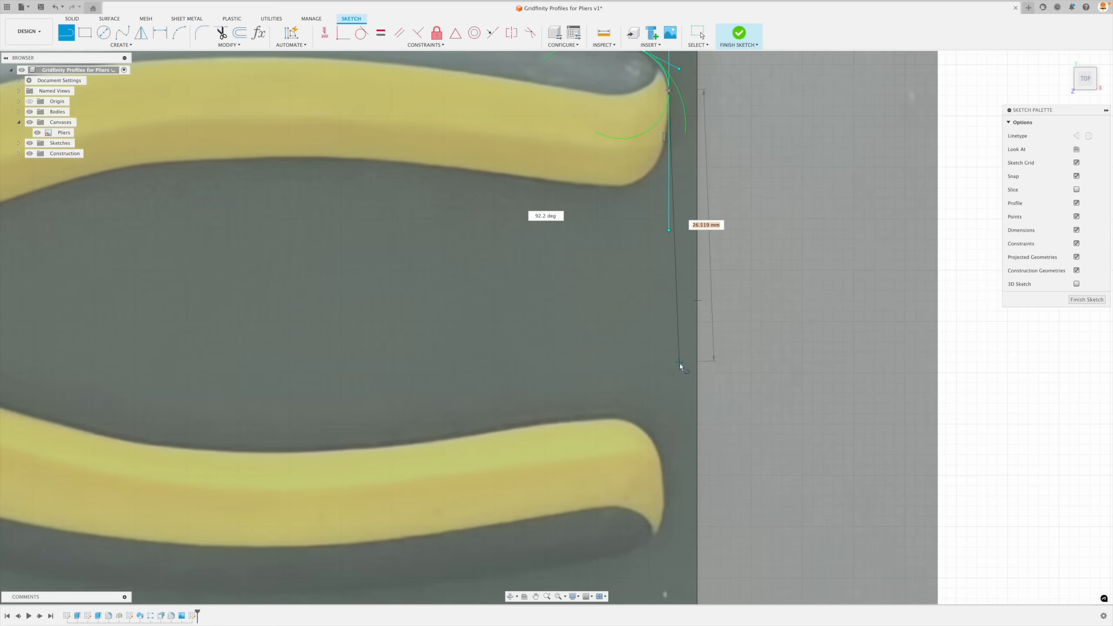
pyautogui.keyDown('super'); pyautogui.click(664, 503); pyautogui.keyUp('super')
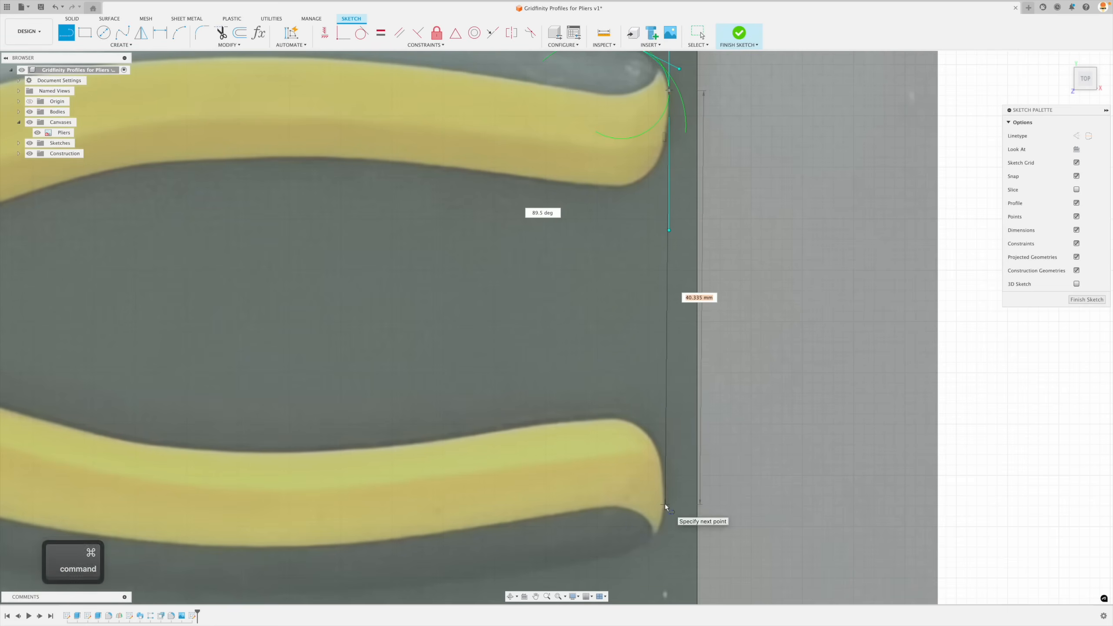
pyautogui.scroll(-3, 674, 384)
pyautogui.press('Escape')
# - Apply a vertical constraint to the line joining the two handle ends
pyautogui.scroll(3, 674, 385)
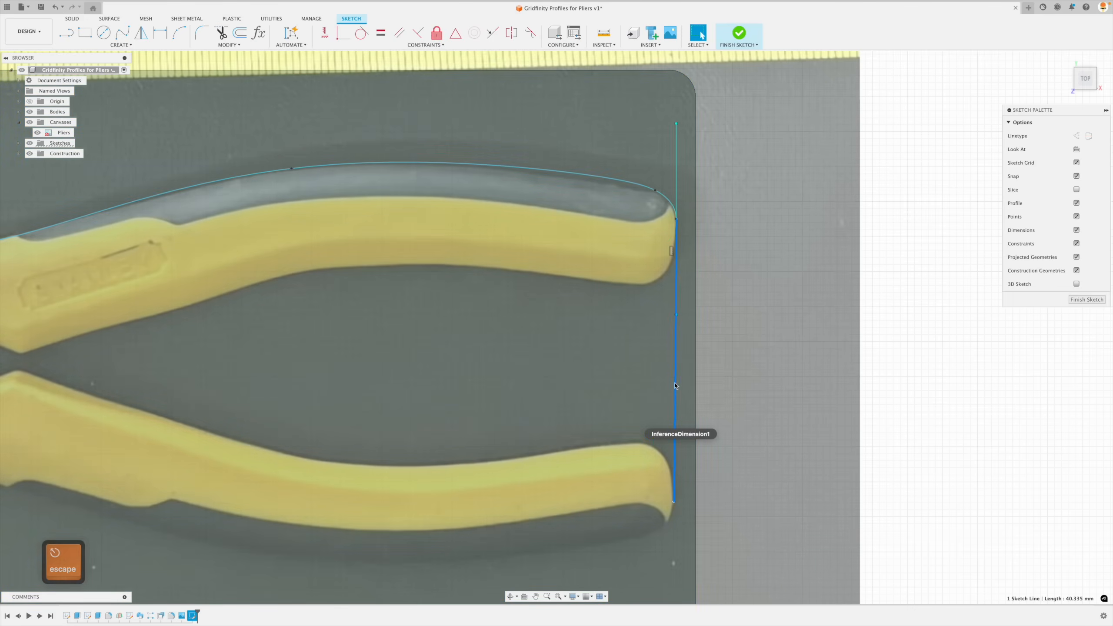
pyautogui.click(675, 384)
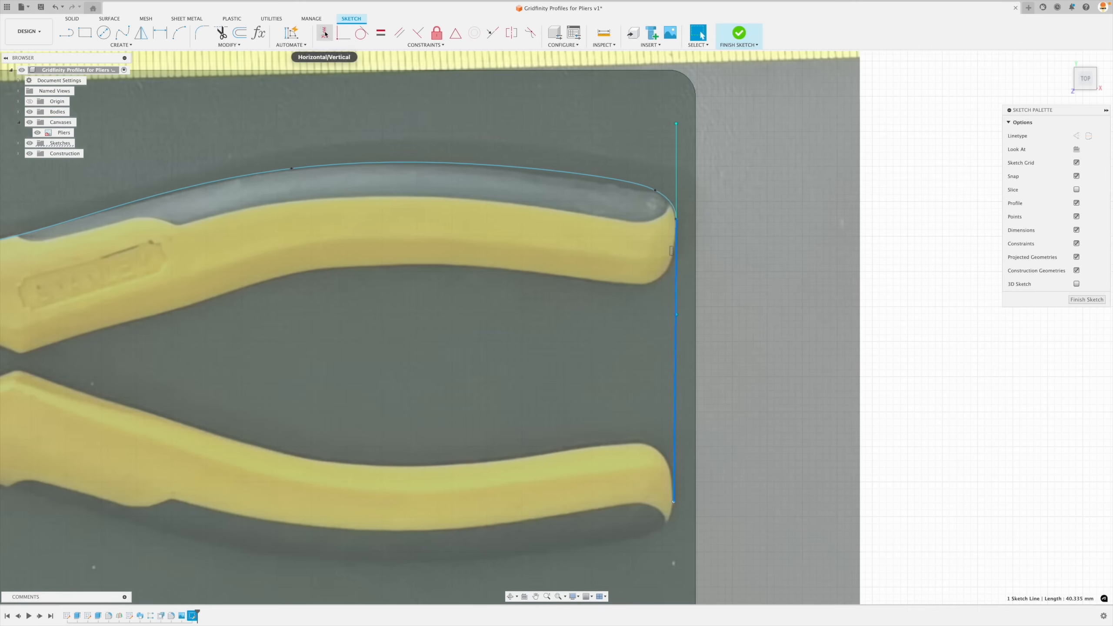
pyautogui.click(324, 32)
pyautogui.scroll(2, 656, 507)
pyautogui.scroll(2, 655, 507)
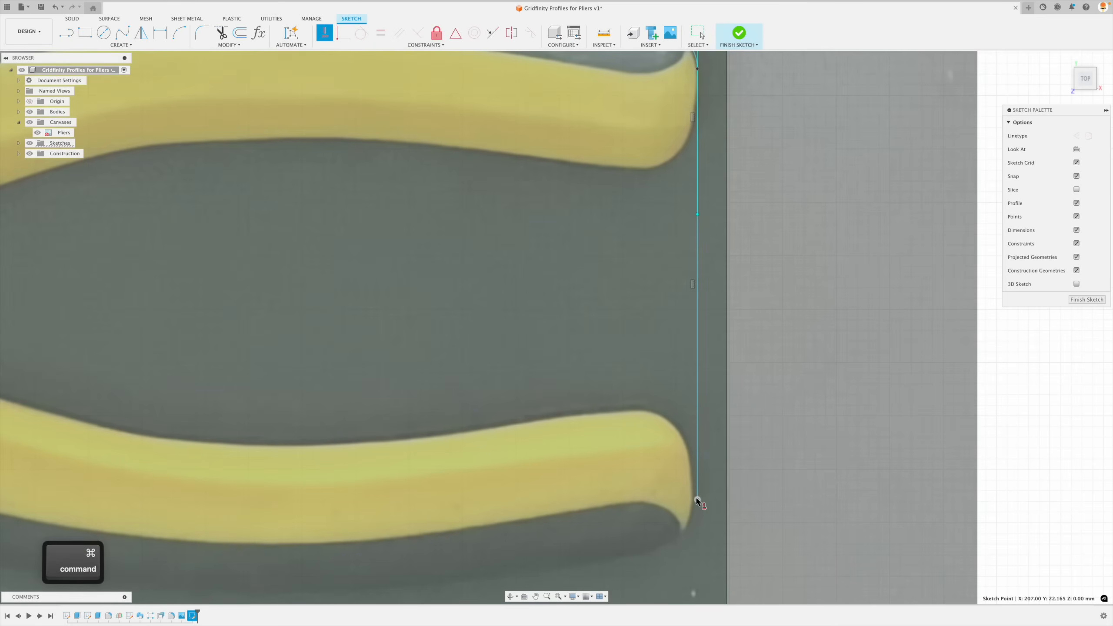
pyautogui.press('Escape')
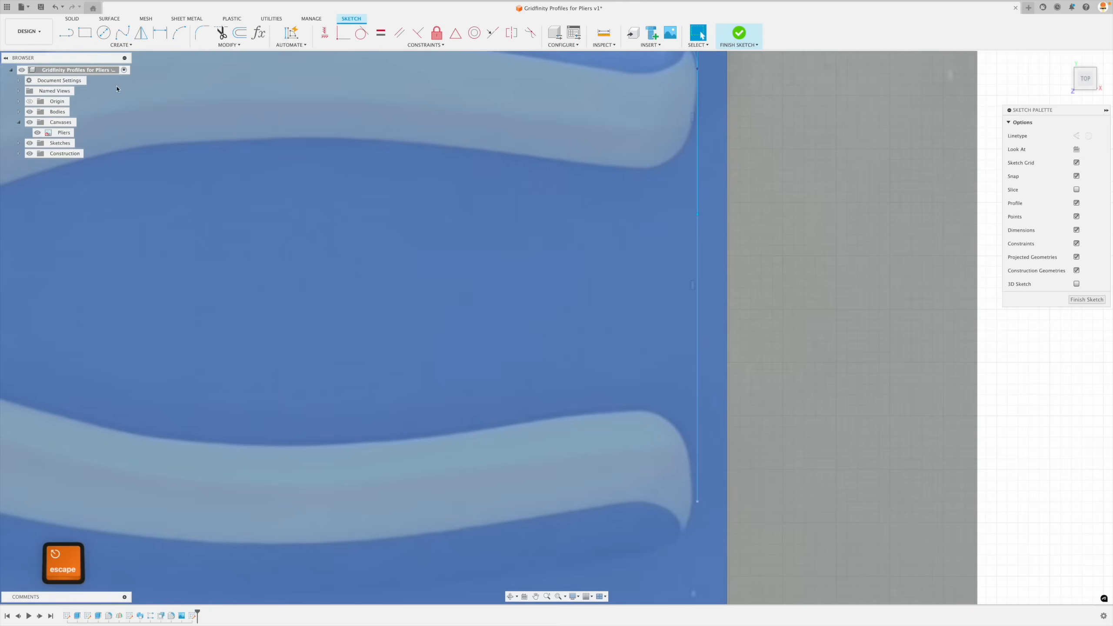
# - Start a fit point spline at the vertical line's lower end and place points along the lower handle's outer edge
pyautogui.click(121, 44)
pyautogui.moveTo(95, 120)
pyautogui.click(189, 120)
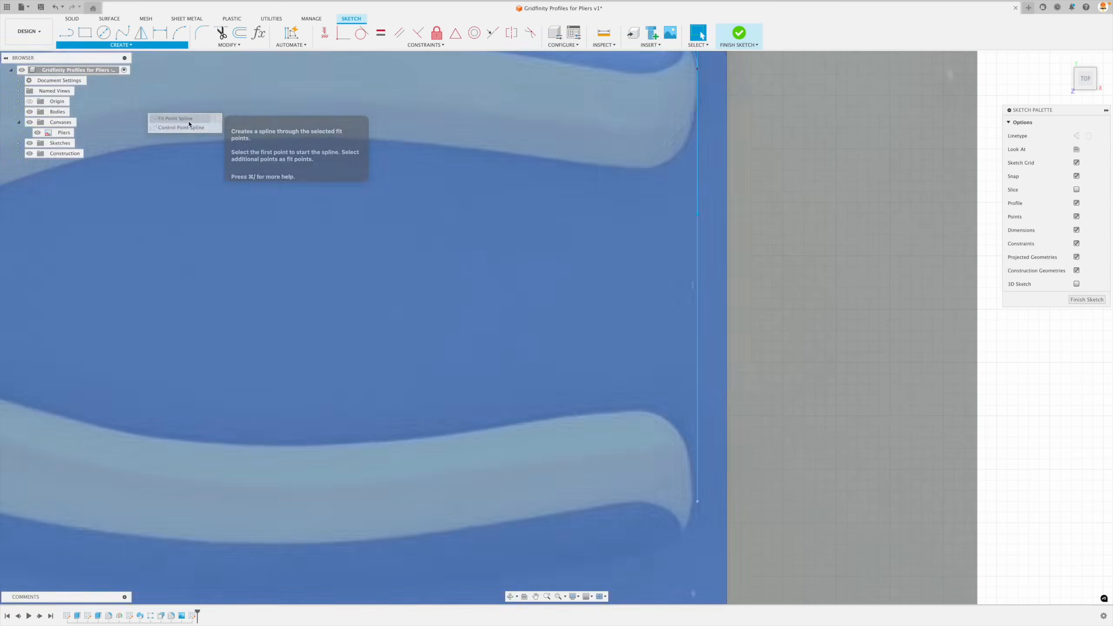
pyautogui.scroll(-5, 773, 197)
pyautogui.click(730, 369)
pyautogui.click(712, 394)
pyautogui.keyDown('super'); pyautogui.click(356, 412); pyautogui.keyUp('super')
# - Continue the spline through the dip and around the lower handle's guard tip to its front corner, and finish the curve
pyautogui.keyDown('super'); pyautogui.click(114, 348); pyautogui.keyUp('super')
pyautogui.keyDown('super'); pyautogui.click(78, 364); pyautogui.keyUp('super')
pyautogui.keyDown('super'); pyautogui.click(67, 380); pyautogui.keyUp('super')
pyautogui.keyDown('super'); pyautogui.click(55, 371); pyautogui.keyUp('super')
pyautogui.keyDown('super'); pyautogui.click(37, 318); pyautogui.keyUp('super')
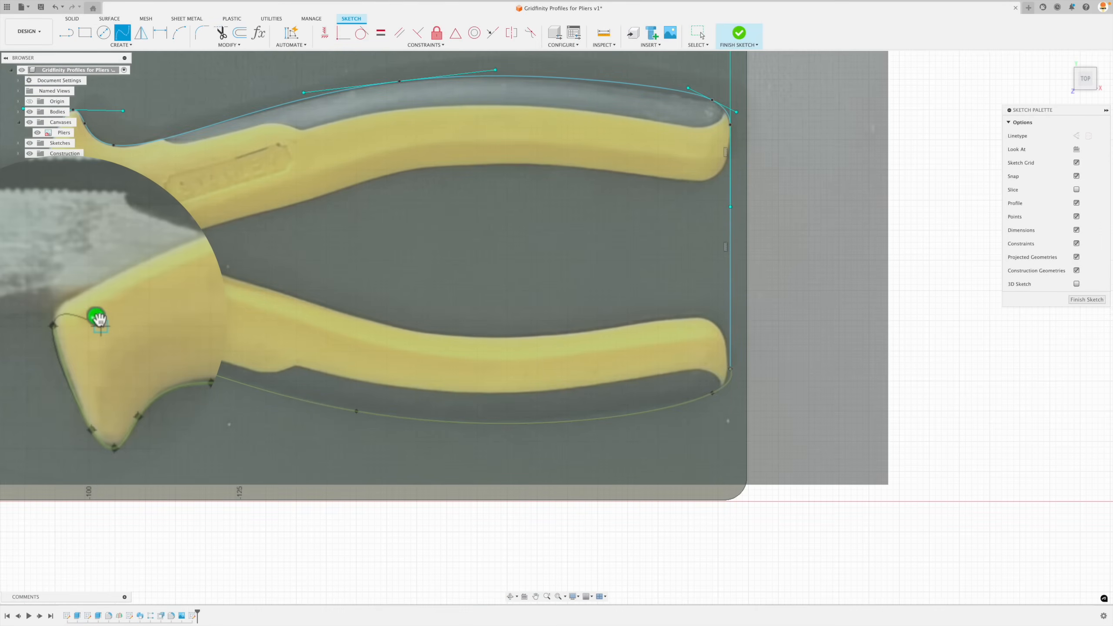
pyautogui.click(99, 319)
pyautogui.scroll(5, 741, 386)
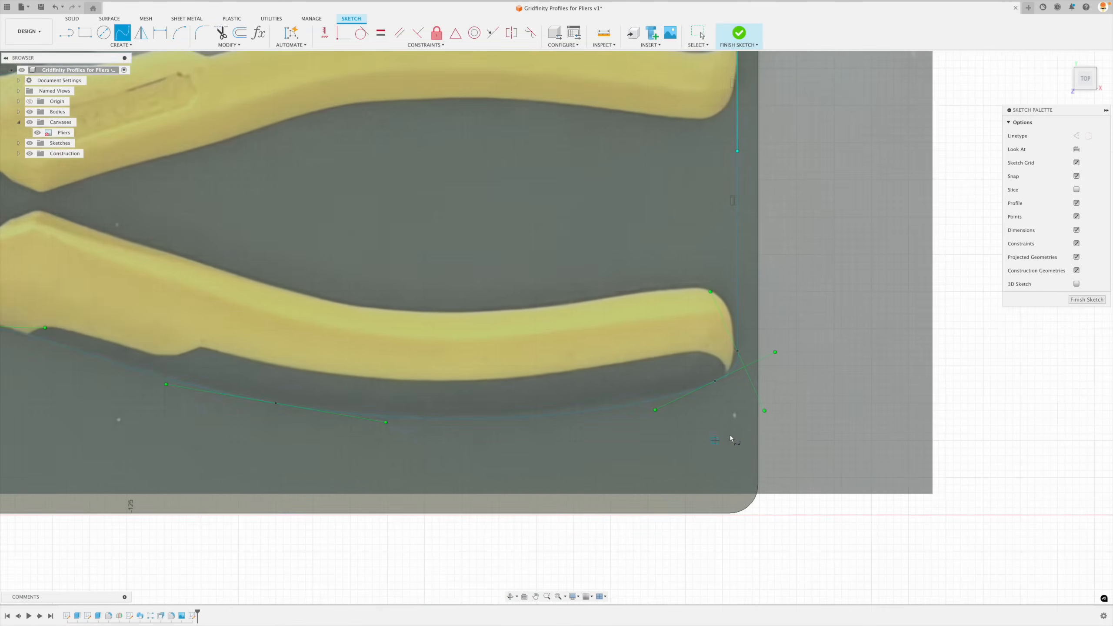
pyautogui.press('Escape')
# - Constrain the lower spline's start tangent handle to vertical and adjust the tangent handle of the fit point near the handle's rounded end
pyautogui.click(750, 373)
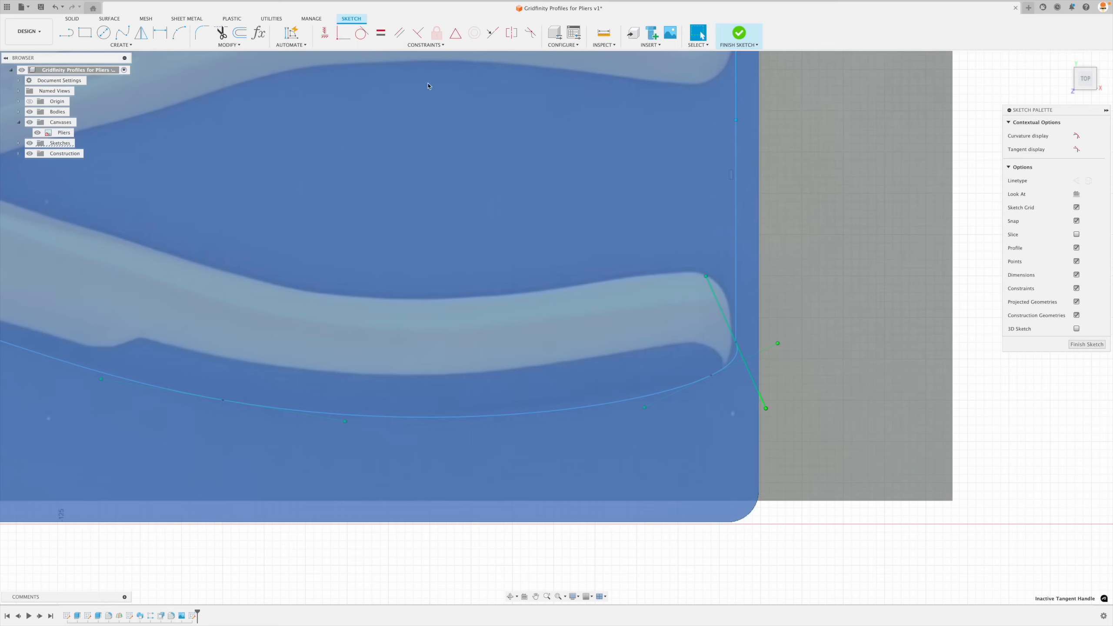
pyautogui.click(325, 33)
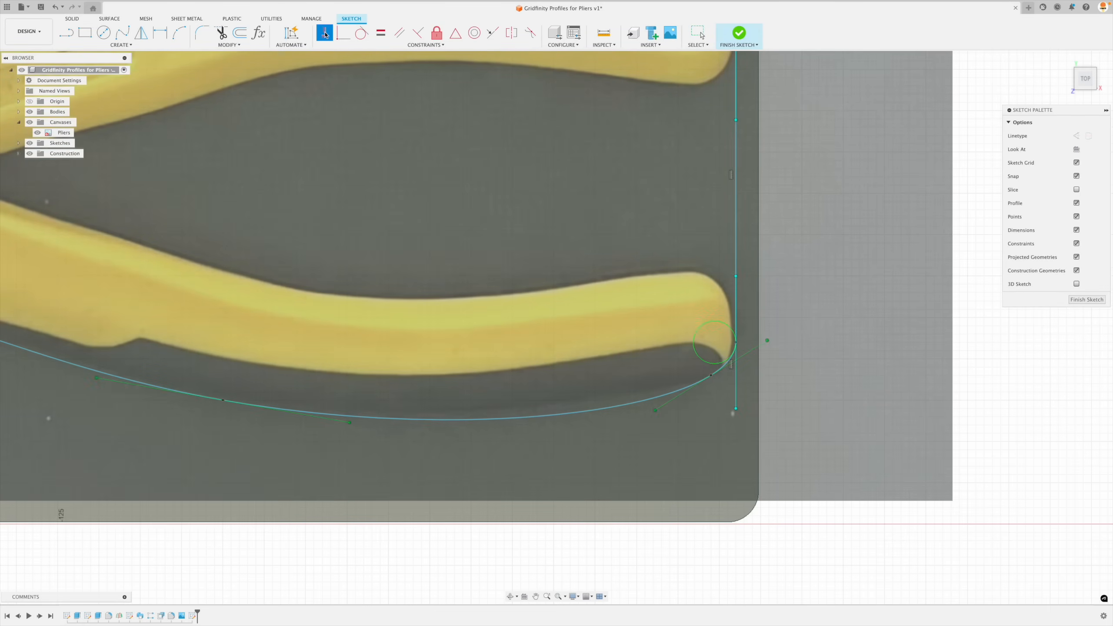
pyautogui.press('Escape')
pyautogui.click(713, 377)
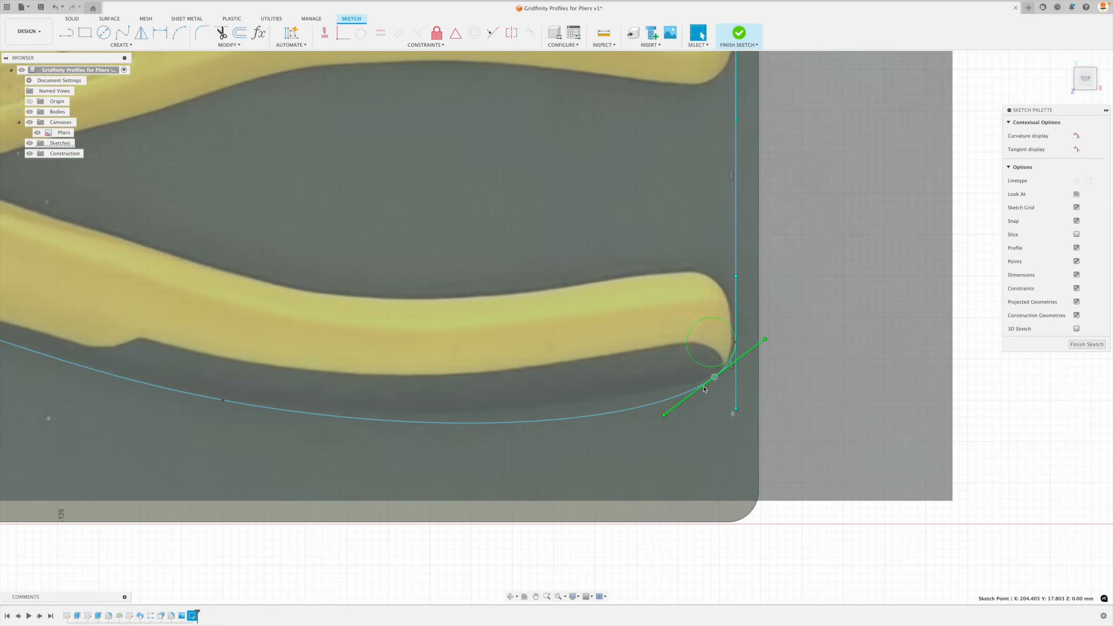
pyautogui.moveTo(765, 338)
pyautogui.mouseDown()
pyautogui.moveTo(774, 329)
pyautogui.moveTo(762, 356)
pyautogui.mouseUp()
pyautogui.scroll(-3, 763, 355)
pyautogui.scroll(-3, 264, 386)
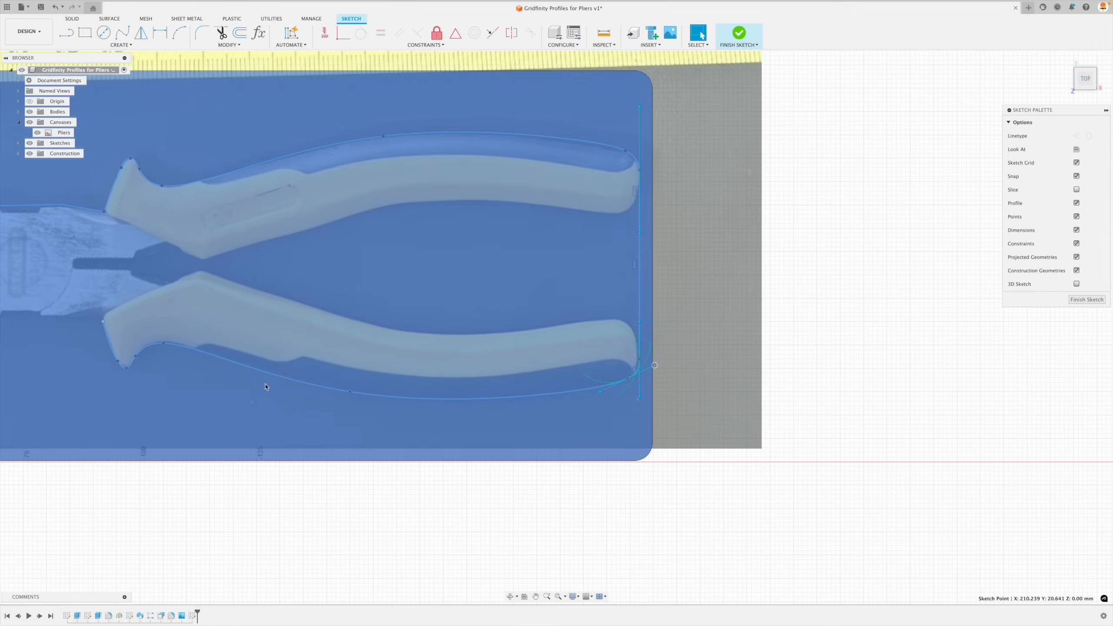
# - Fit the lower spline to the guard by adjusting the fit points in the dip and behind the tip, and lengthening the tip's tangent handle
pyautogui.scroll(3, 131, 376)
pyautogui.scroll(4, 70, 360)
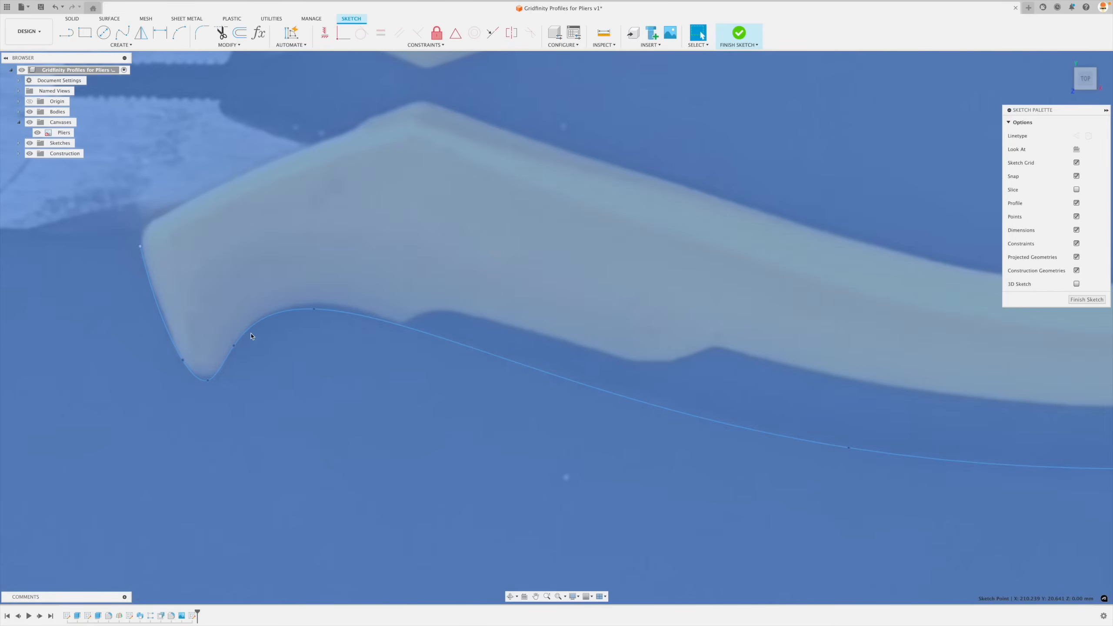
pyautogui.click(318, 310)
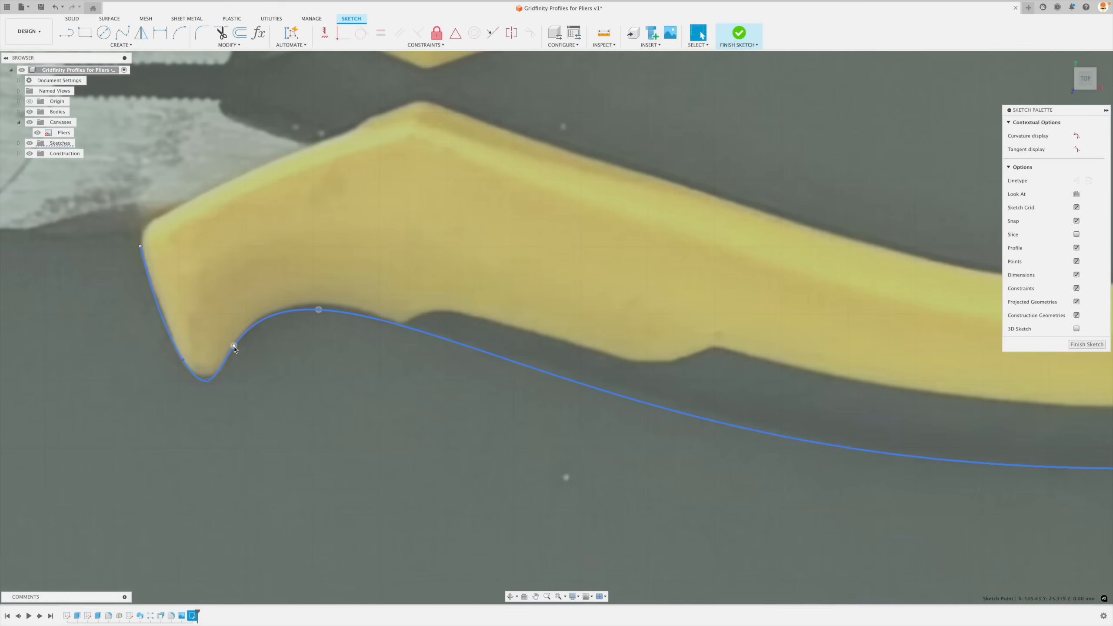
pyautogui.keyDown('super'); pyautogui.moveTo(235, 347); pyautogui.dragTo(241, 341); pyautogui.keyUp('super')
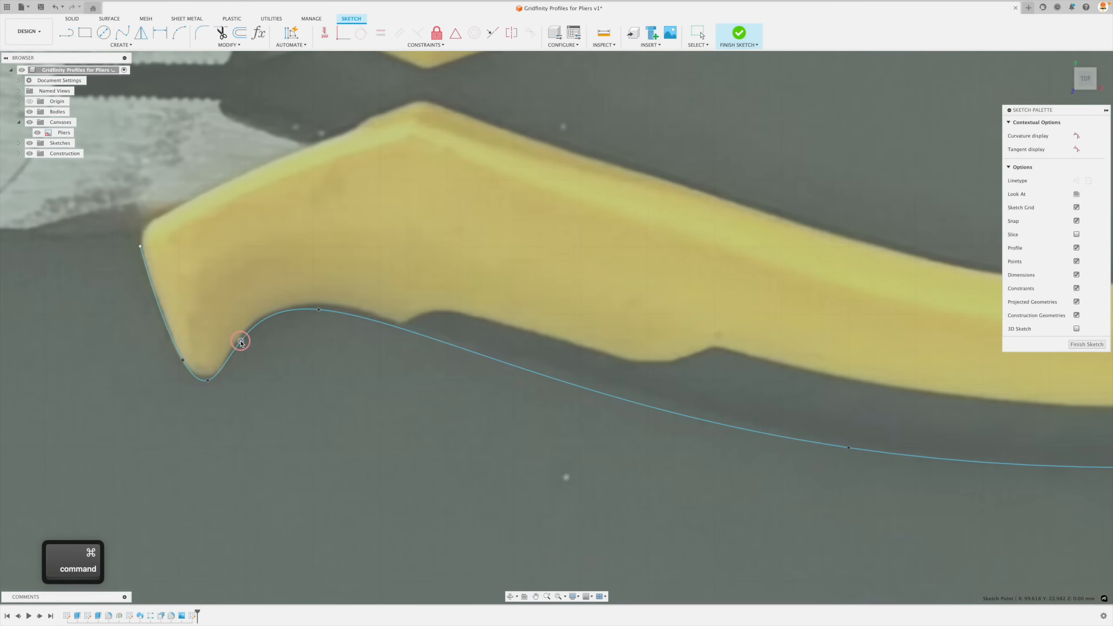
pyautogui.click(211, 381)
pyautogui.keyDown('super'); pyautogui.moveTo(304, 357); pyautogui.dragTo(341, 357); pyautogui.keyUp('super')
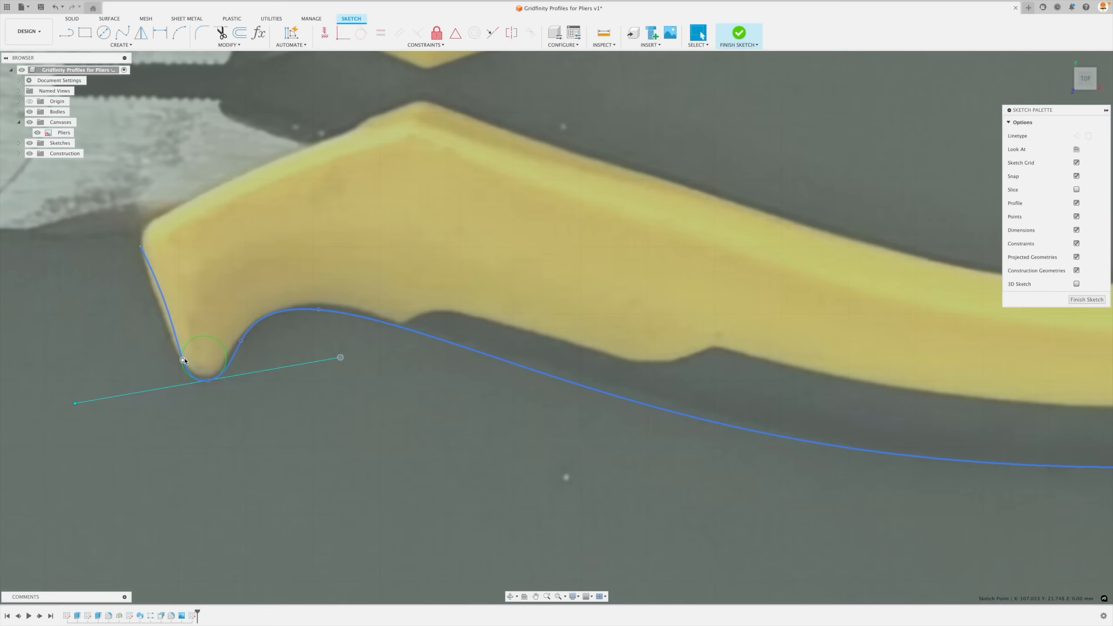
# - Move the fit point on the lower guard's front edge and turn its tangent handle so the spline follows the edge
pyautogui.keyDown('super'); pyautogui.click(182, 356); pyautogui.keyUp('super')
pyautogui.keyDown('super'); pyautogui.moveTo(176, 354); pyautogui.dragTo(175, 352); pyautogui.keyUp('super')
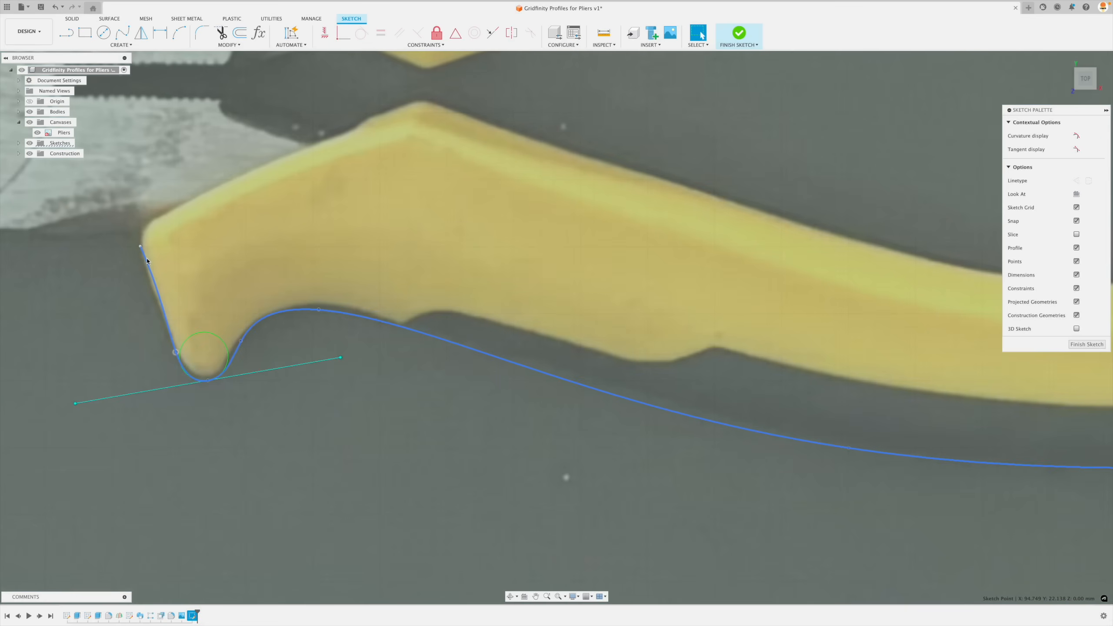
pyautogui.click(140, 247)
pyautogui.keyDown('super'); pyautogui.moveTo(211, 408); pyautogui.dragTo(187, 416); pyautogui.keyUp('super')
pyautogui.scroll(-10, 176, 357)
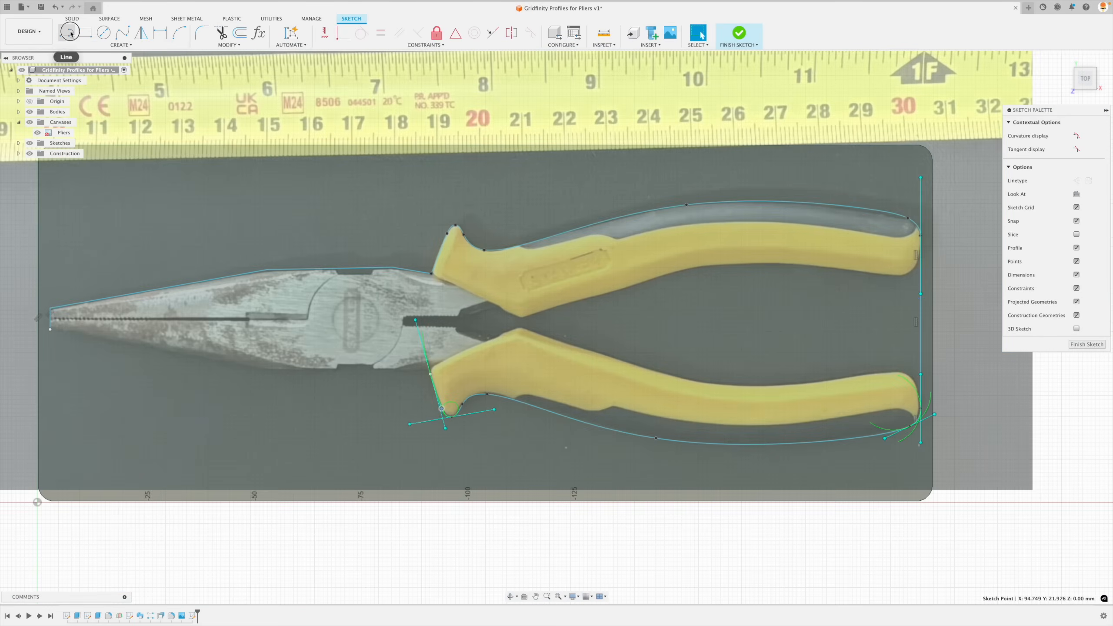
# - Draw lines from the lower spline's end along the underside of the jaws to the vertical line at the pliers' tip, closing the outline
pyautogui.click(67, 33)
pyautogui.scroll(5, 407, 386)
pyautogui.click(451, 363)
pyautogui.click(177, 363)
pyautogui.scroll(-8, 177, 363)
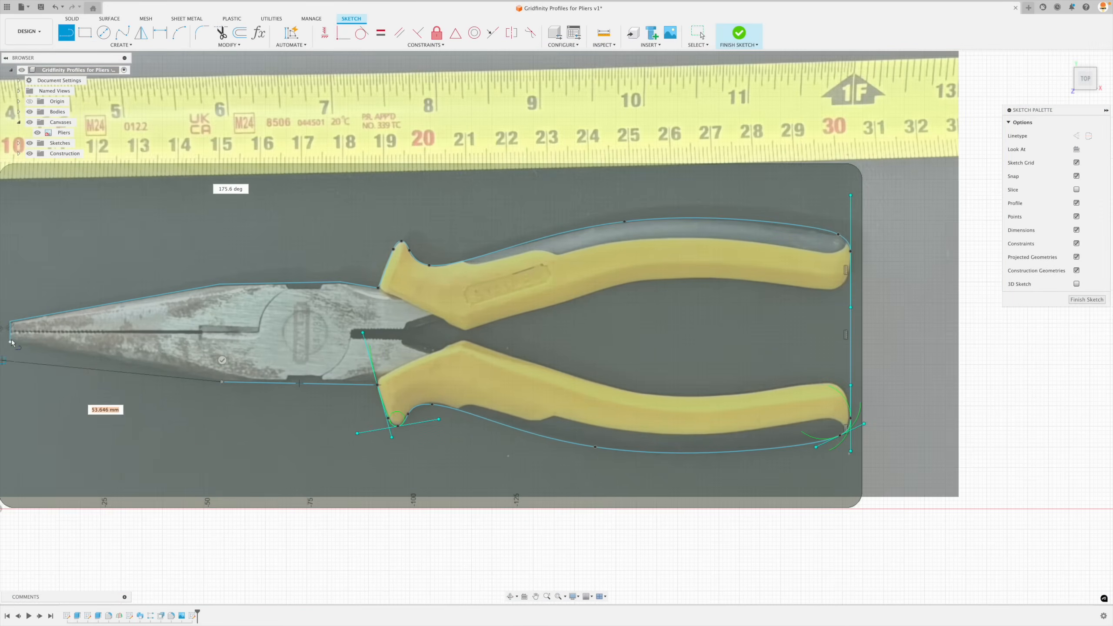
pyautogui.scroll(10, 118, 407)
pyautogui.click(129, 394)
pyautogui.scroll(-8, 131, 395)
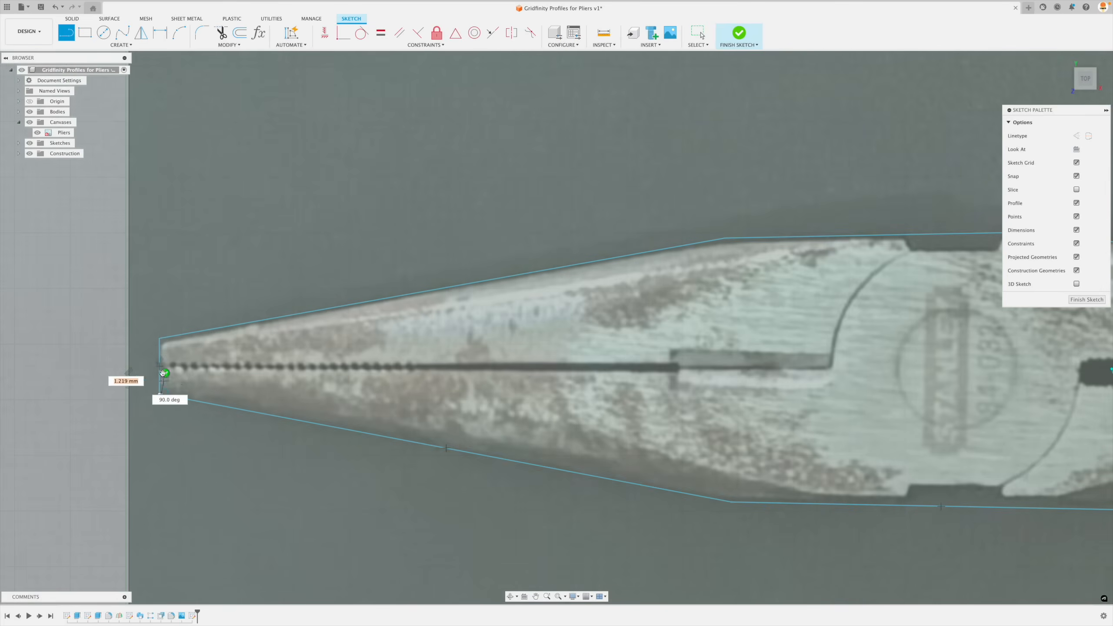
pyautogui.scroll(5, 438, 465)
pyautogui.press('Escape')
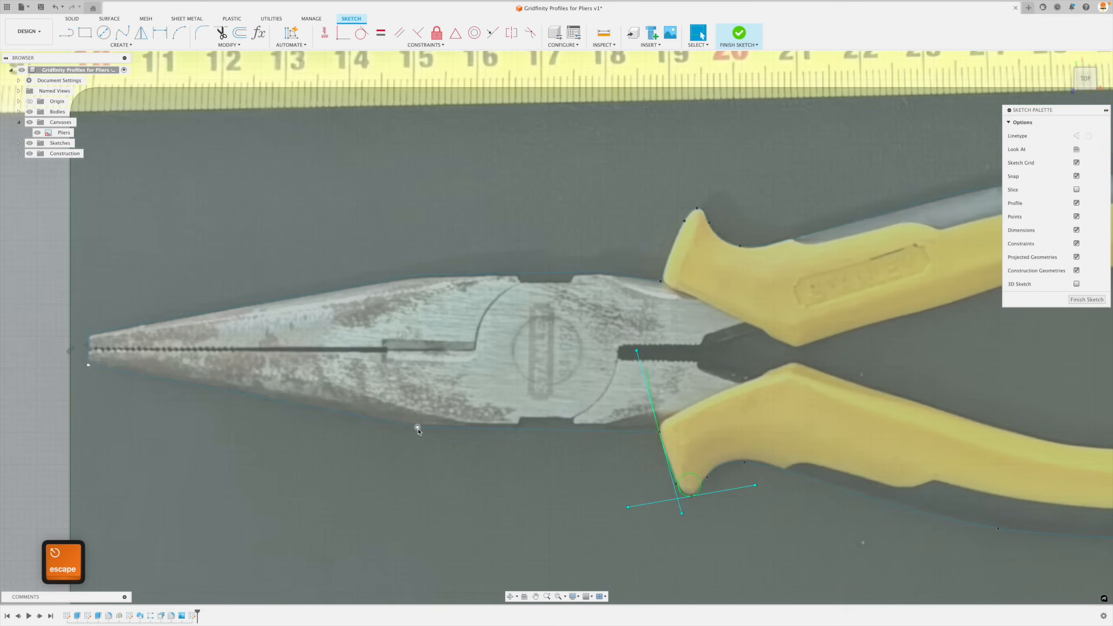
# - Align the corner on the jaws' lower edge vertically with the matching corner on the upper edge using a Horizontal/Vertical constraint
pyautogui.click(412, 426)
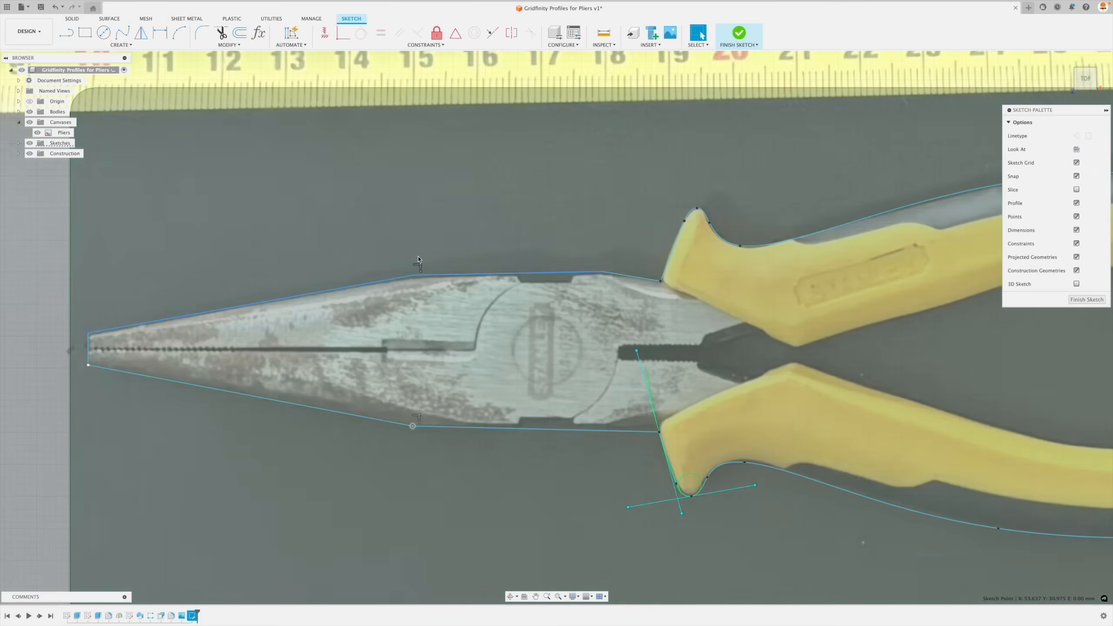
pyautogui.press('Escape')
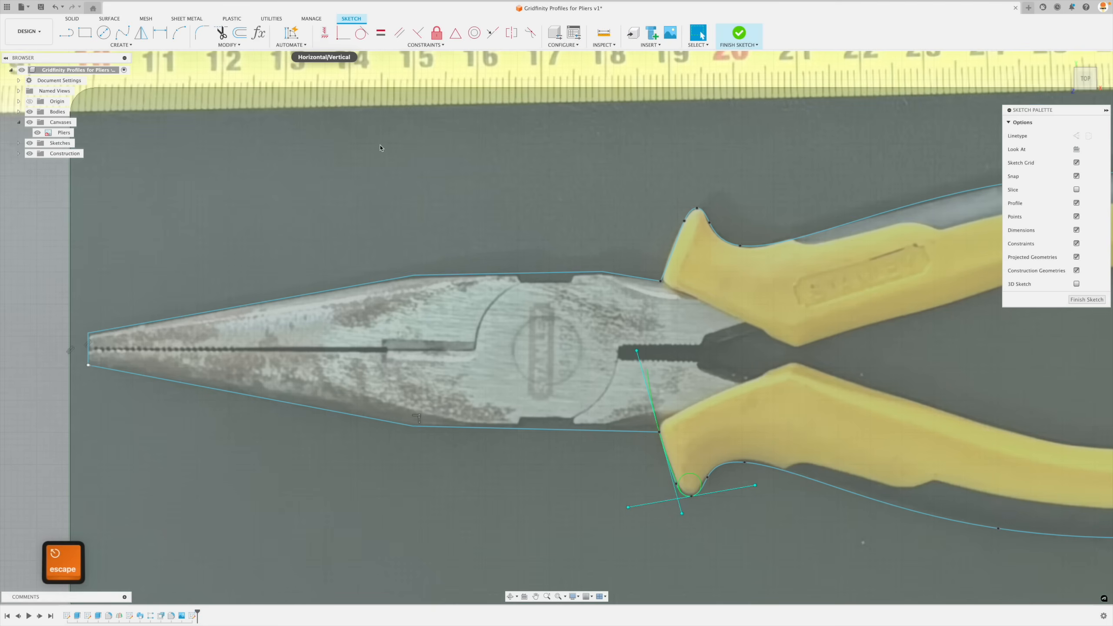
# - Constrain the matching corner points on the jaws' upper and lower edges to line up vertically with Horizontal/Vertical
pyautogui.click(414, 275)
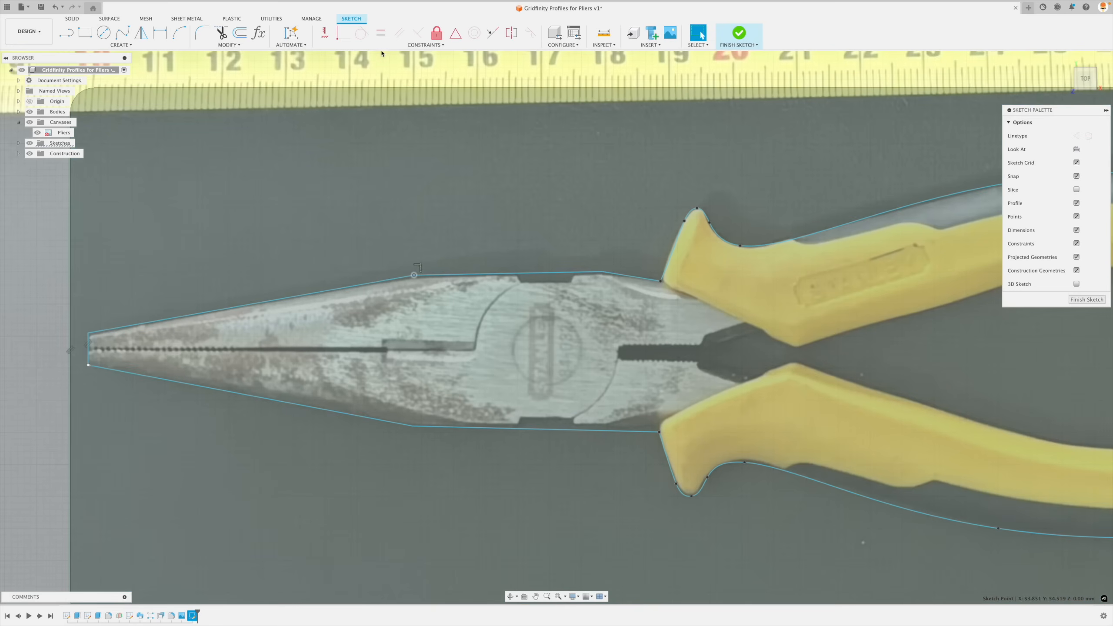
pyautogui.press('h')
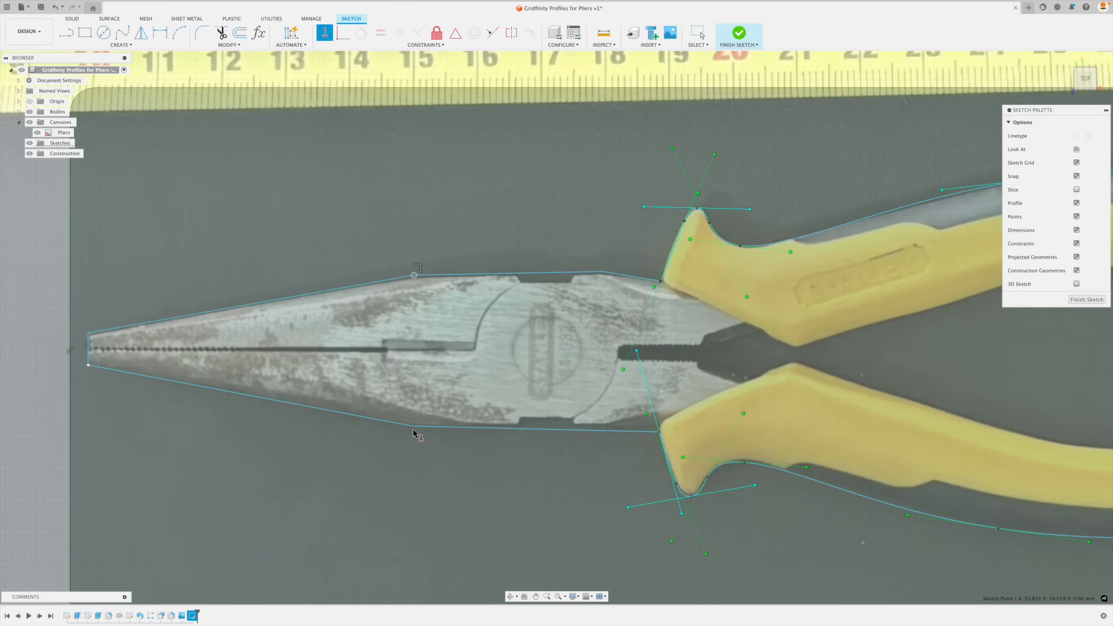
pyautogui.click(413, 427)
pyautogui.press('Escape')
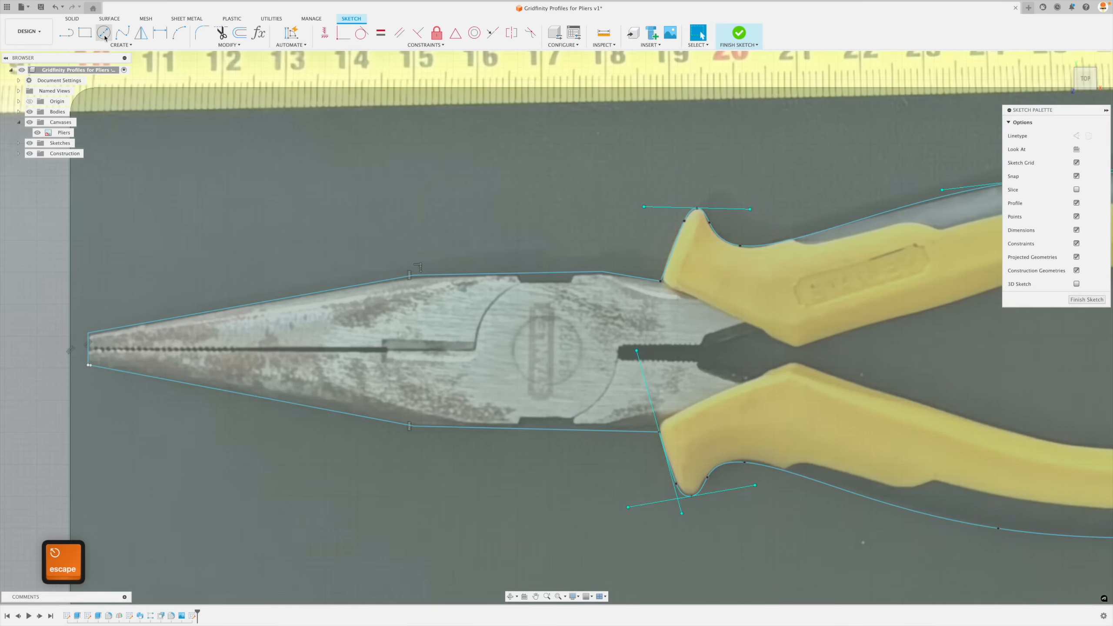
# - Draw a 20 mm diameter circle centred on the upper jaw corner and a second circle centred on the lower jaw corner
pyautogui.press('c')
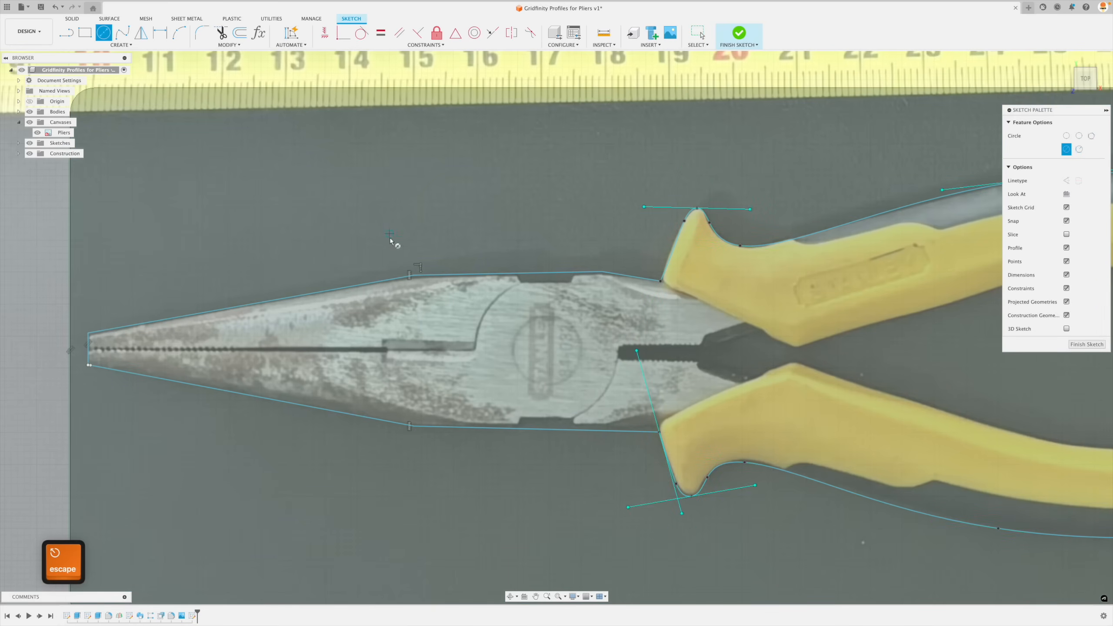
pyautogui.click(414, 276)
pyautogui.write('20')
pyautogui.press('Return')
pyautogui.click(414, 427)
pyautogui.click(436, 477)
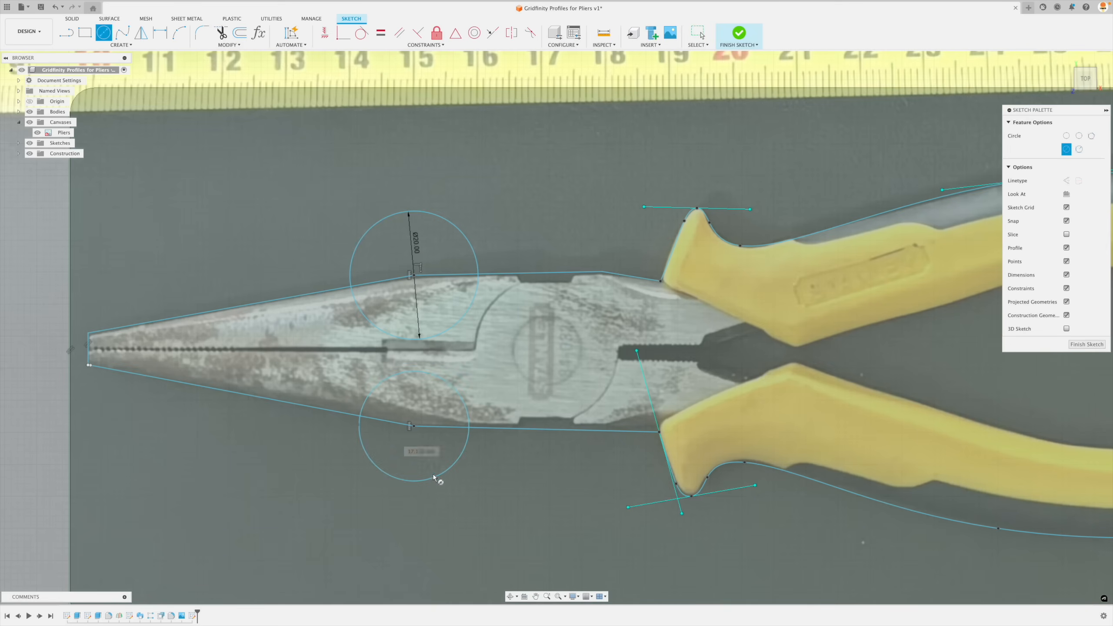
pyautogui.press('Escape')
# - Make the lower jaw circle the same size as the upper one with an Equal constraint
pyautogui.click(381, 33)
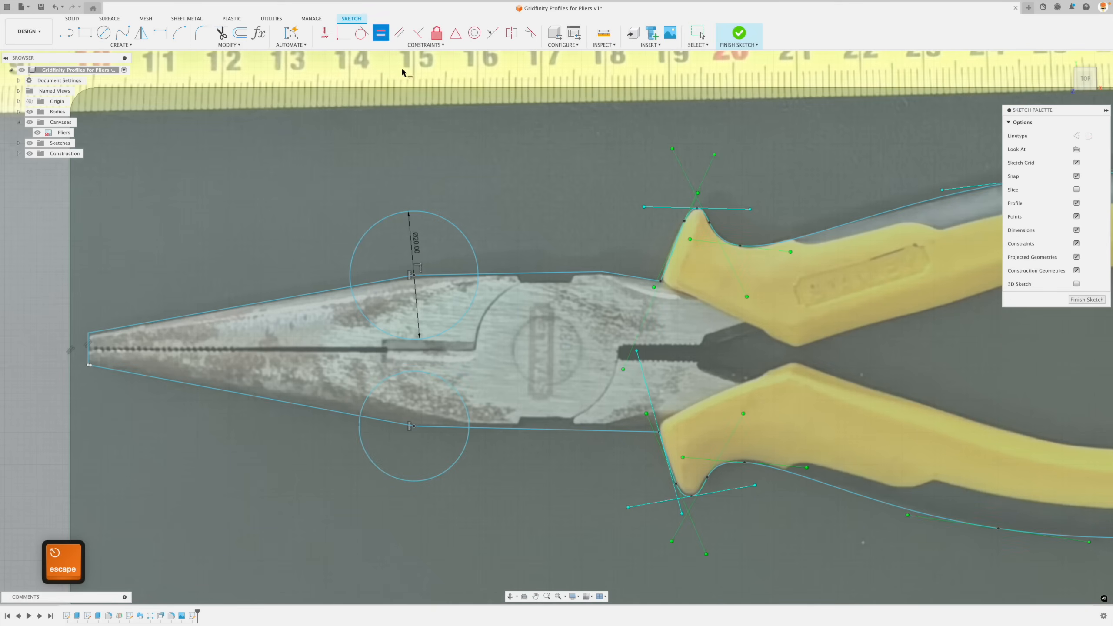
pyautogui.click(459, 321)
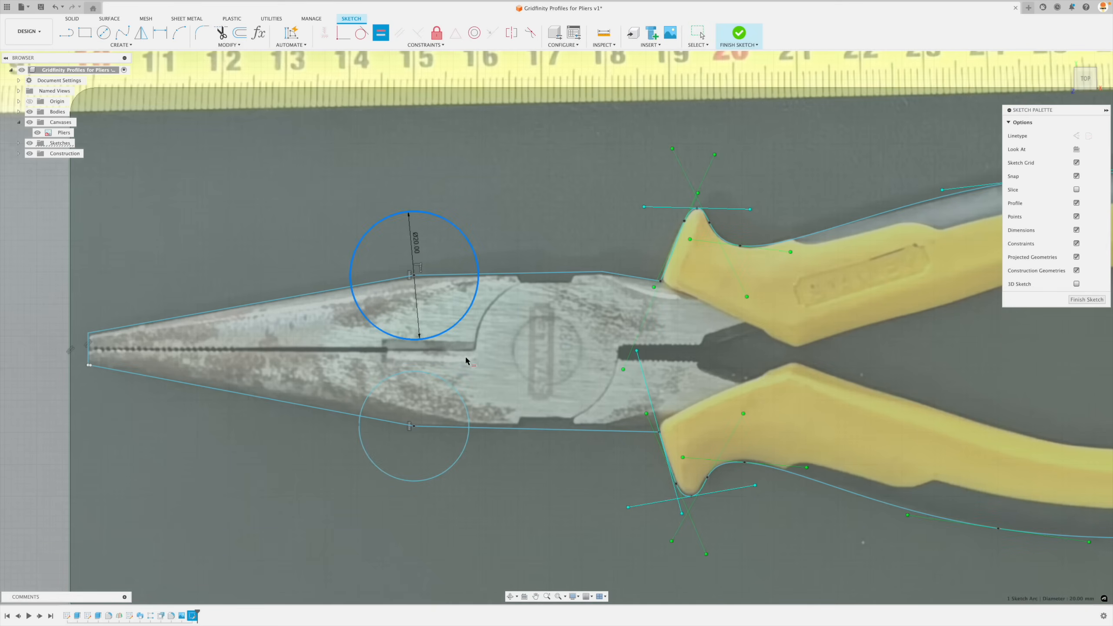
pyautogui.click(458, 399)
pyautogui.scroll(-5, 457, 400)
pyautogui.scroll(1, 494, 382)
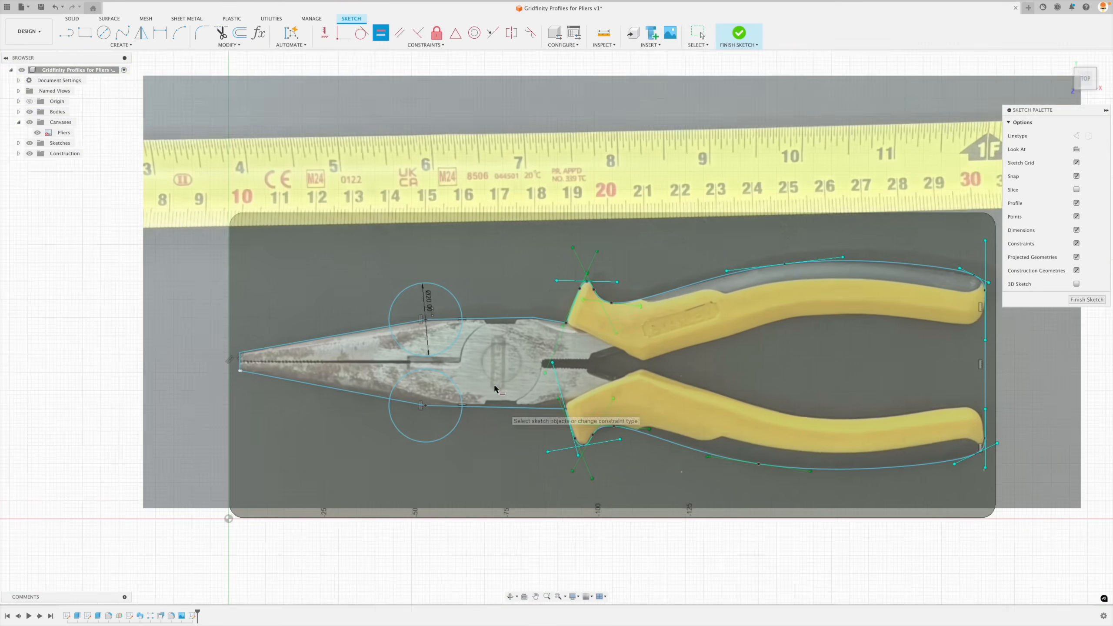
pyautogui.press('Escape')
# - Trim the circles' inner arcs and the outline segments inside them so only the outward finger-cutout arcs join the outline
pyautogui.click(221, 32)
pyautogui.scroll(3, 429, 349)
pyautogui.scroll(2, 430, 348)
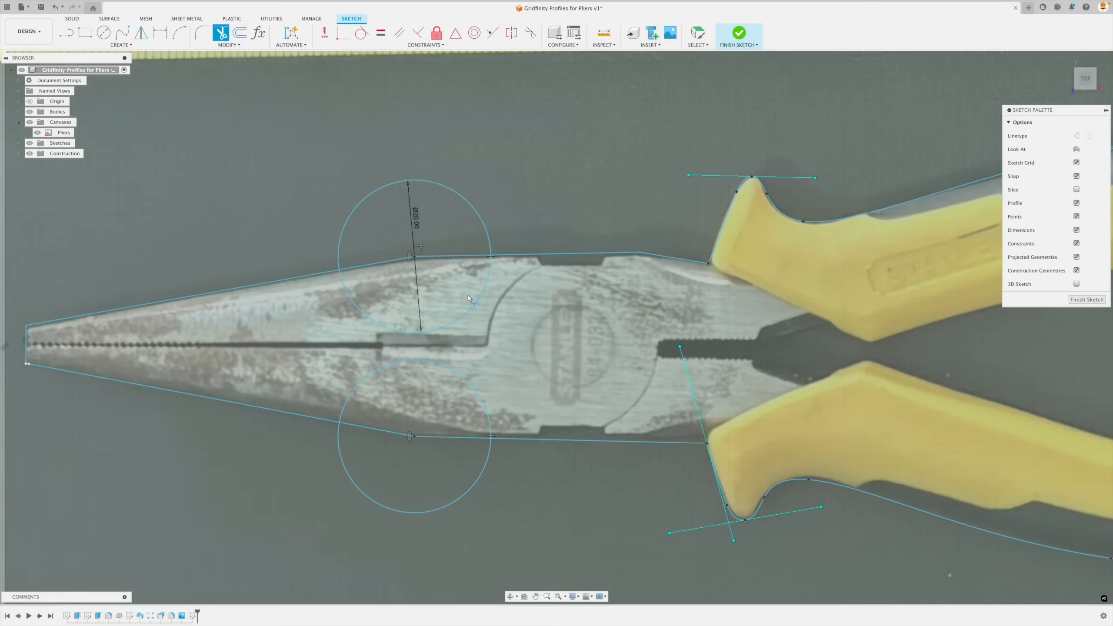
pyautogui.click(474, 307)
pyautogui.click(466, 380)
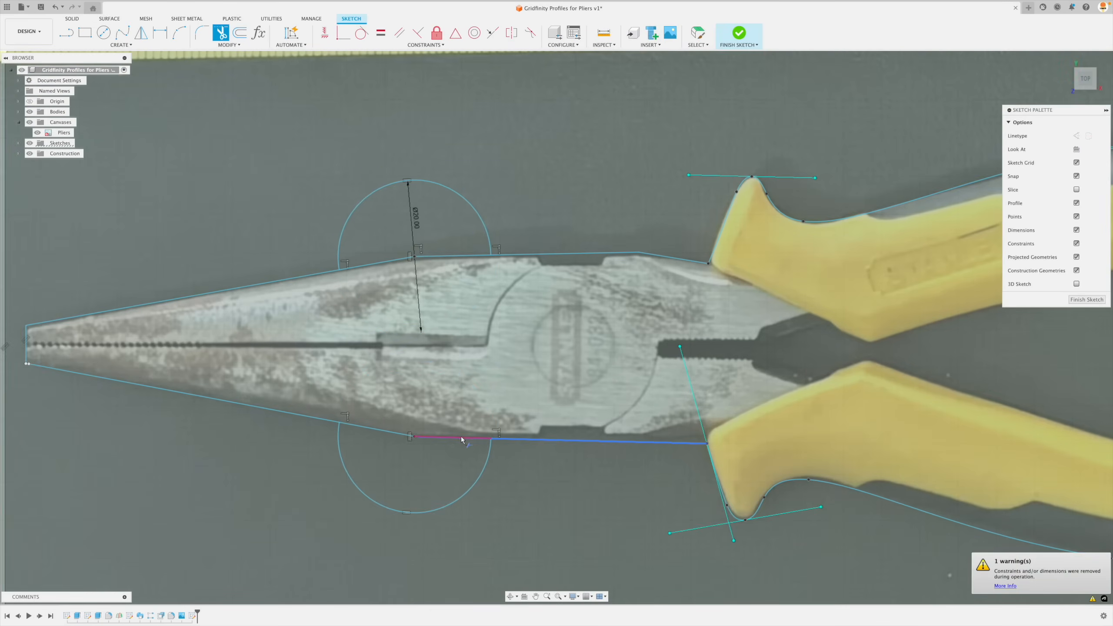
pyautogui.click(461, 436)
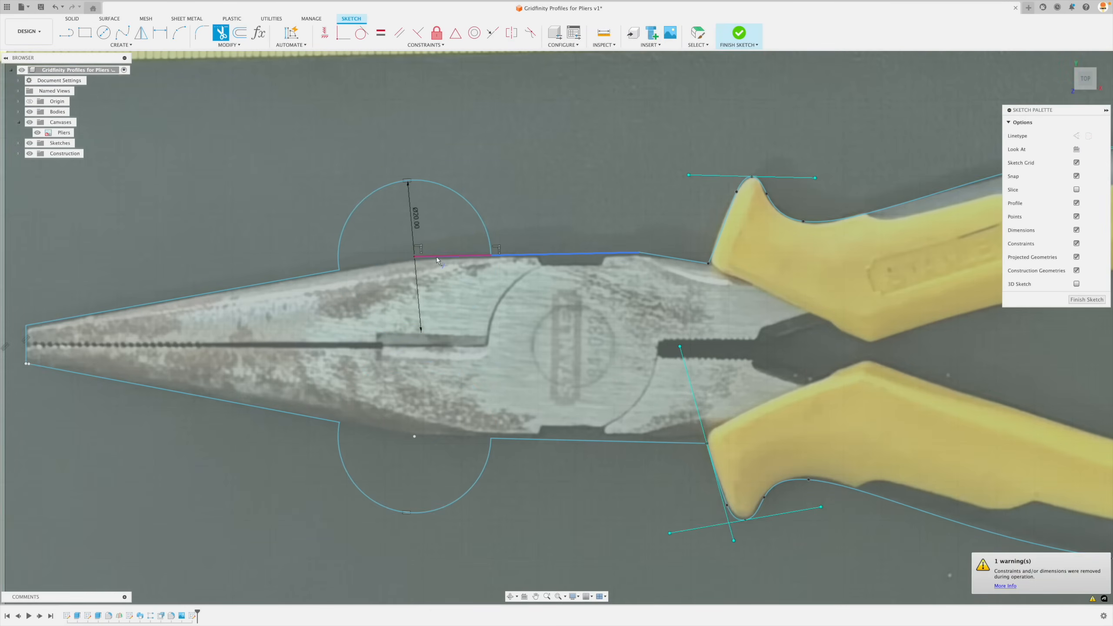
pyautogui.scroll(-5, 437, 257)
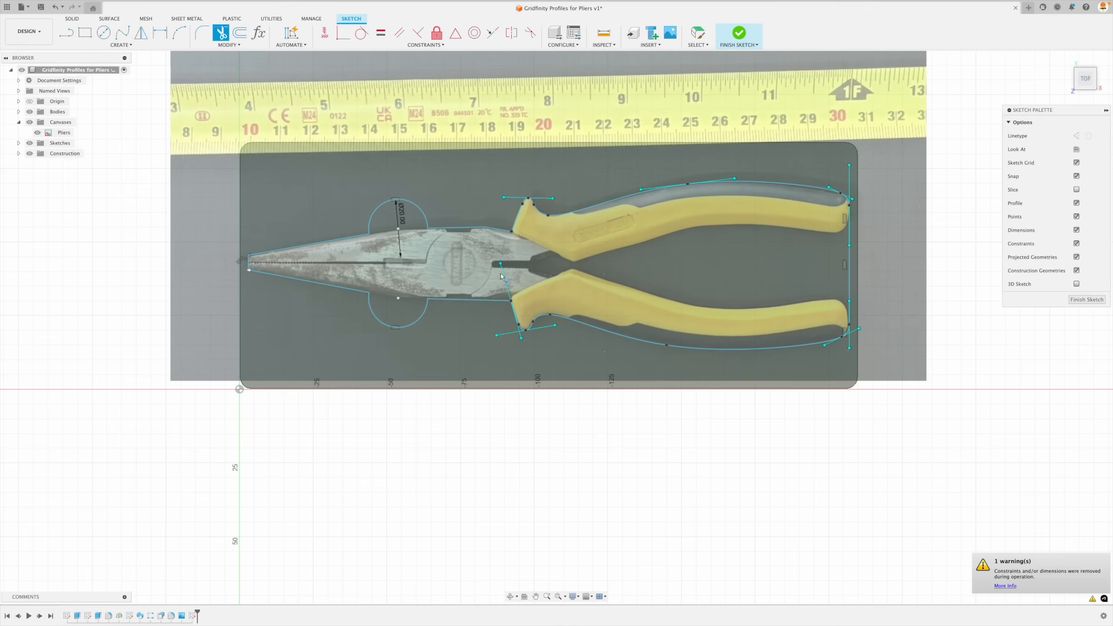
# - Finish the sketch and hide the Pliers canvas to check the outline on the insert's top face
pyautogui.click(1088, 301)
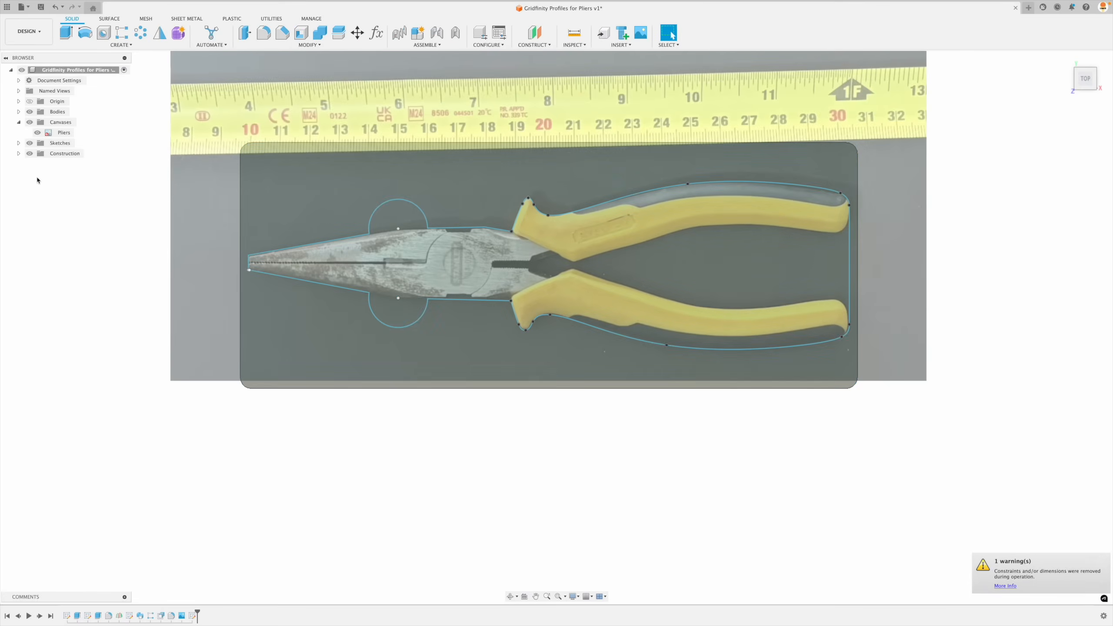
pyautogui.click(37, 133)
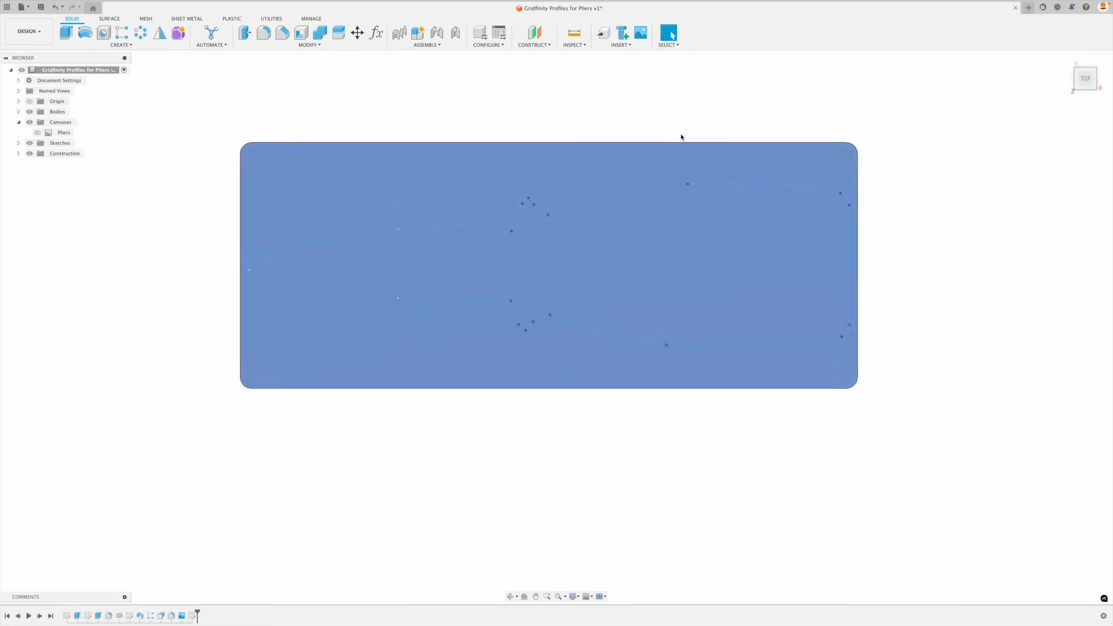
pyautogui.click(1067, 59)
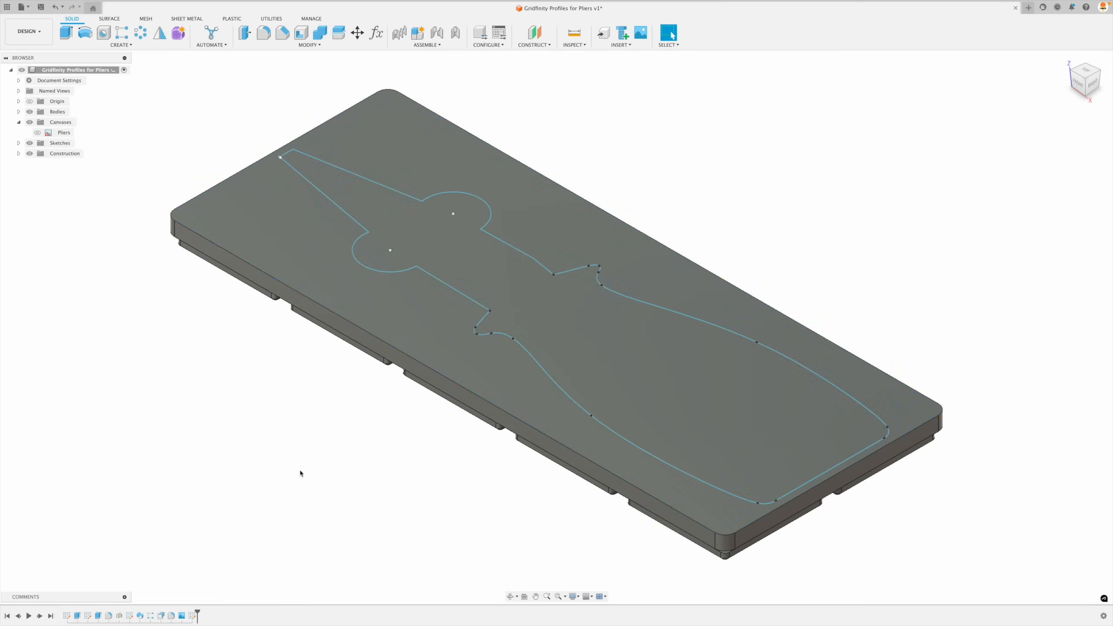
# - Reopen the outline sketch and close the gap at the jaw tip's lower corner with a Coincident constraint between the two endpoints
pyautogui.doubleClick(192, 616)
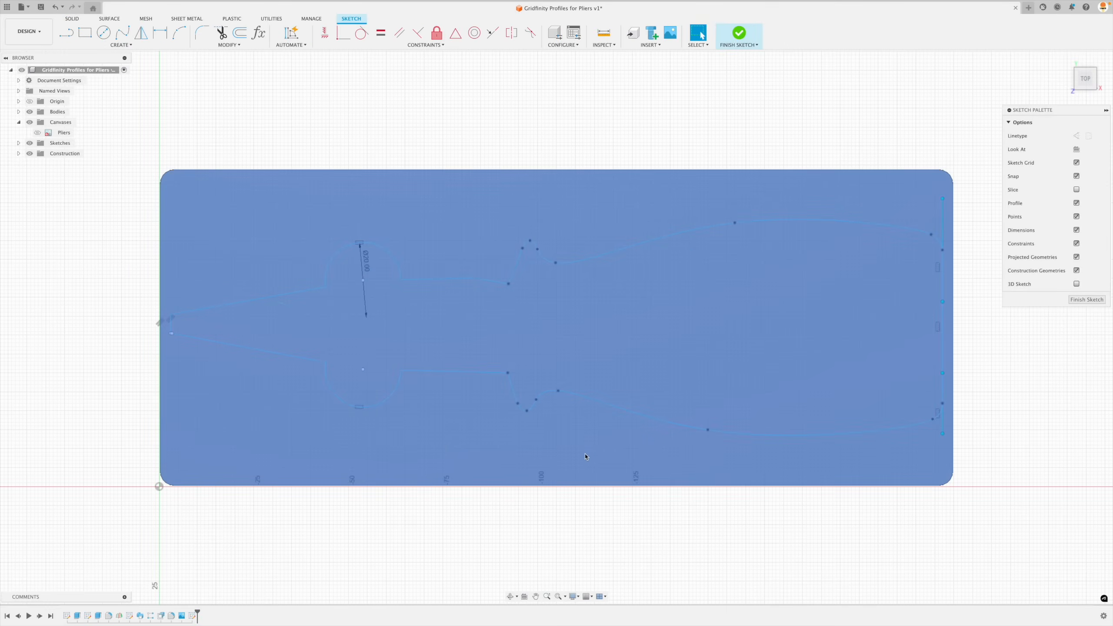
pyautogui.scroll(10, 137, 343)
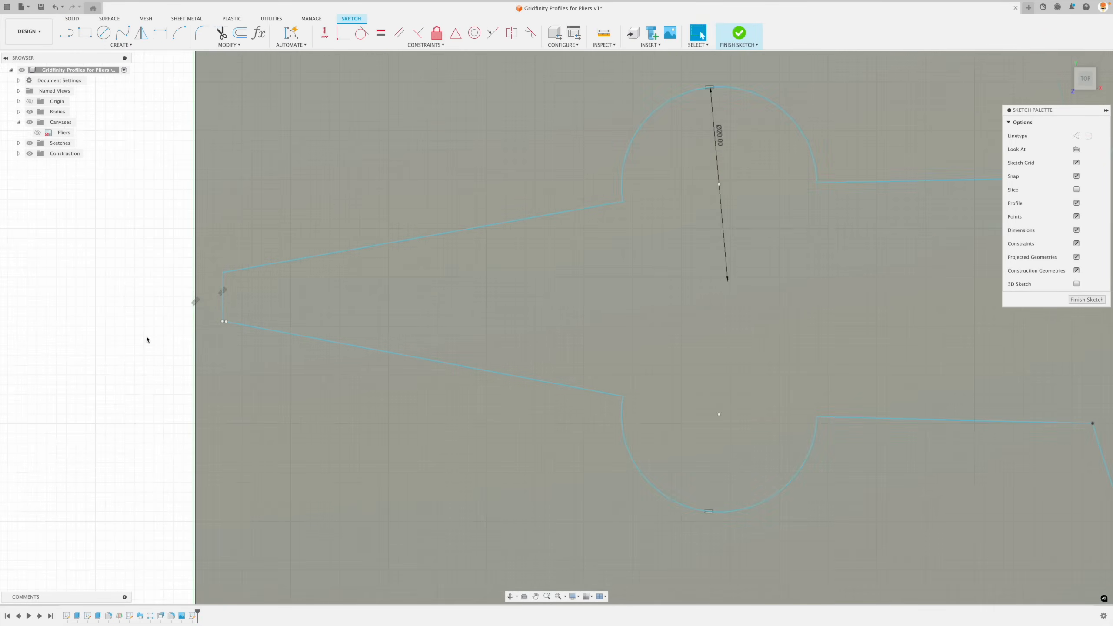
pyautogui.scroll(5, 261, 307)
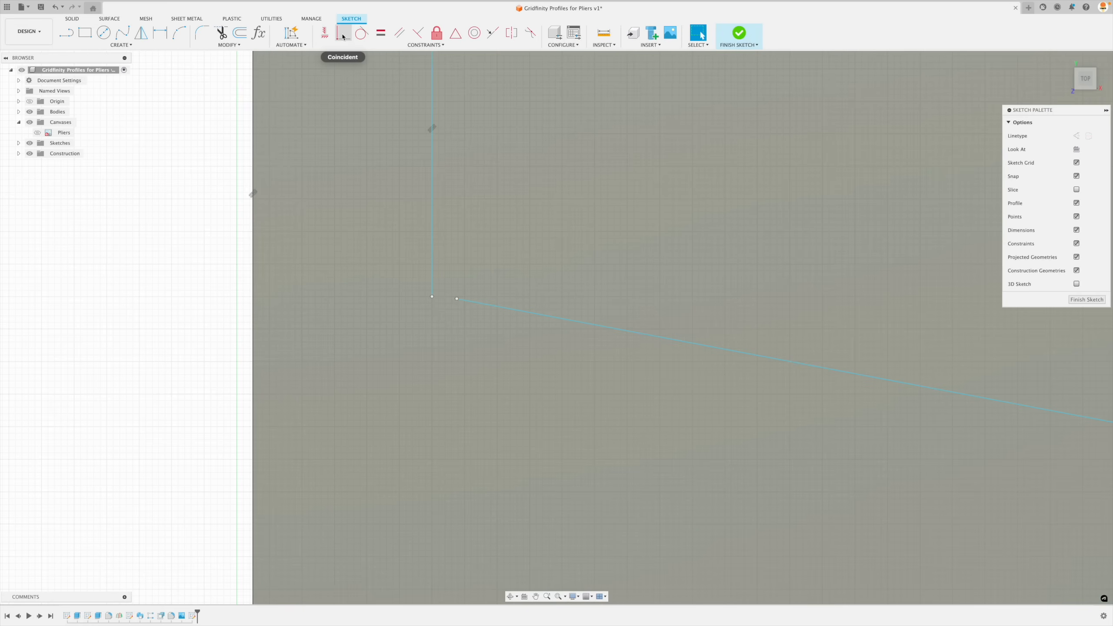
pyautogui.click(343, 37)
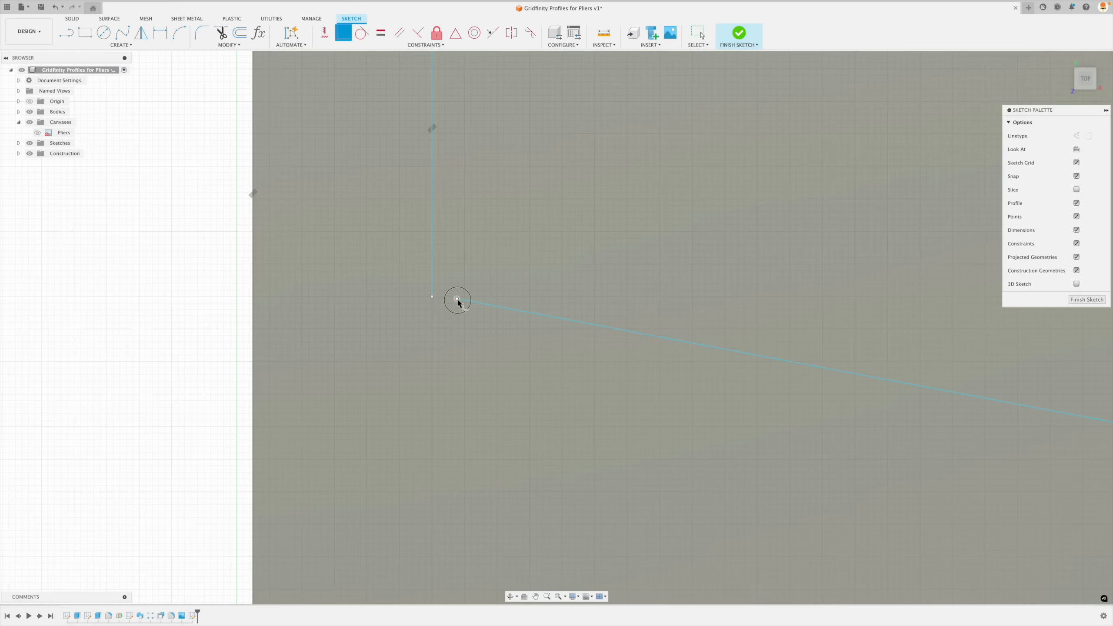
pyautogui.click(431, 298)
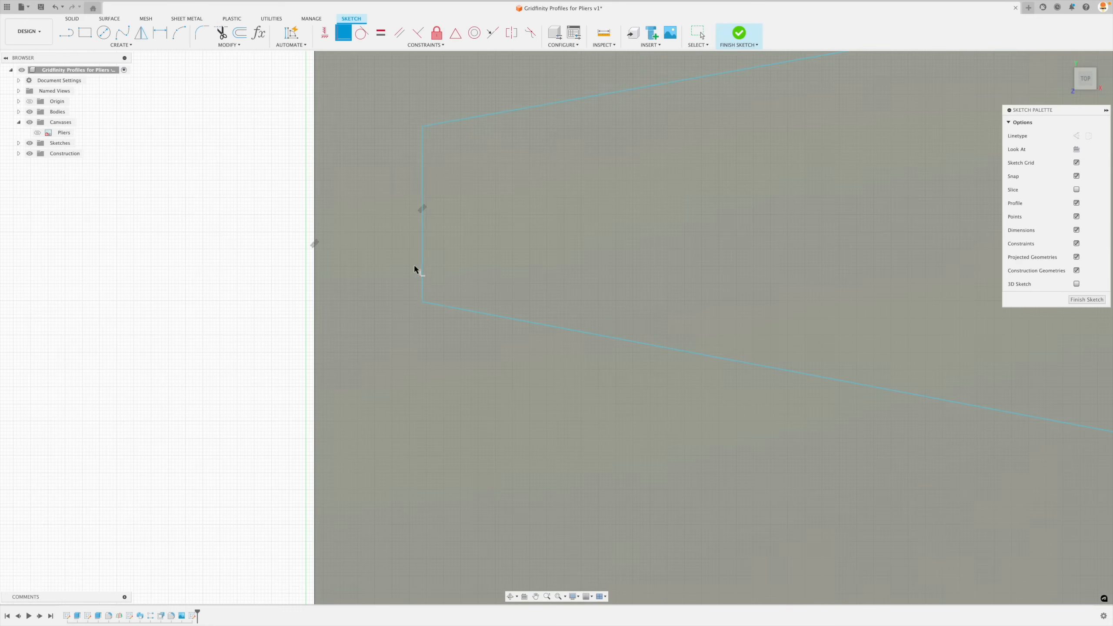
pyautogui.press('Escape')
# - Show the Pliers canvas, move the vertical tip line outward just beyond the pliers' tip, and hide the canvas again
pyautogui.click(37, 132)
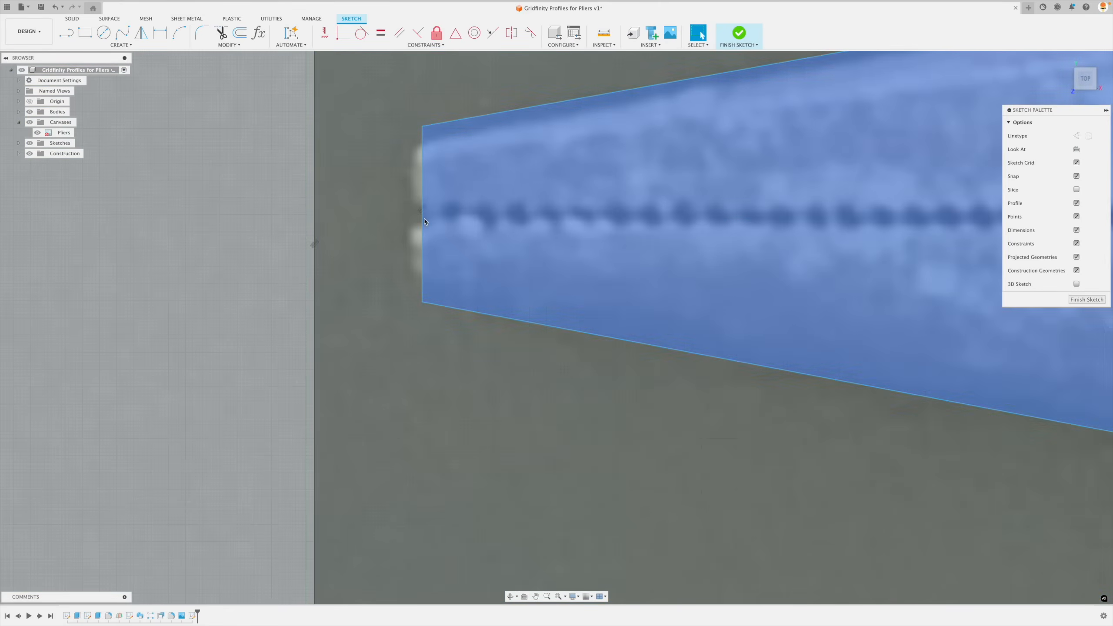
pyautogui.moveTo(424, 221); pyautogui.dragTo(408, 218)
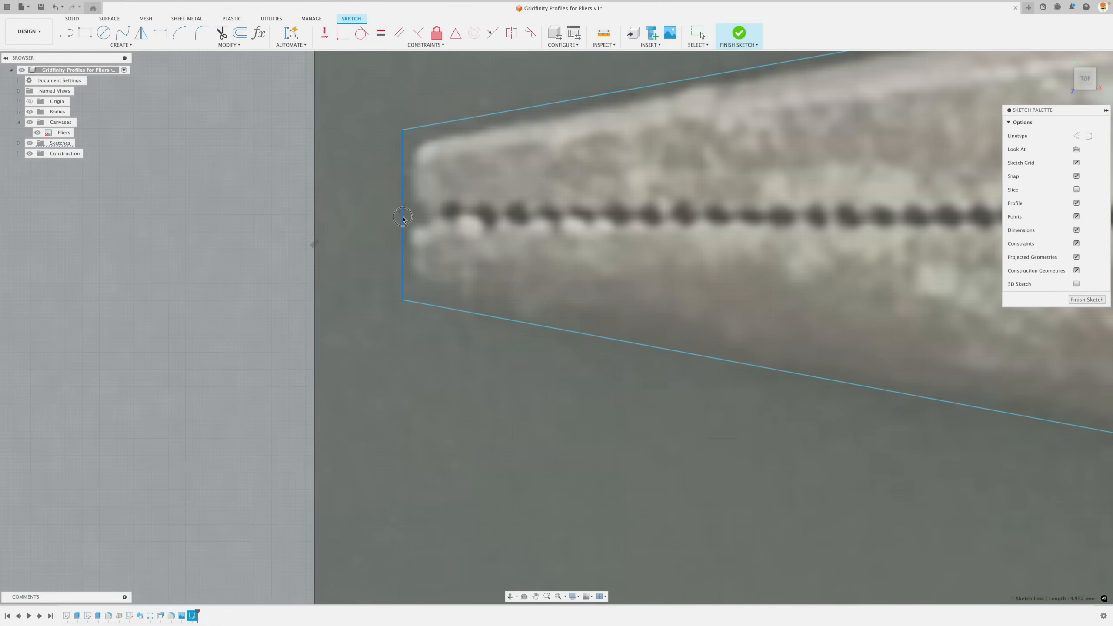
pyautogui.scroll(-10, 403, 218)
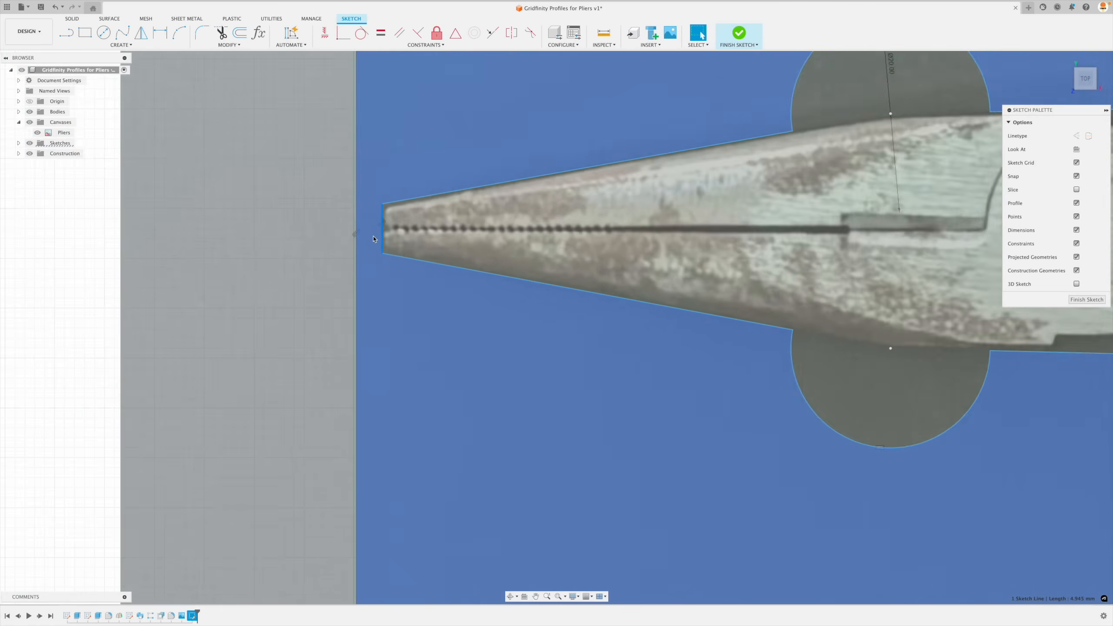
pyautogui.scroll(-3, 374, 240)
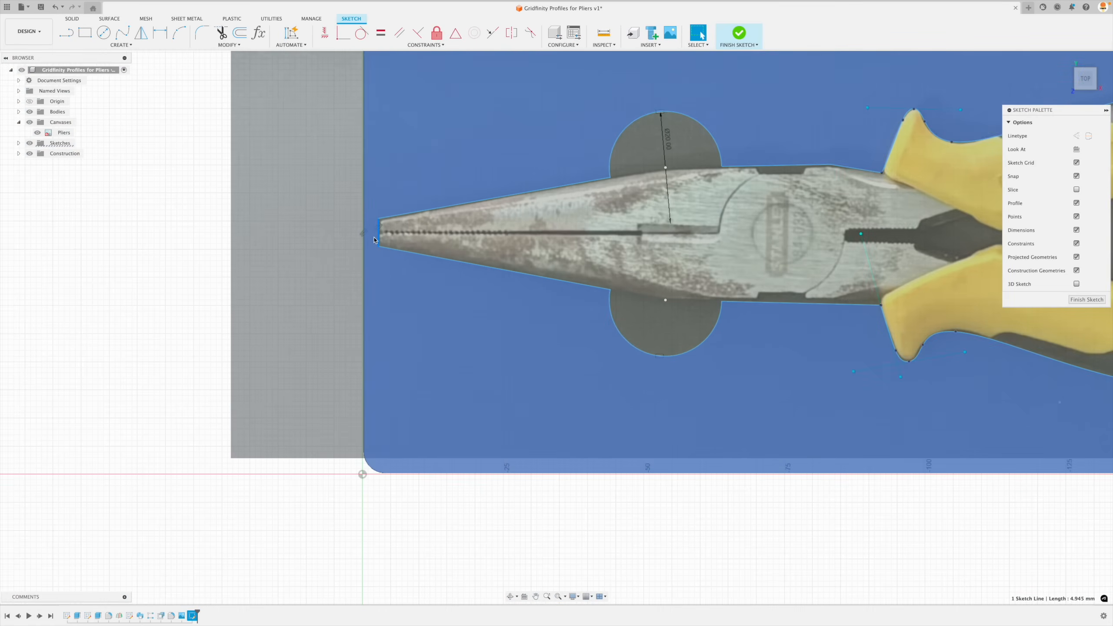
pyautogui.click(38, 135)
pyautogui.click(38, 133)
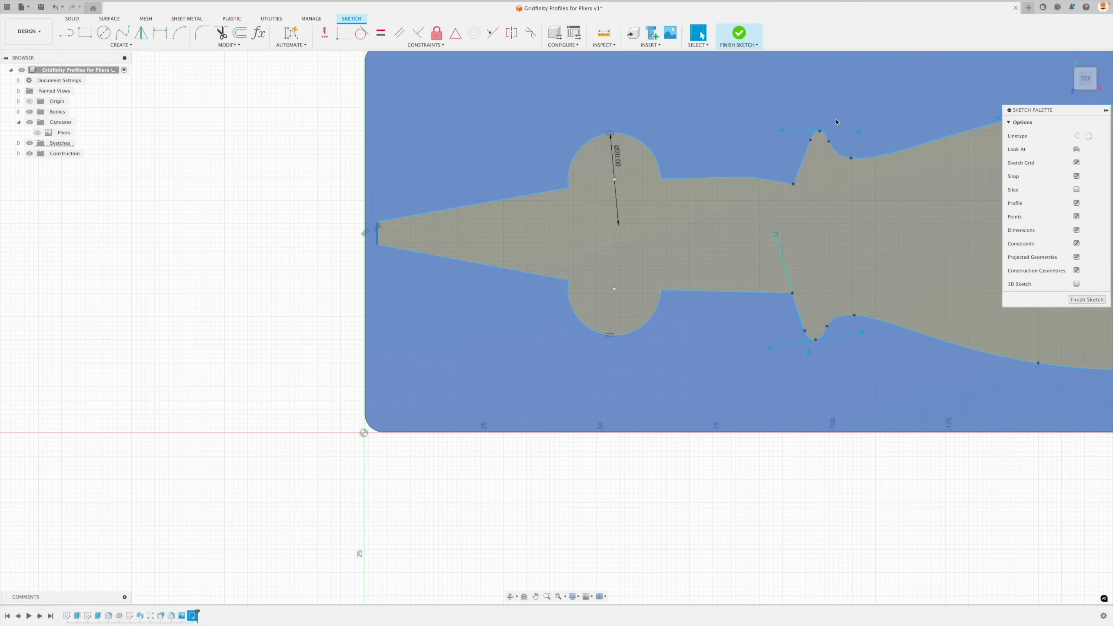
pyautogui.click(1067, 59)
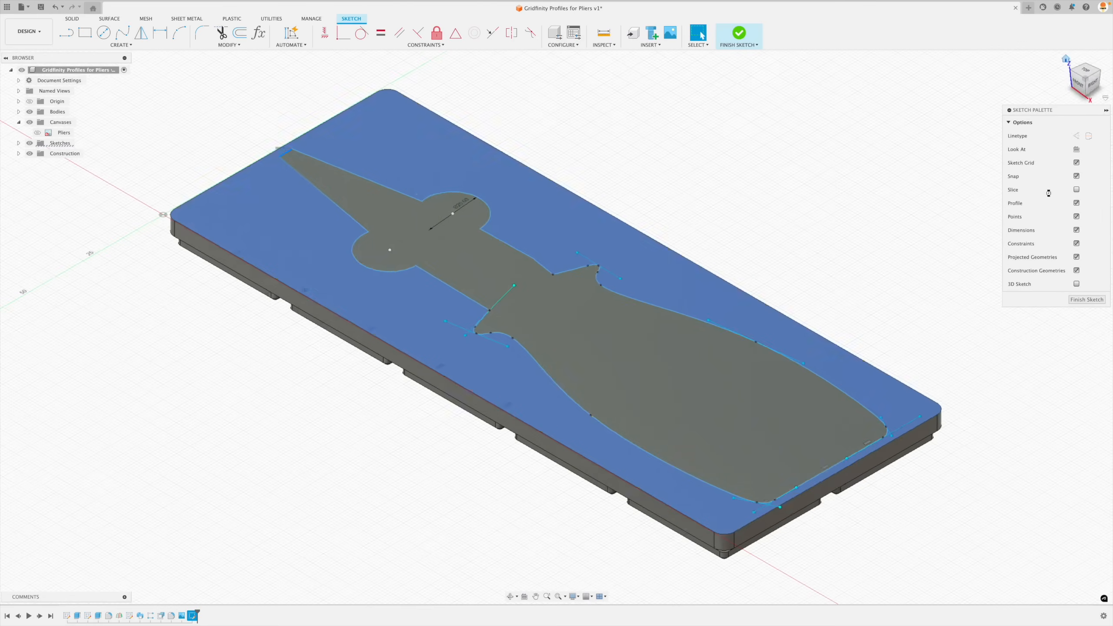
pyautogui.press('Escape')
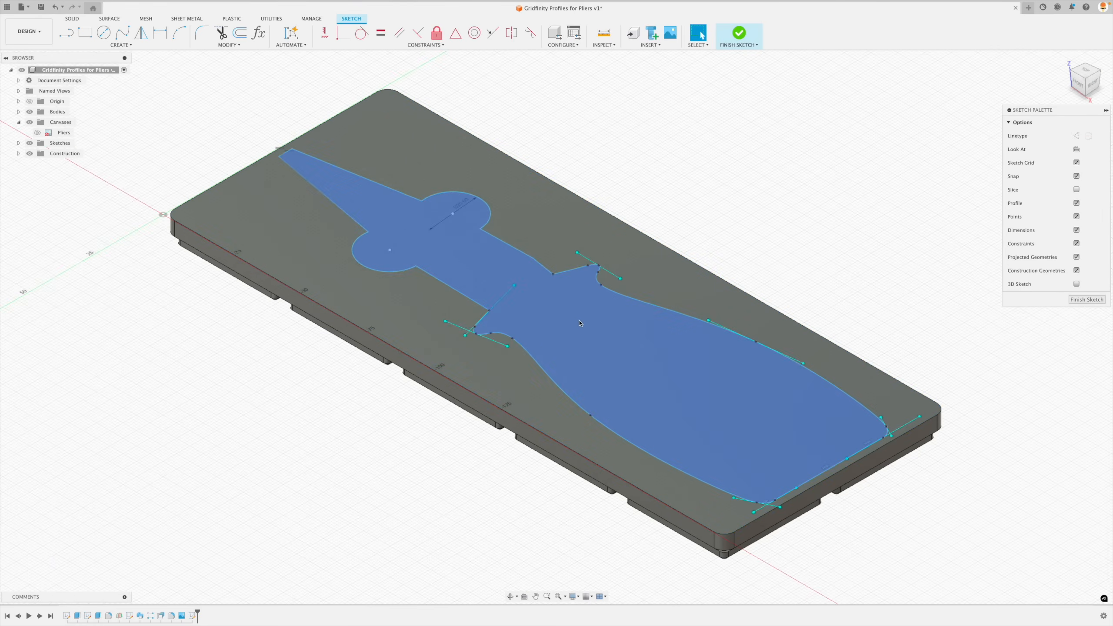
pyautogui.click(1100, 303)
# - Offset the entire closed pliers outline outward with a distance of -1.5 mm
pyautogui.doubleClick(387, 190)
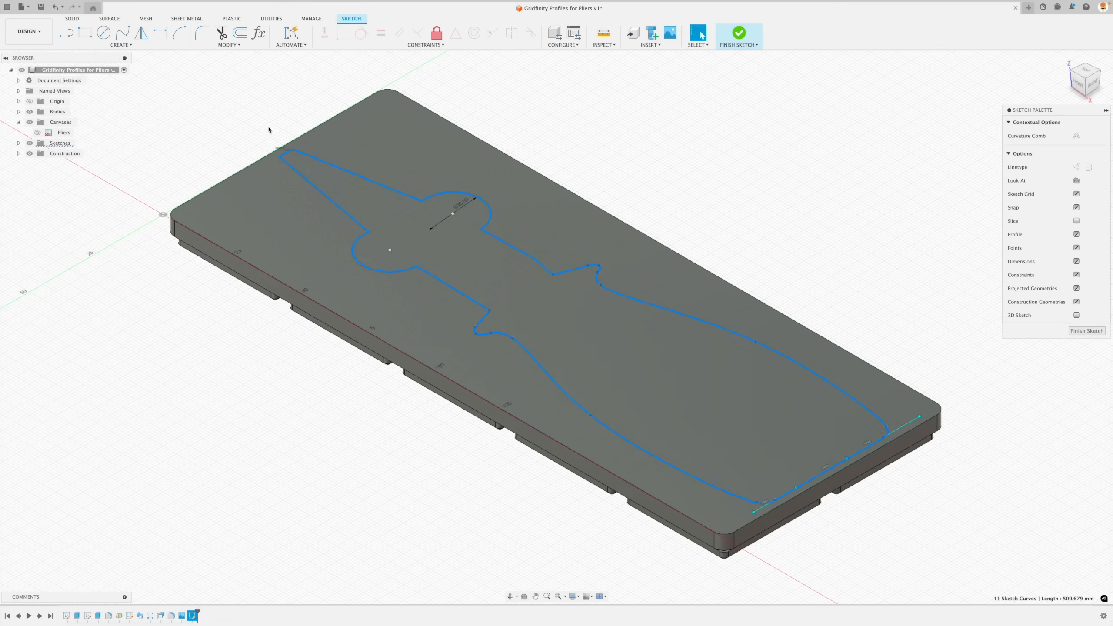
pyautogui.click(241, 35)
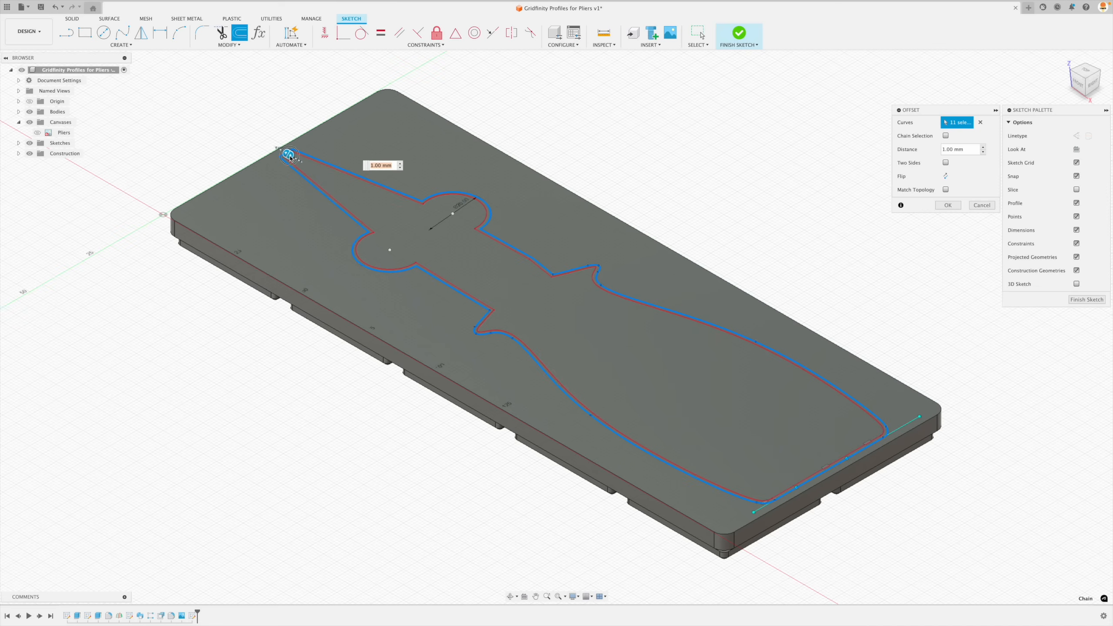
pyautogui.moveTo(291, 158); pyautogui.dragTo(283, 157)
pyautogui.write('-')
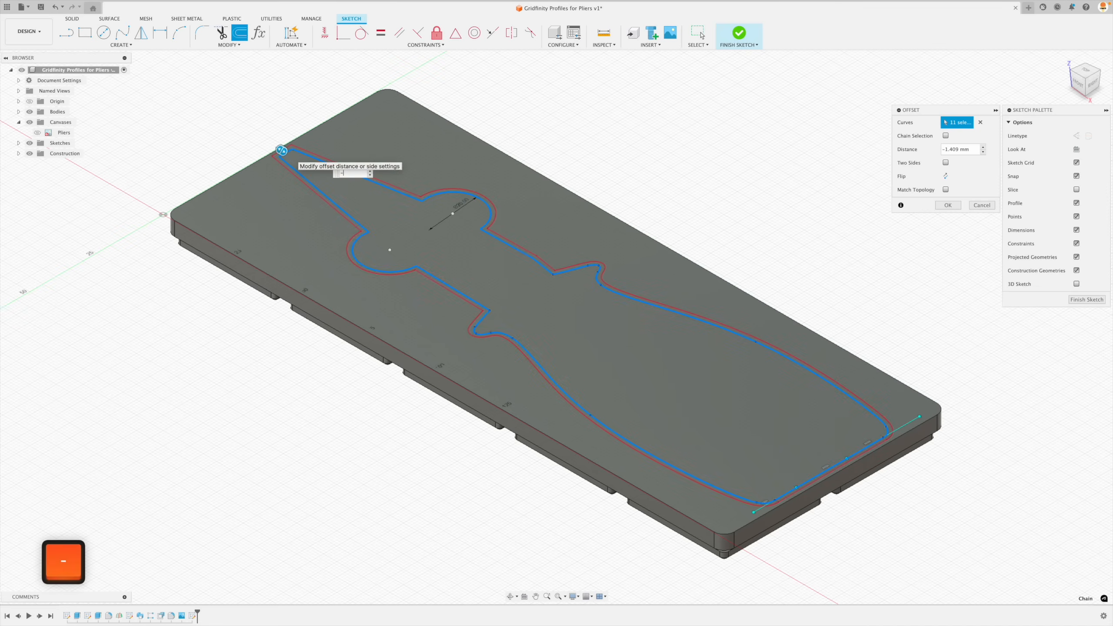
pyautogui.write('1.5')
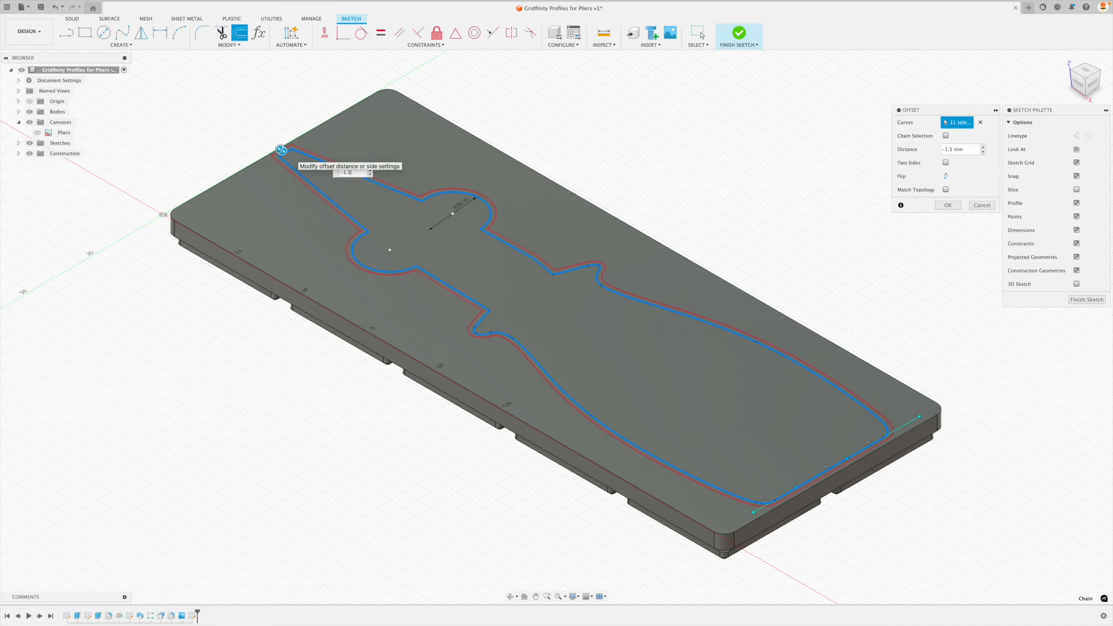
pyautogui.press('Return')
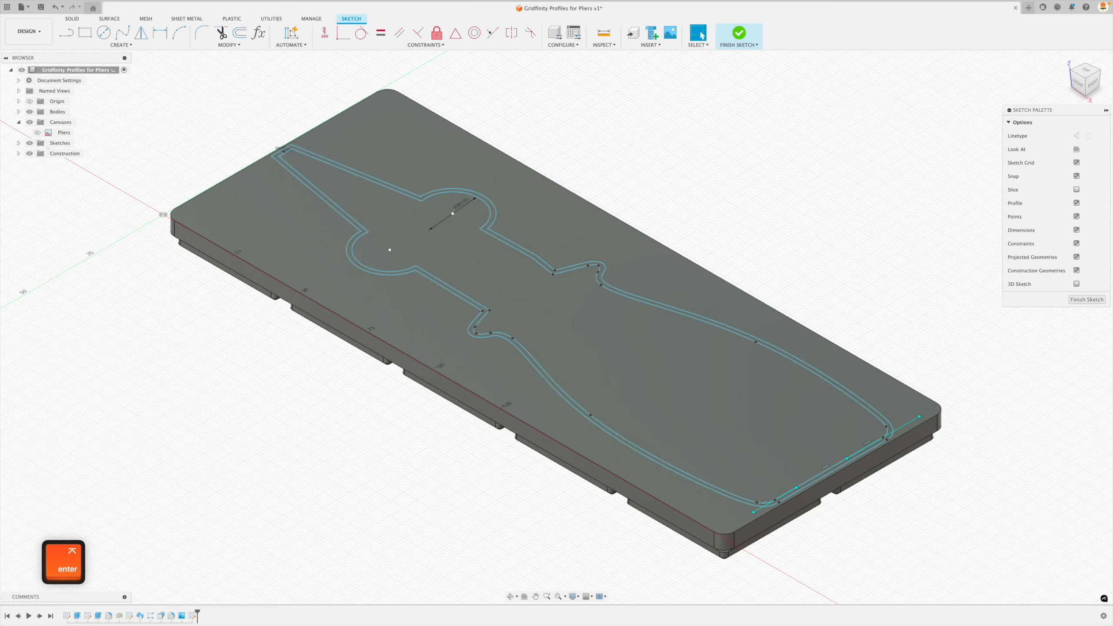
pyautogui.doubleClick(380, 189)
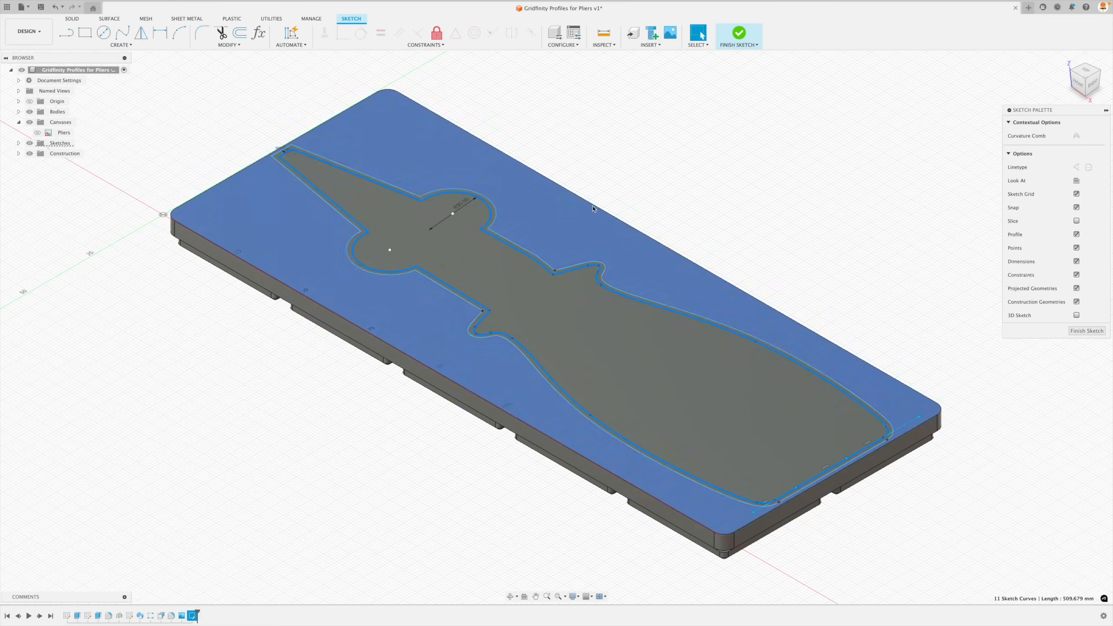
pyautogui.click(713, 268)
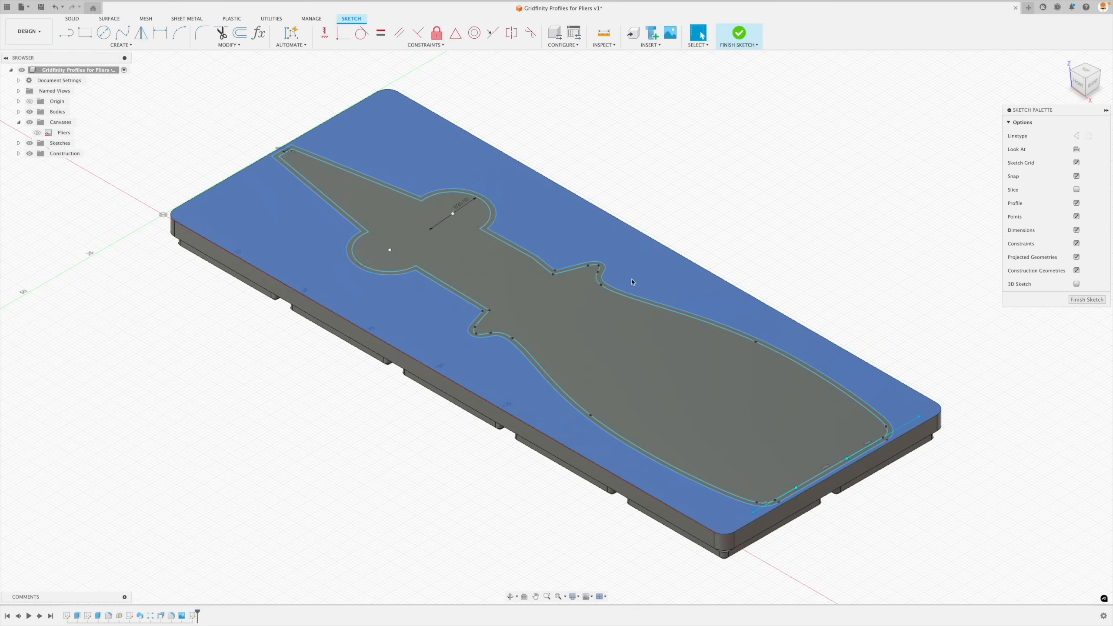
pyautogui.scroll(5, 623, 285)
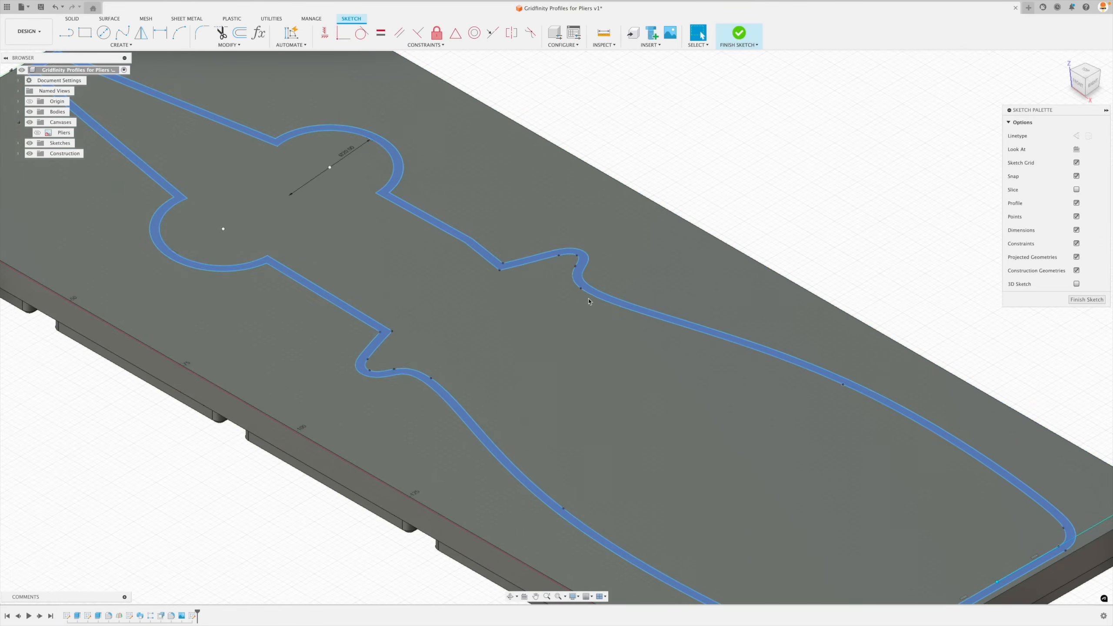
# - Convert the original inner pliers outline to construction geometry, keeping the offset outline as the profile, and finish the sketch
pyautogui.scroll(-5, 578, 312)
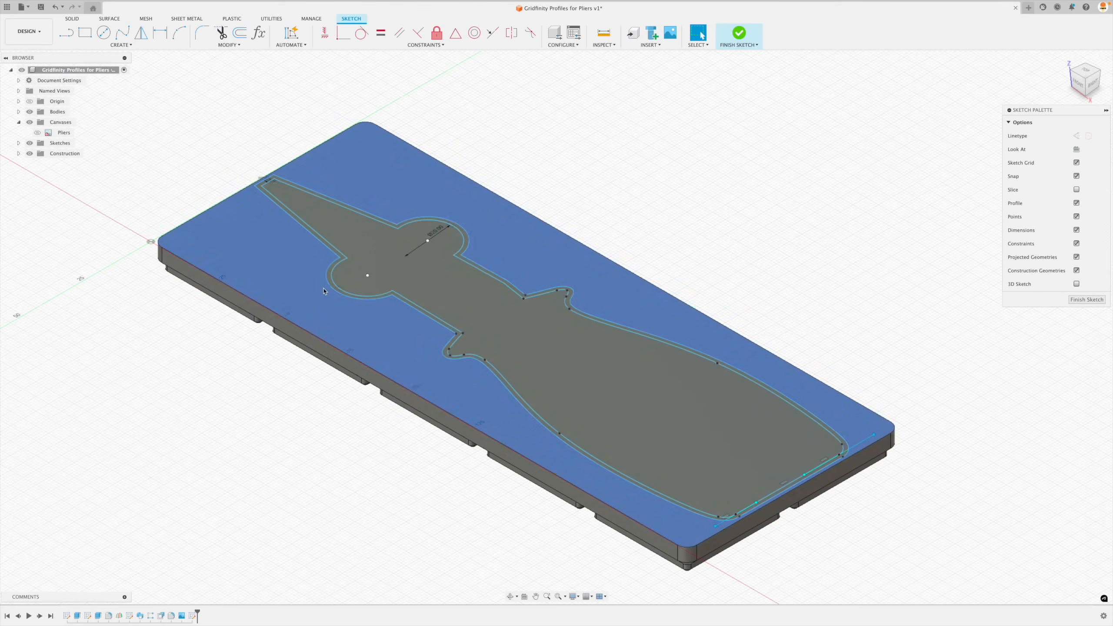
pyautogui.doubleClick(361, 216)
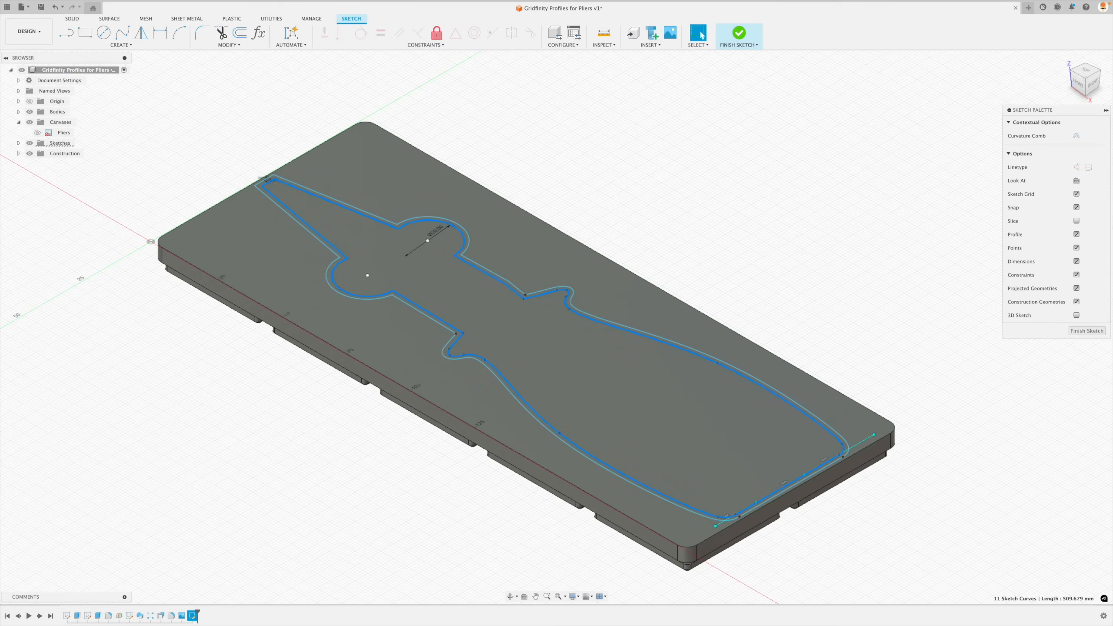
pyautogui.click(1076, 168)
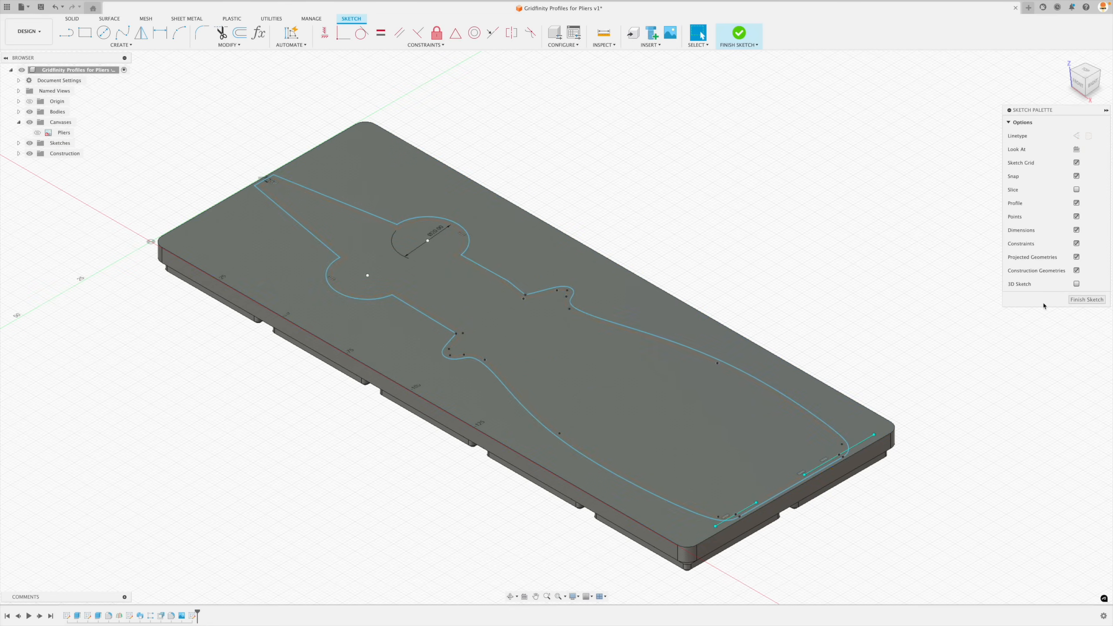
pyautogui.click(1087, 300)
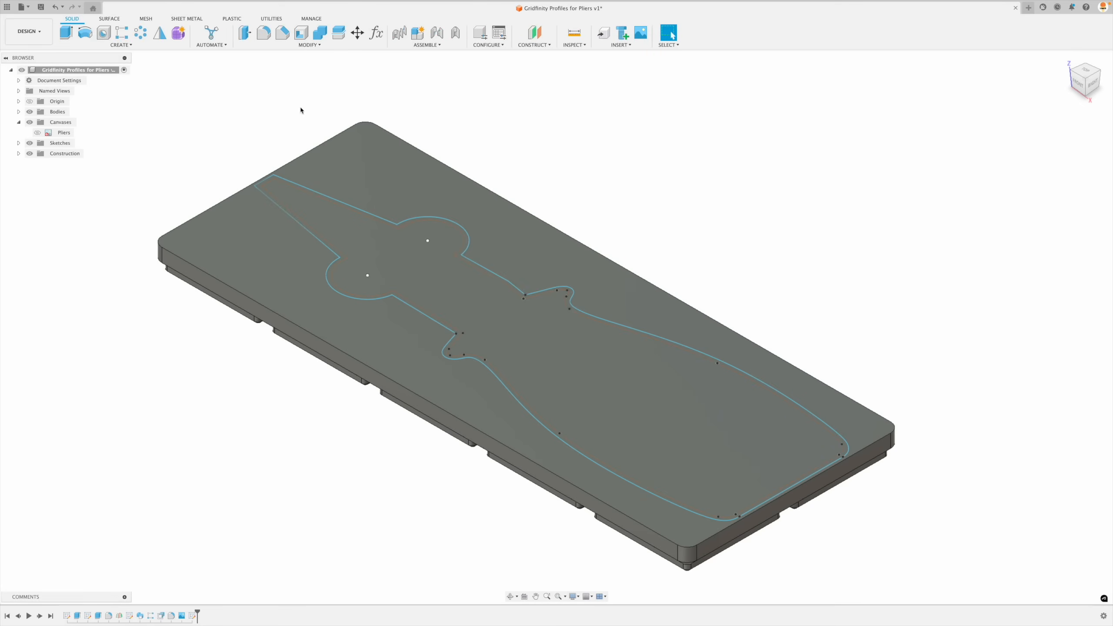
# - Extrude the top-face profile surrounding the offset pliers outline upward by 15 mm, joined to the insert body
pyautogui.press('e')
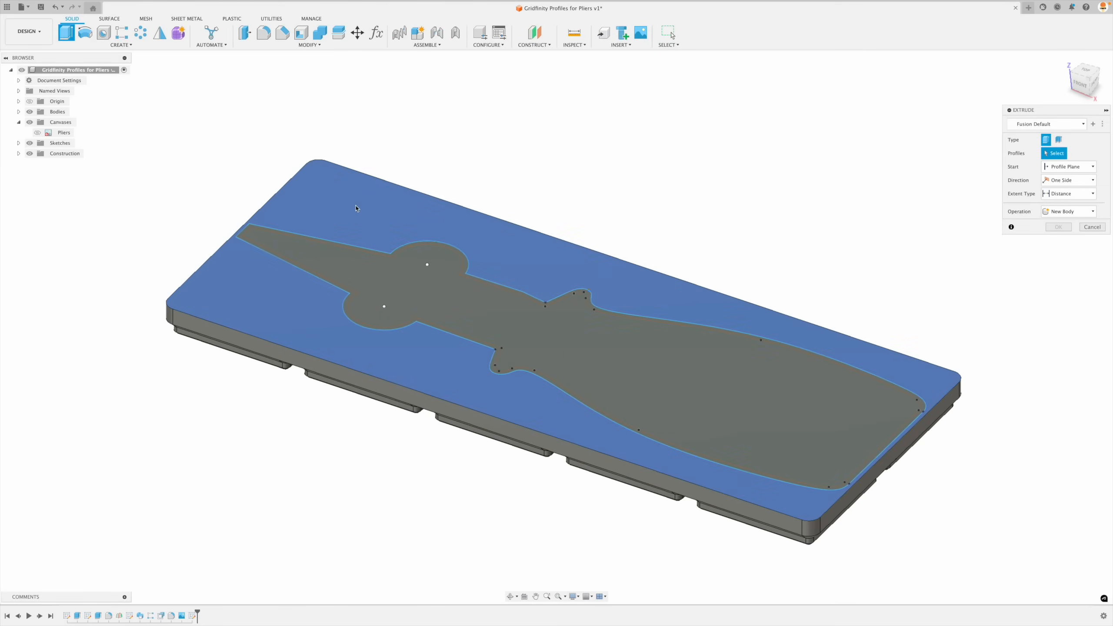
pyautogui.click(355, 208)
pyautogui.moveTo(531, 361); pyautogui.dragTo(531, 318)
pyautogui.write('15')
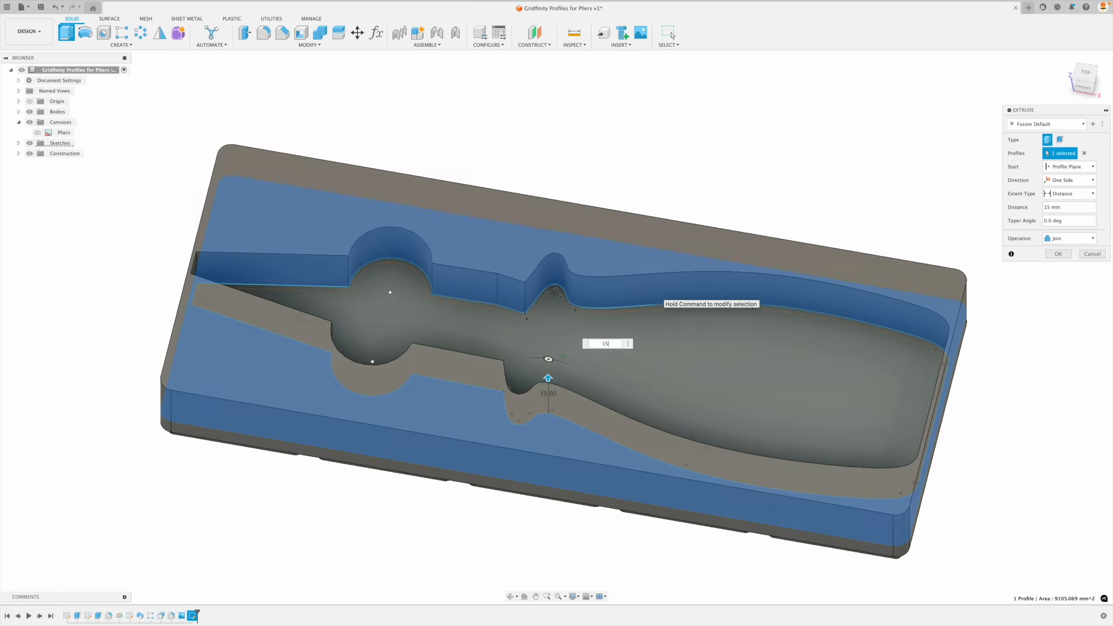
pyautogui.press('Return')
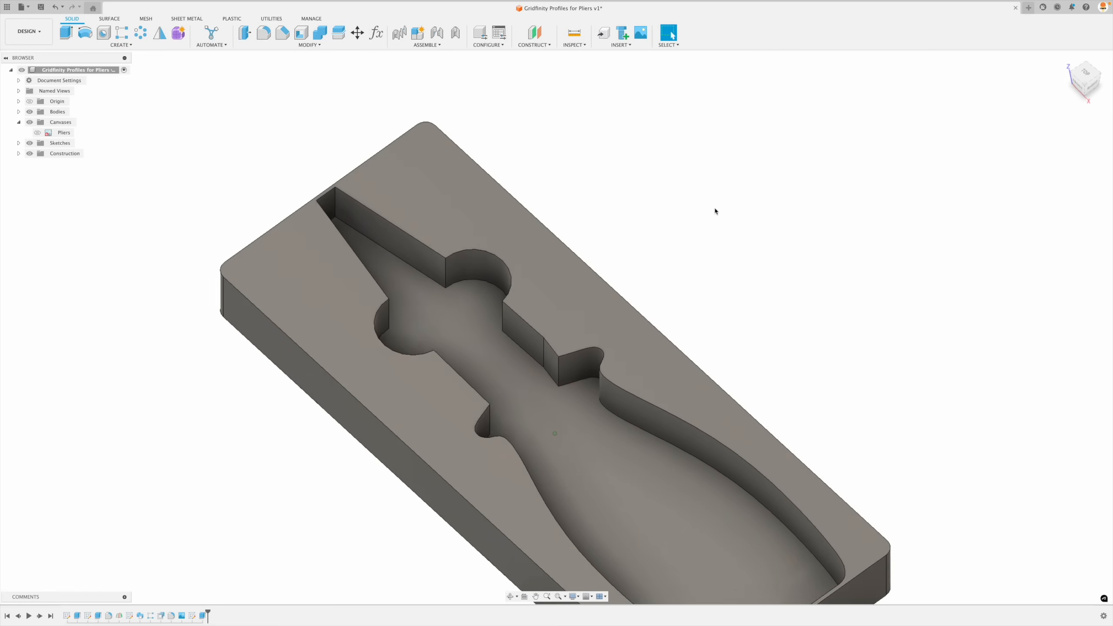
# - Fillet the eight sharp vertical pocket edges at the jaw tip, finger cutouts and pivot corners with a 0.2 mm radius
pyautogui.click(264, 33)
pyautogui.click(346, 221)
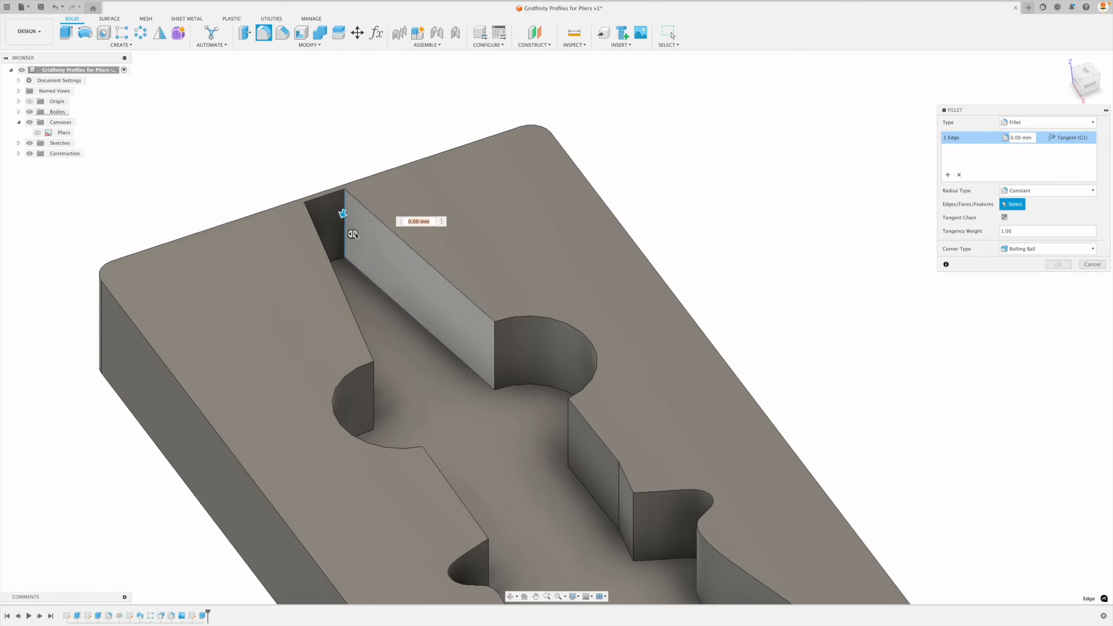
pyautogui.click(404, 161)
pyautogui.click(465, 329)
pyautogui.click(513, 412)
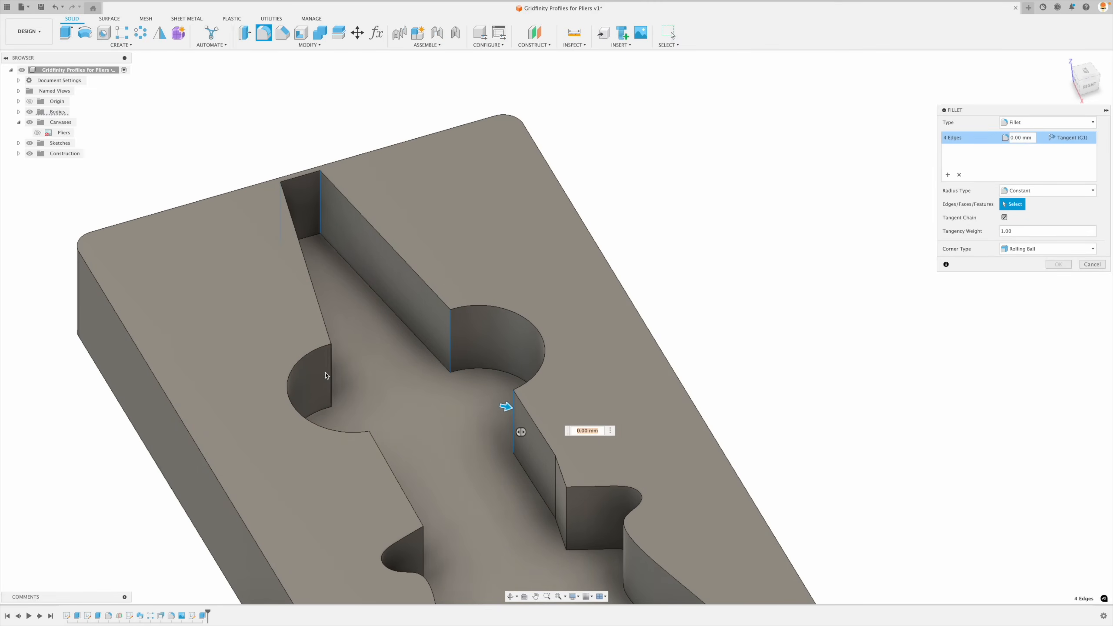
pyautogui.click(332, 377)
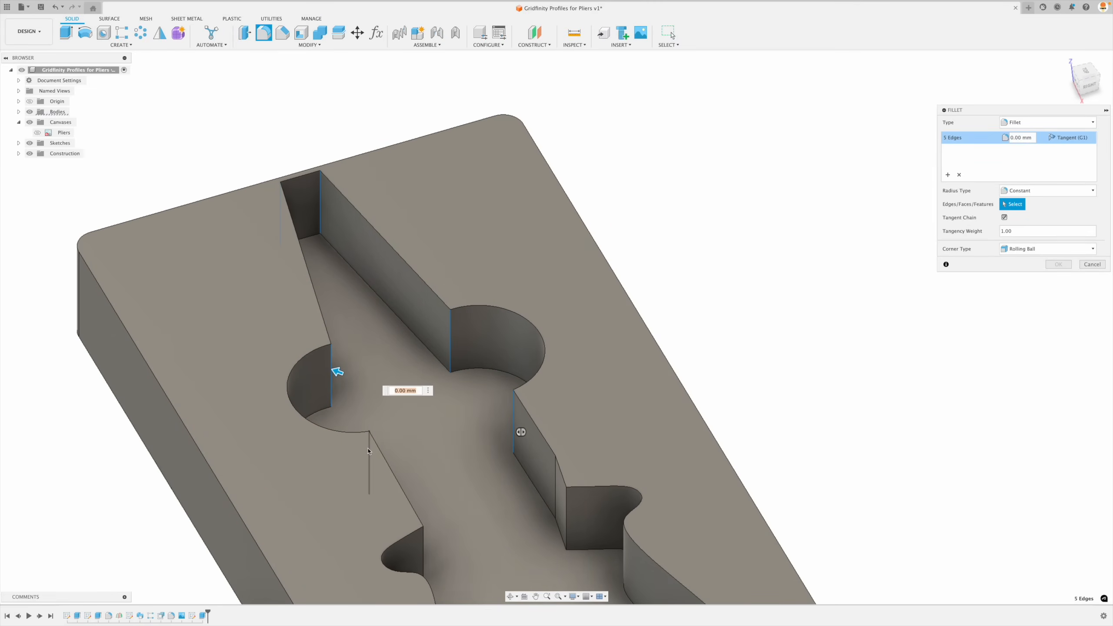
pyautogui.click(369, 457)
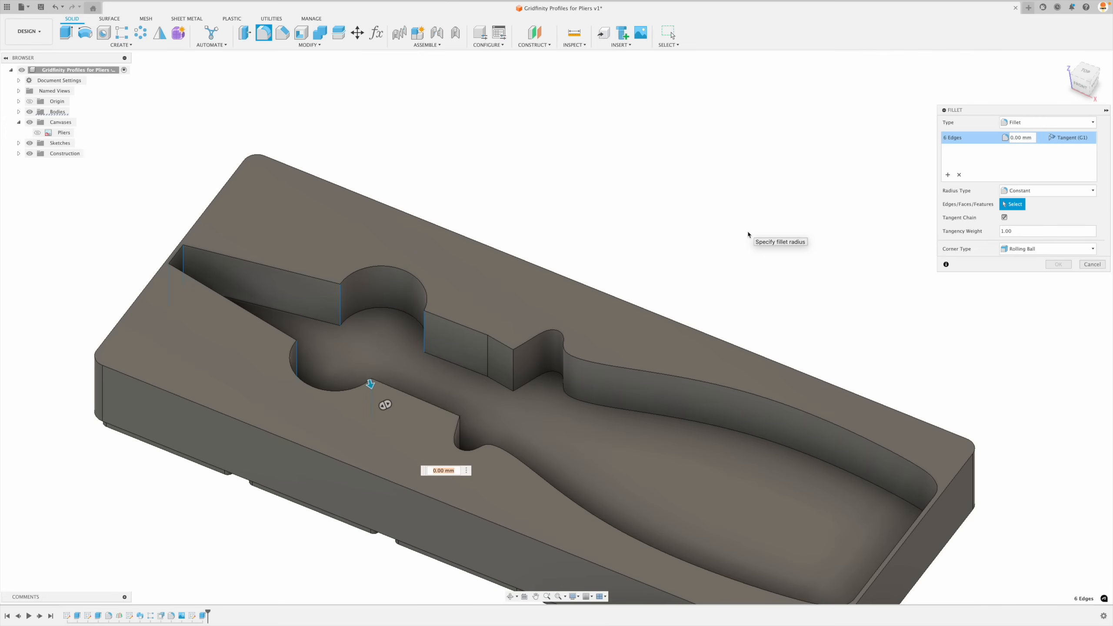
pyautogui.write('.2')
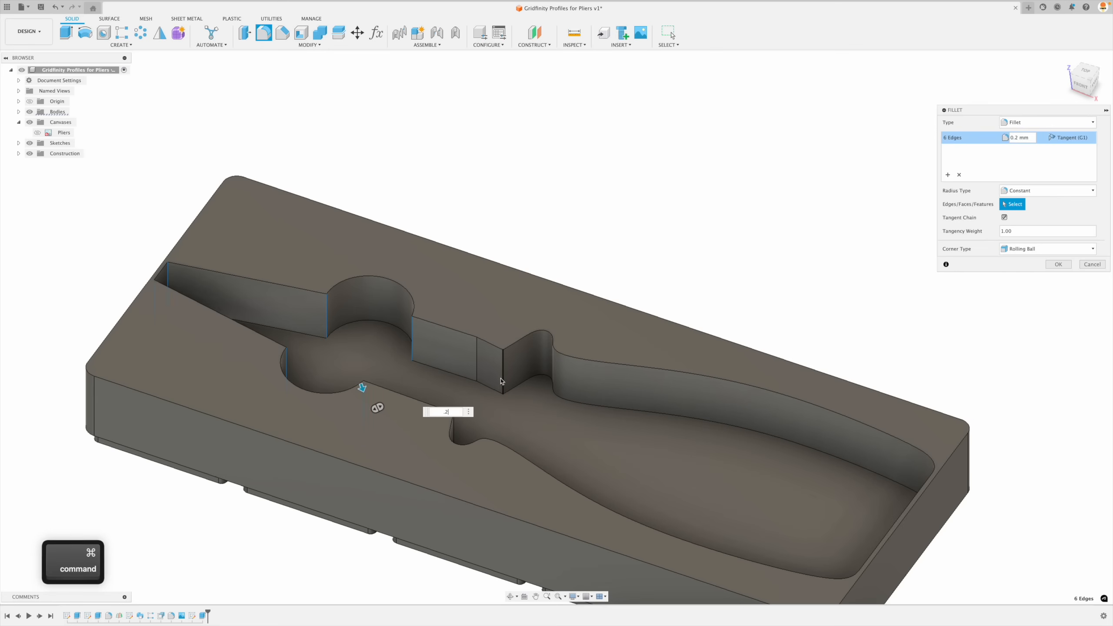
pyautogui.keyDown('super'); pyautogui.click(502, 381); pyautogui.keyUp('super')
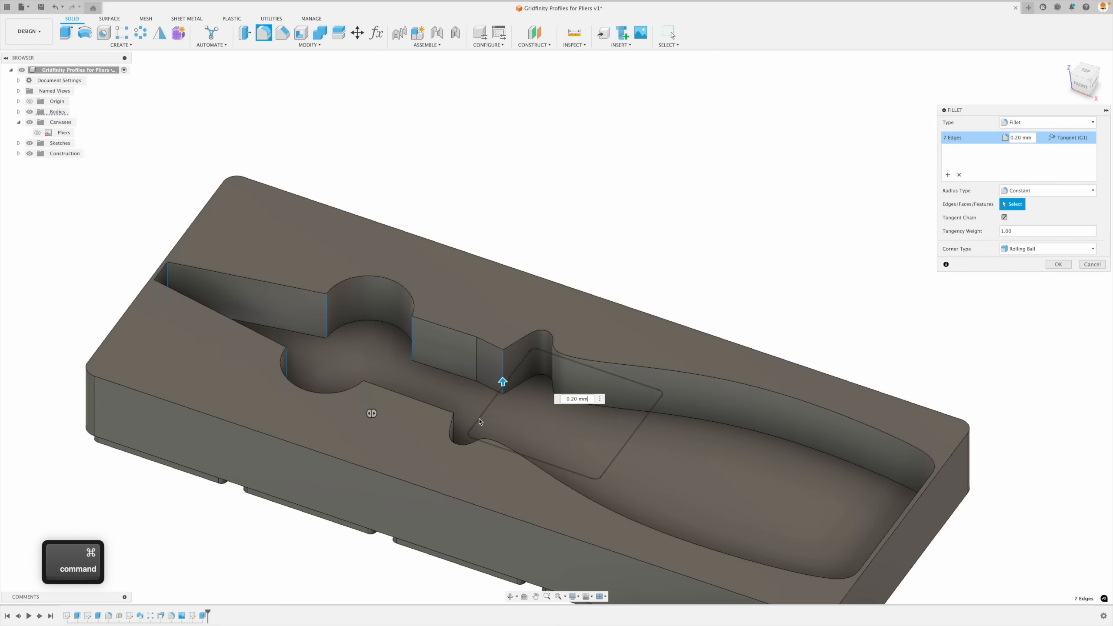
pyautogui.keyDown('super'); pyautogui.click(454, 432); pyautogui.keyUp('super')
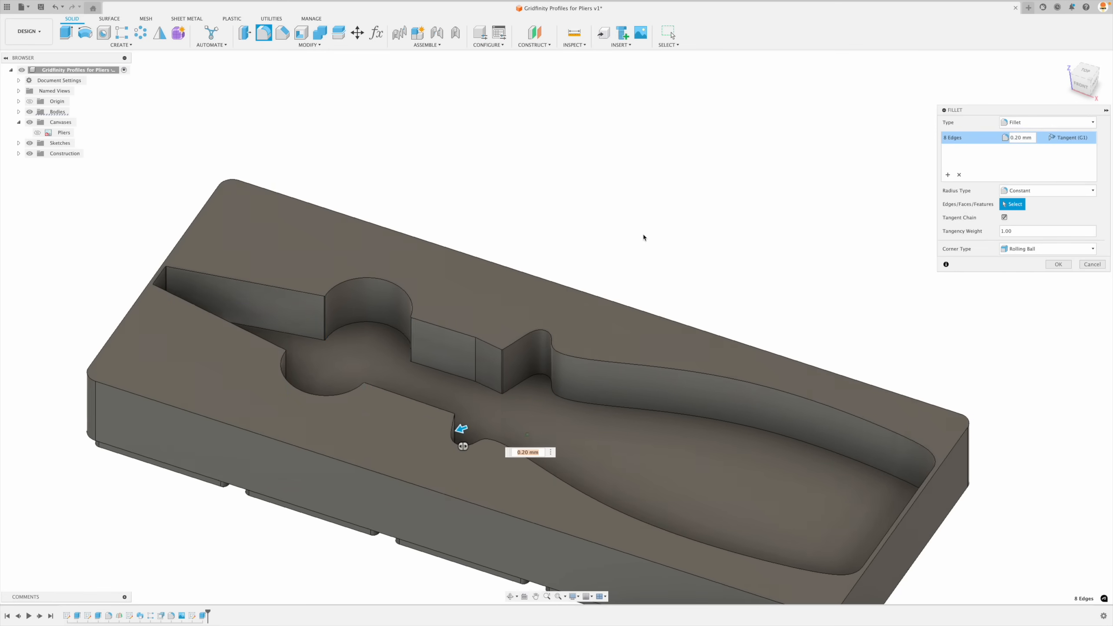
pyautogui.click(1058, 265)
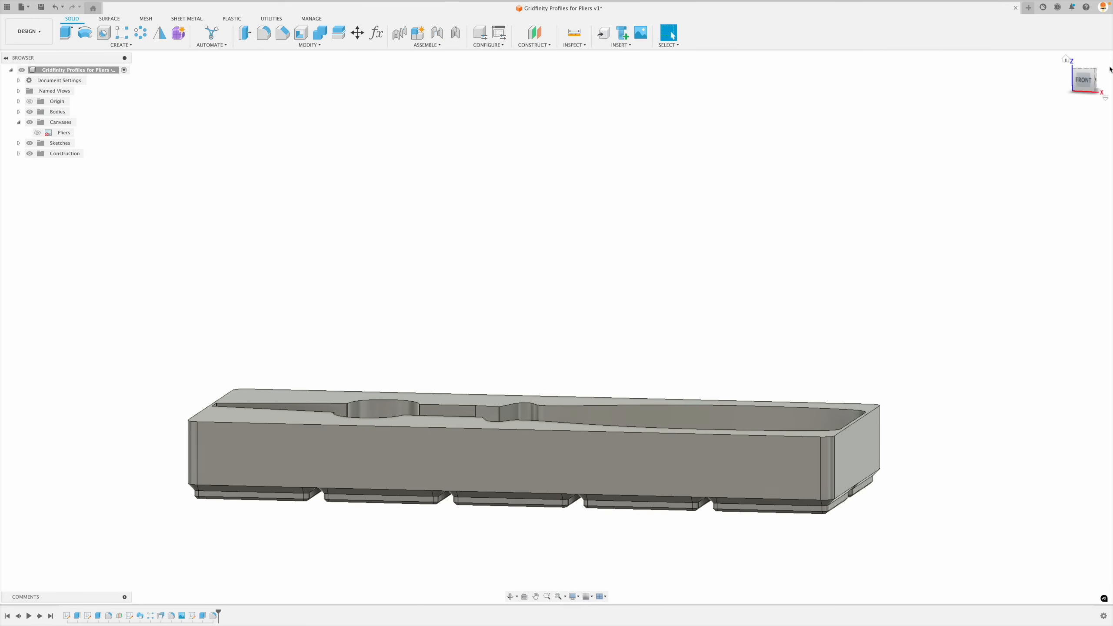
pyautogui.click(1068, 60)
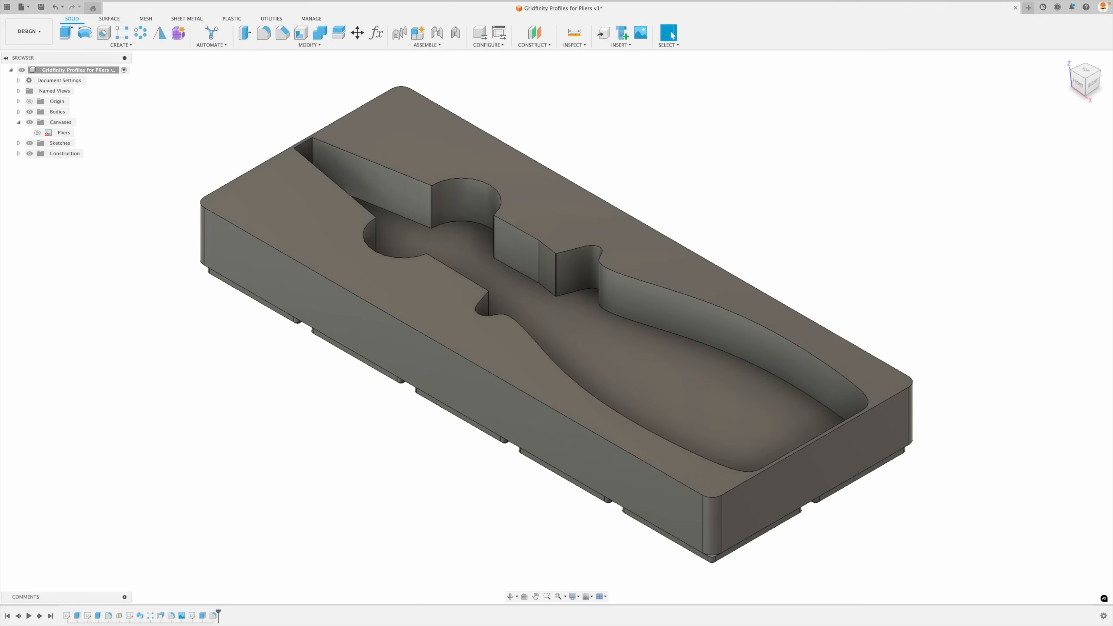